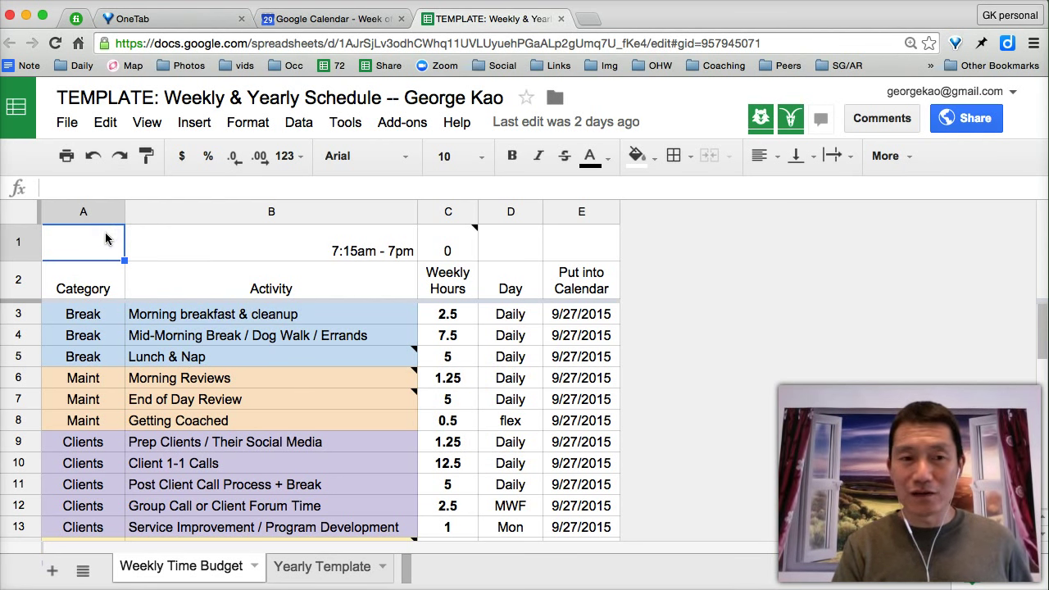
Review the Break, Maint and Clients entries in the Category column of the Weekly Time Budget sheet.
{"action": "left_click", "coordinate": [84, 280]}
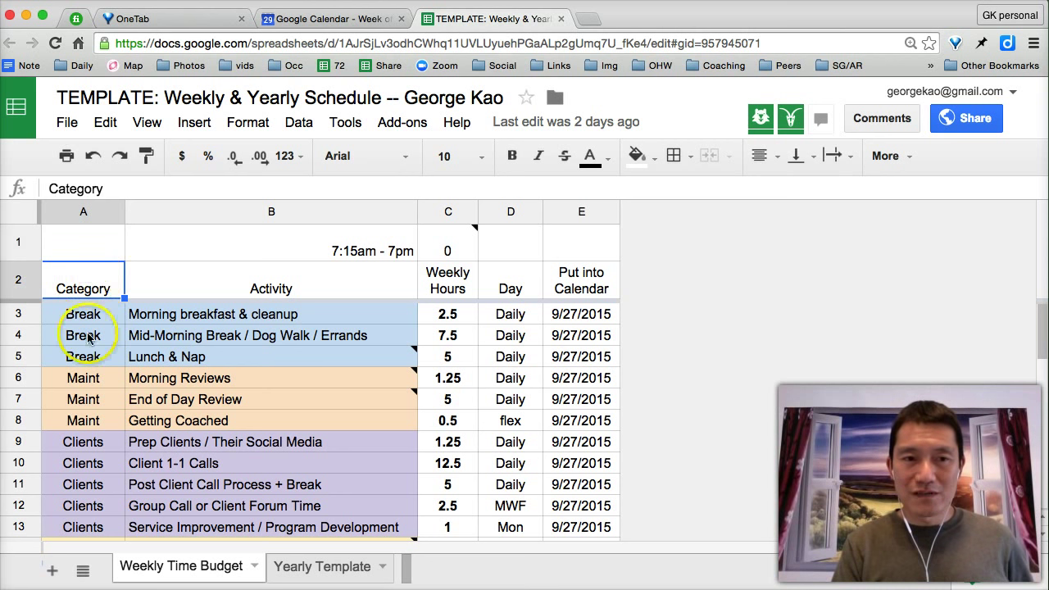
{"action": "left_click", "coordinate": [82, 314]}
{"action": "mouse_move", "coordinate": [82, 314]}
{"action": "left_mouse_down"}
{"action": "mouse_move", "coordinate": [110, 311]}
{"action": "mouse_move", "coordinate": [178, 356]}
{"action": "mouse_move", "coordinate": [90, 319]}
{"action": "left_mouse_up"}
{"action": "left_click", "coordinate": [90, 320]}
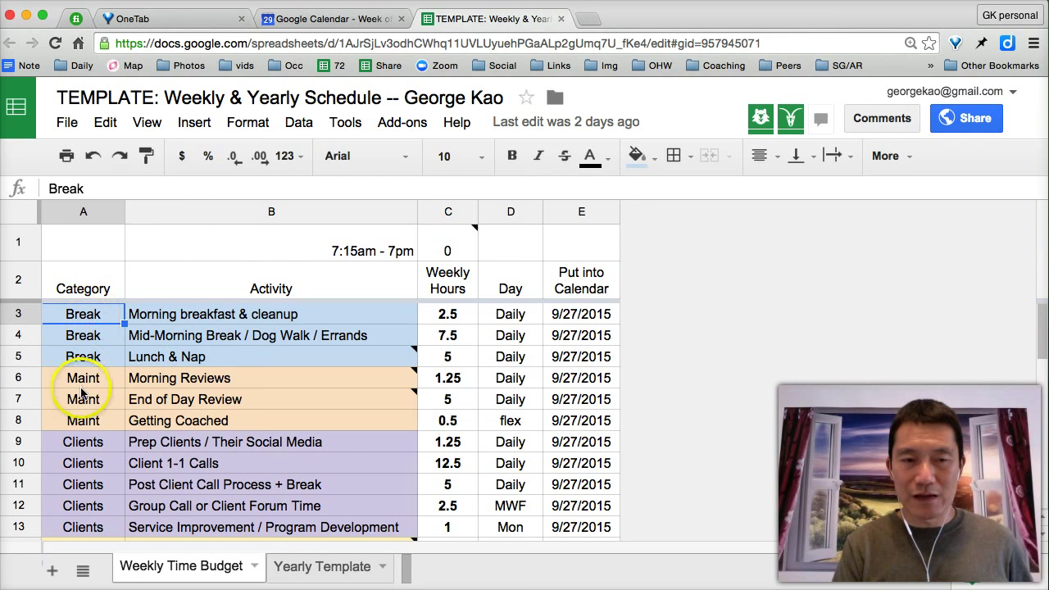
{"action": "left_click_drag", "start_coordinate": [82, 377], "coordinate": [82, 425]}
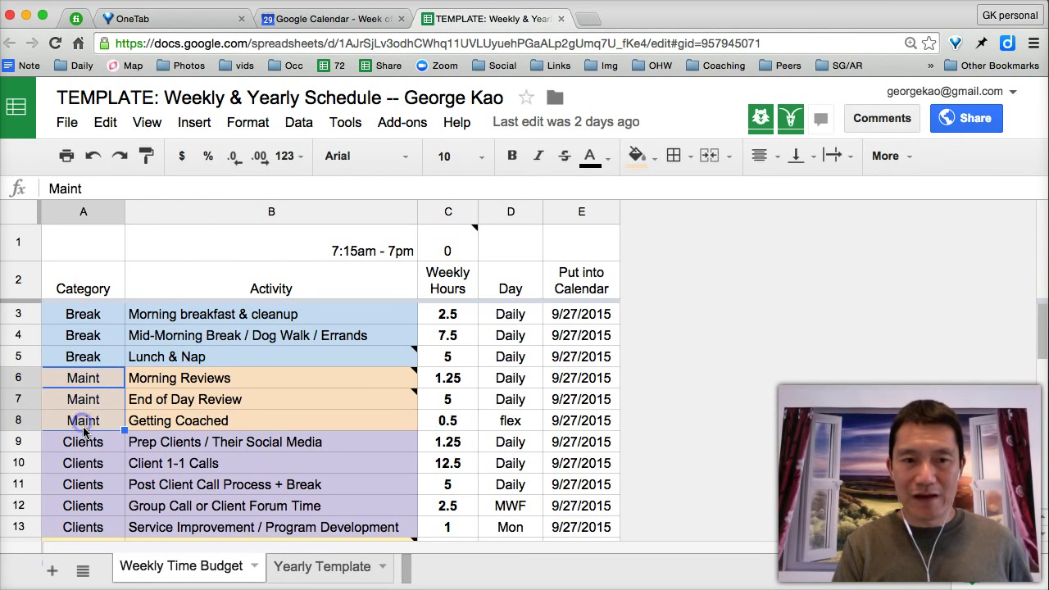
{"action": "left_click", "coordinate": [84, 442]}
{"action": "key", "text": "Down"}
{"action": "key", "text": "Down"}
{"action": "key", "text": "Down"}
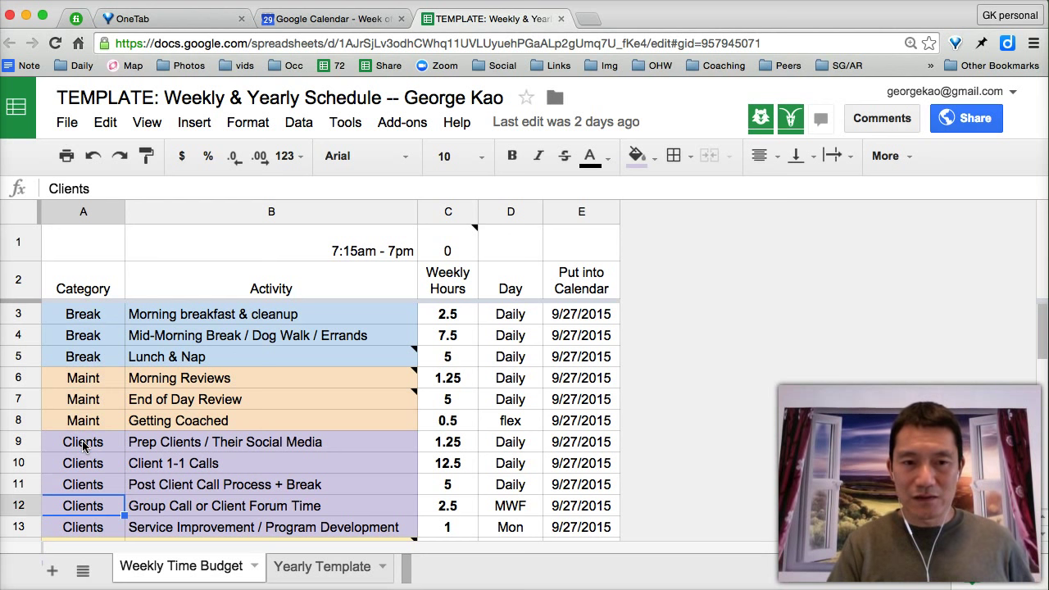
Review the remaining Category entries down through Free, Enrollment and Flex.
{"action": "key", "text": "Down"}
{"action": "key", "text": "Down"}
{"action": "key", "text": "Down"}
{"action": "key", "text": "Down"}
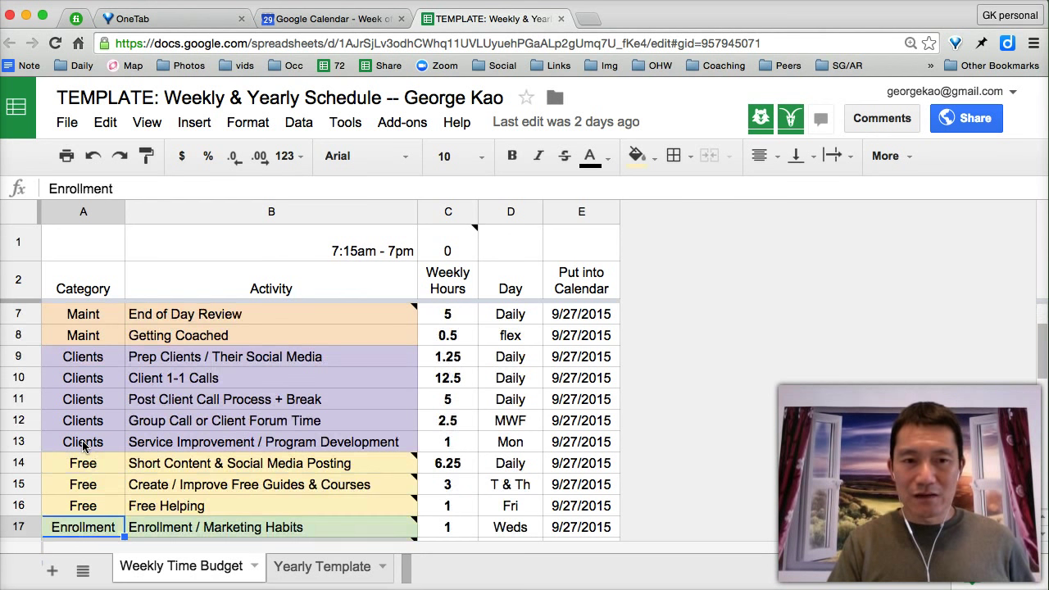
{"action": "key", "text": "Up"}
{"action": "key", "text": "Up"}
{"action": "key", "text": "Down"}
{"action": "key", "text": "Down"}
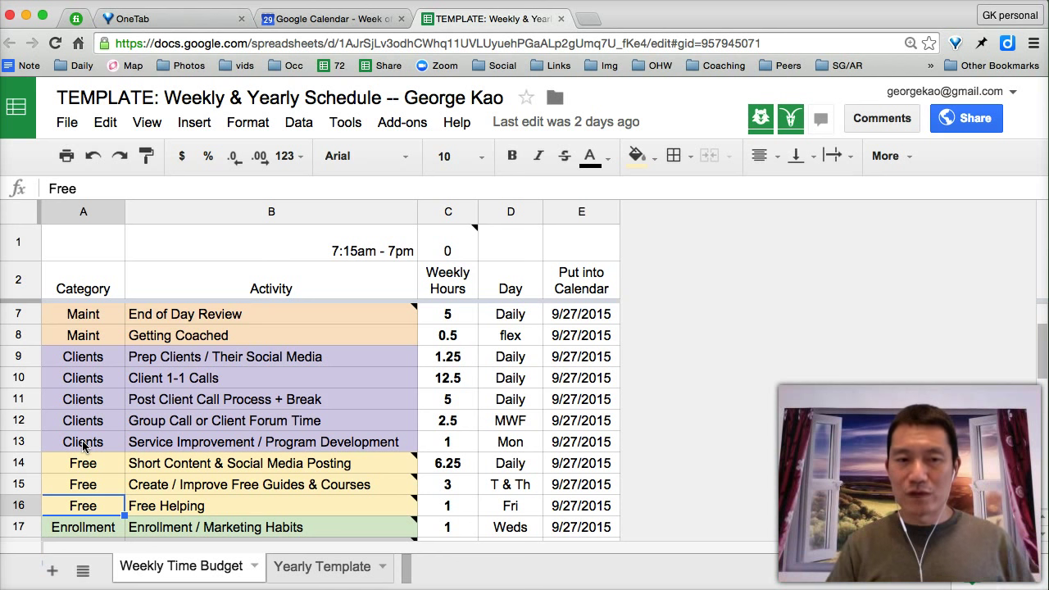
{"action": "key", "text": "Down"}
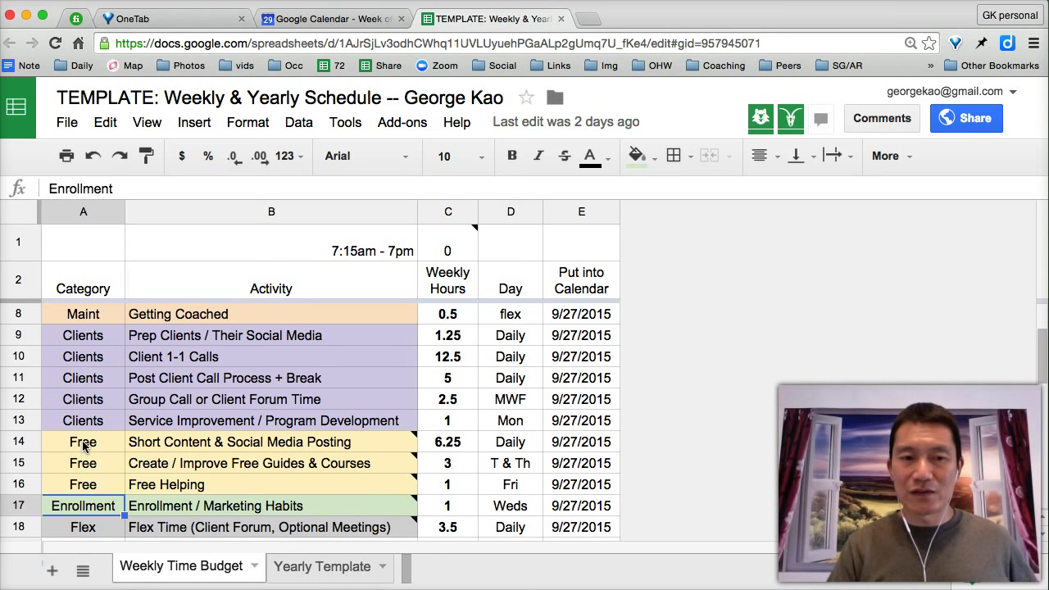
{"action": "left_click", "coordinate": [97, 507]}
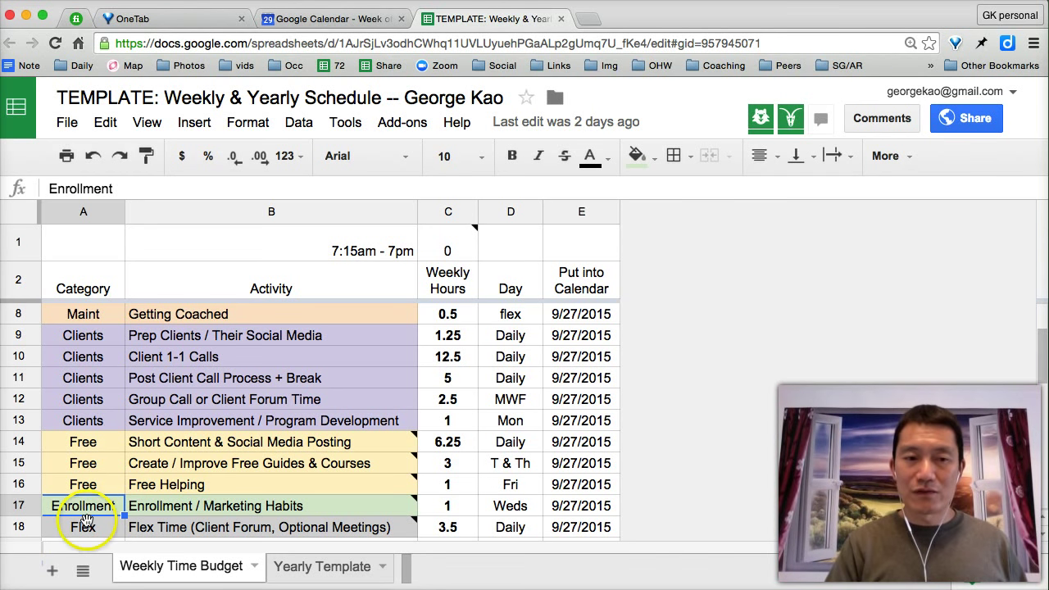
{"action": "left_click", "coordinate": [85, 524]}
{"action": "scroll", "coordinate": [199, 488], "scroll_direction": "down", "scroll_amount": 1}
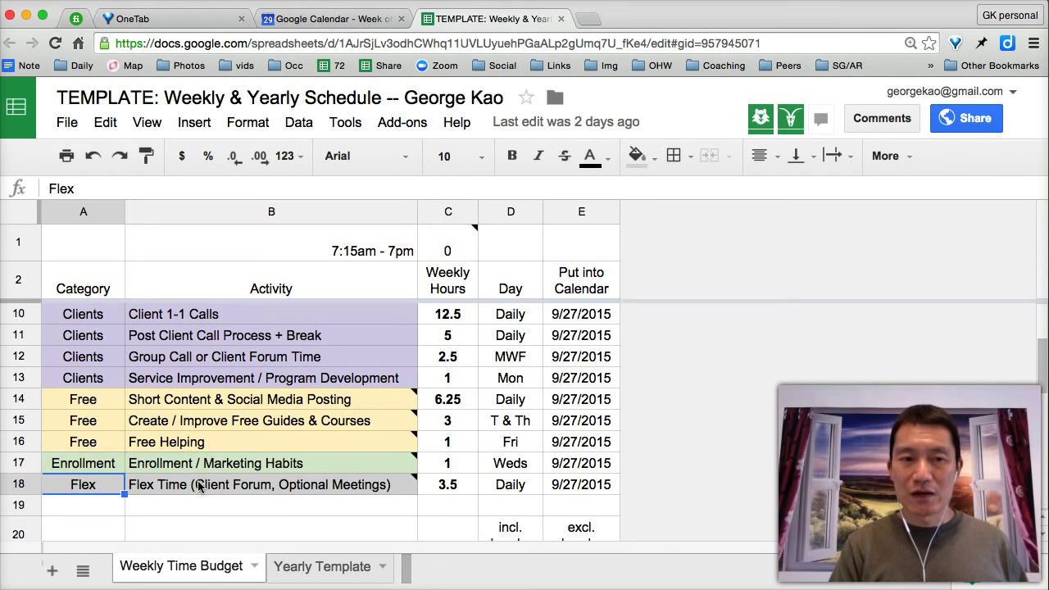
{"action": "scroll", "coordinate": [199, 487], "scroll_direction": "up", "scroll_amount": 3}
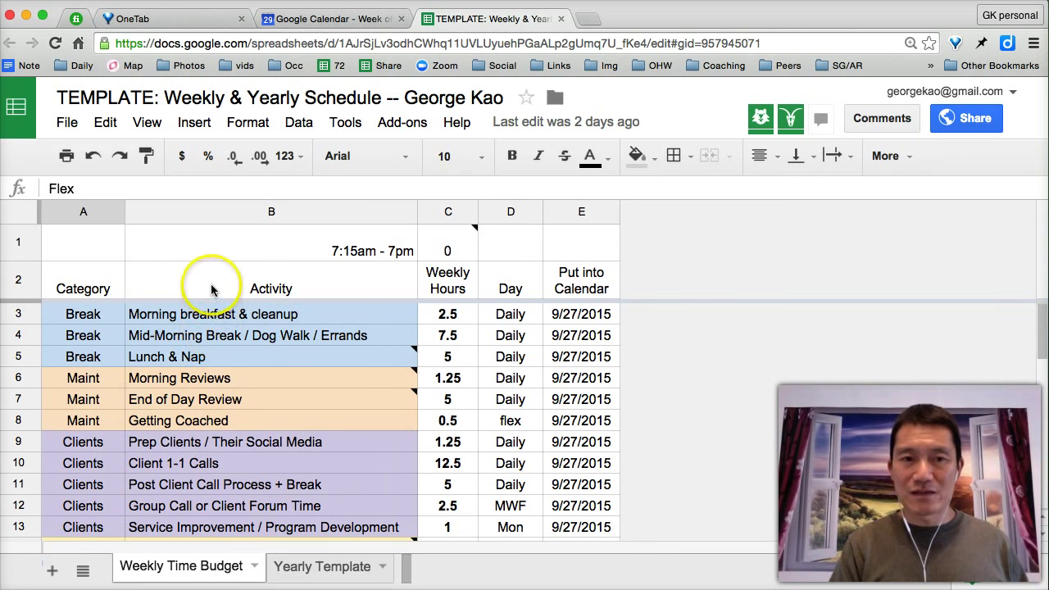
Examine the first entries in the Activity column, the note on End of Day Review and the breakfast activity's weekly hours.
{"action": "left_click", "coordinate": [211, 289]}
{"action": "key", "text": "Down"}
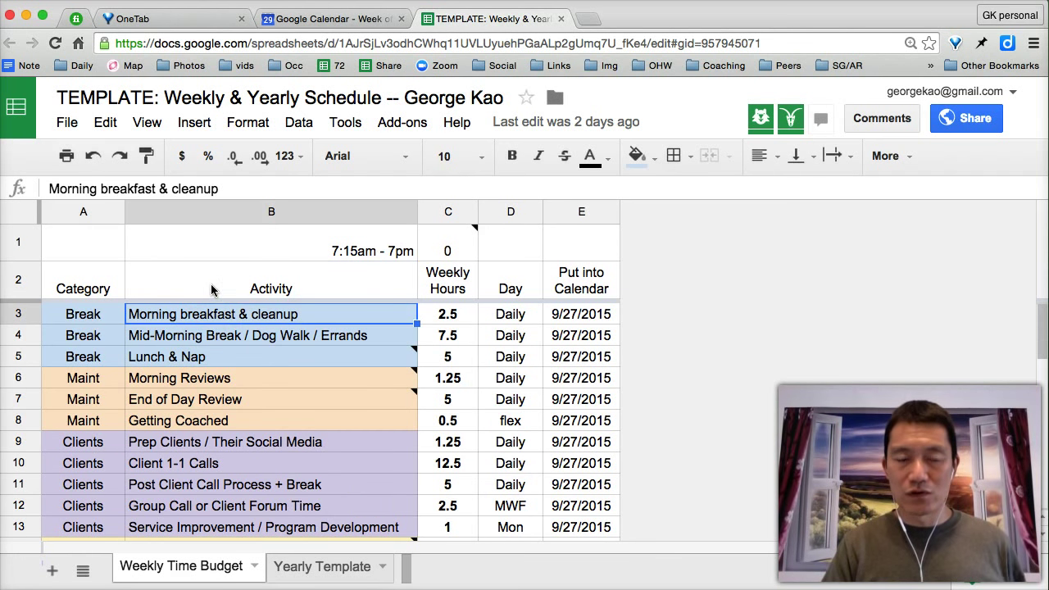
{"action": "left_click", "coordinate": [244, 319]}
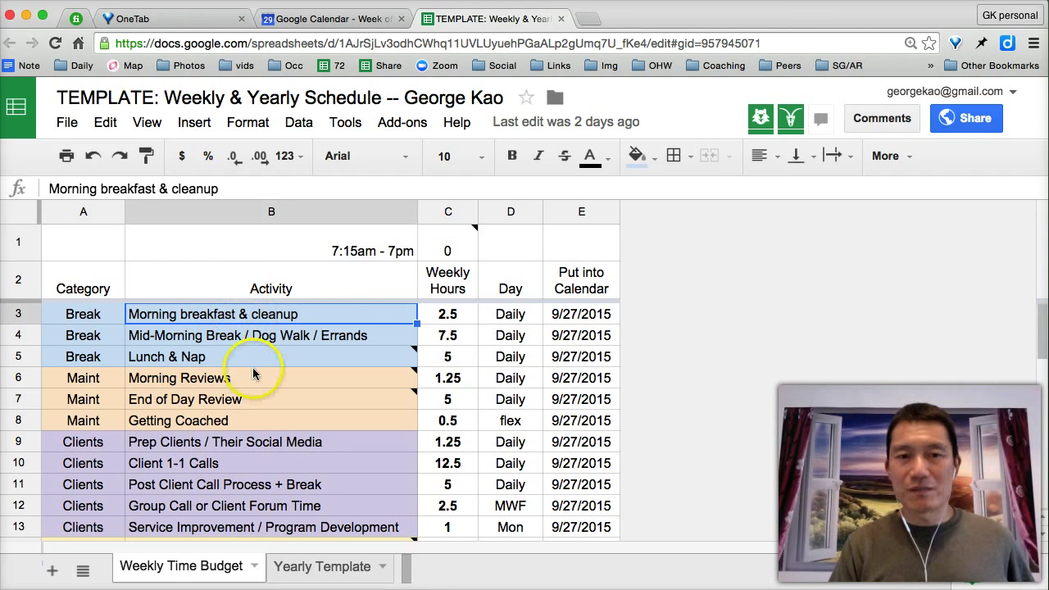
{"action": "mouse_move", "coordinate": [286, 402]}
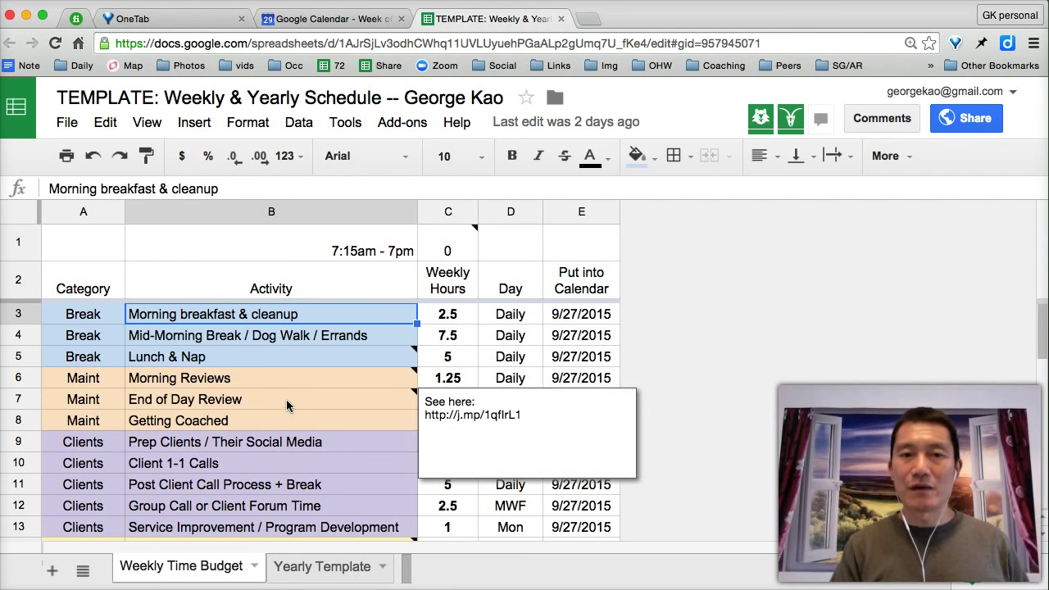
{"action": "left_click", "coordinate": [448, 315]}
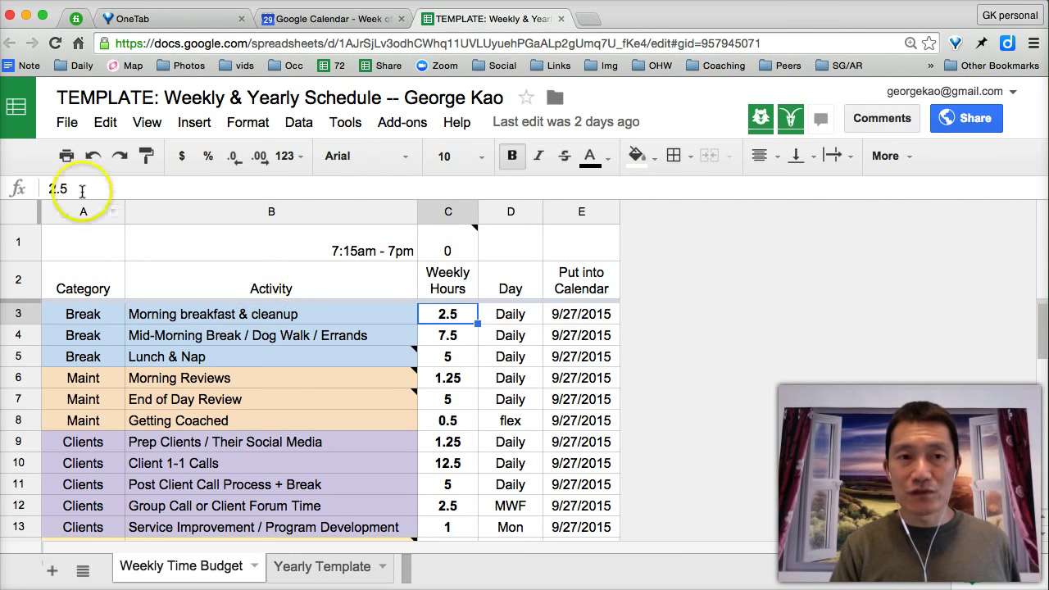
{"action": "left_click", "coordinate": [66, 127]}
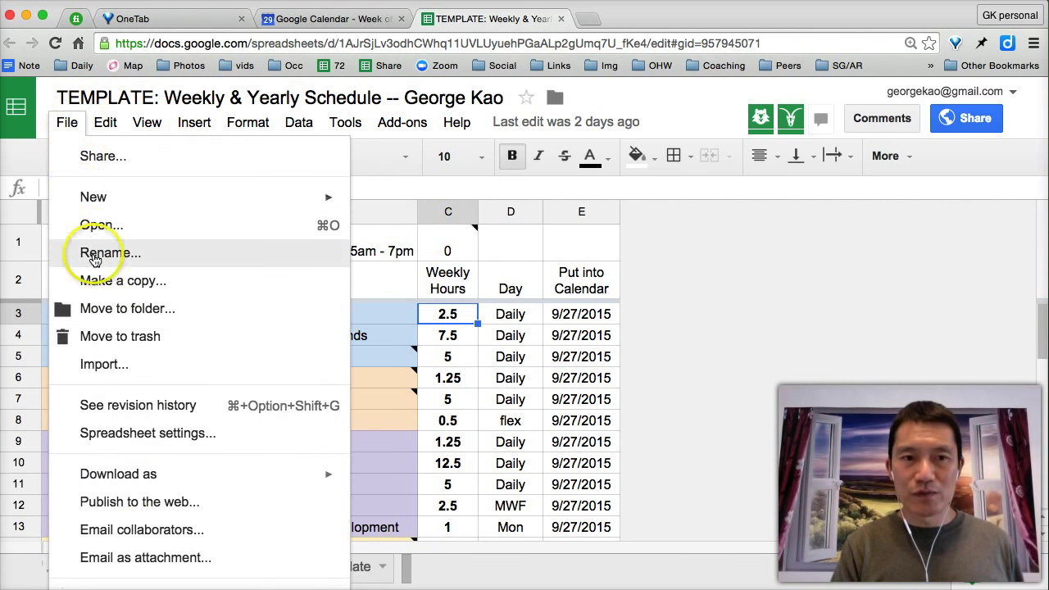
{"action": "left_click", "coordinate": [387, 322]}
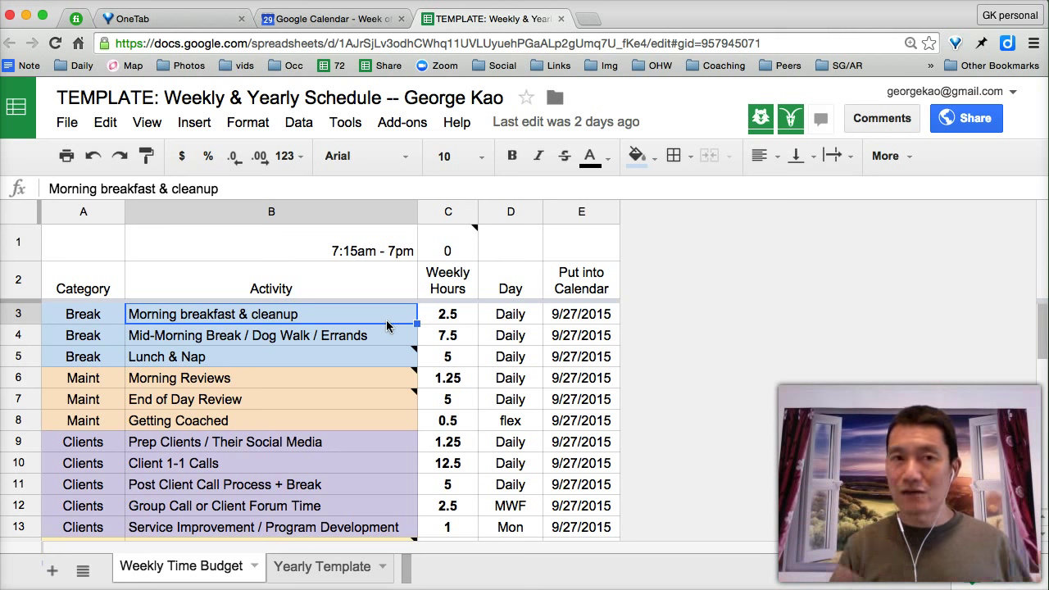
{"action": "left_click", "coordinate": [65, 122]}
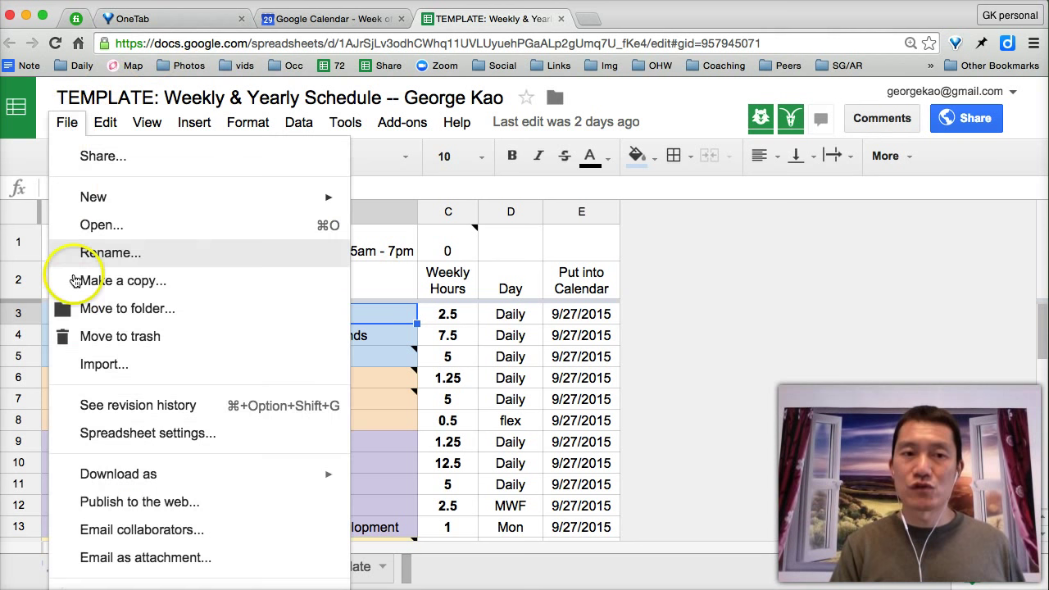
{"action": "left_click", "coordinate": [441, 417]}
{"action": "left_click", "coordinate": [311, 316]}
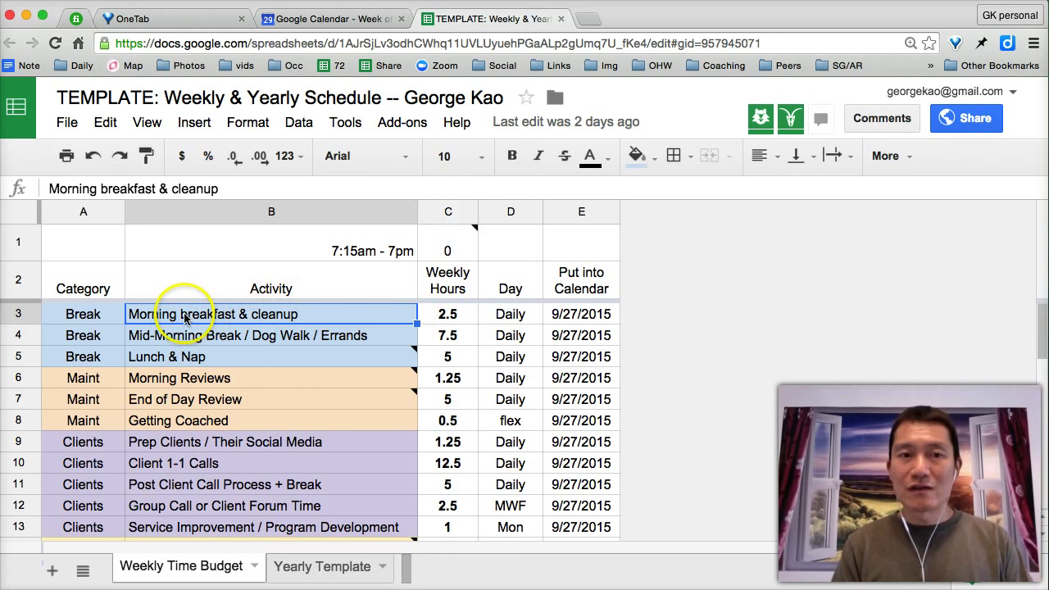
Look over the categories and their activities from Morning breakfast & cleanup down through the Clients rows.
{"action": "left_click_drag", "start_coordinate": [100, 316], "coordinate": [98, 485]}
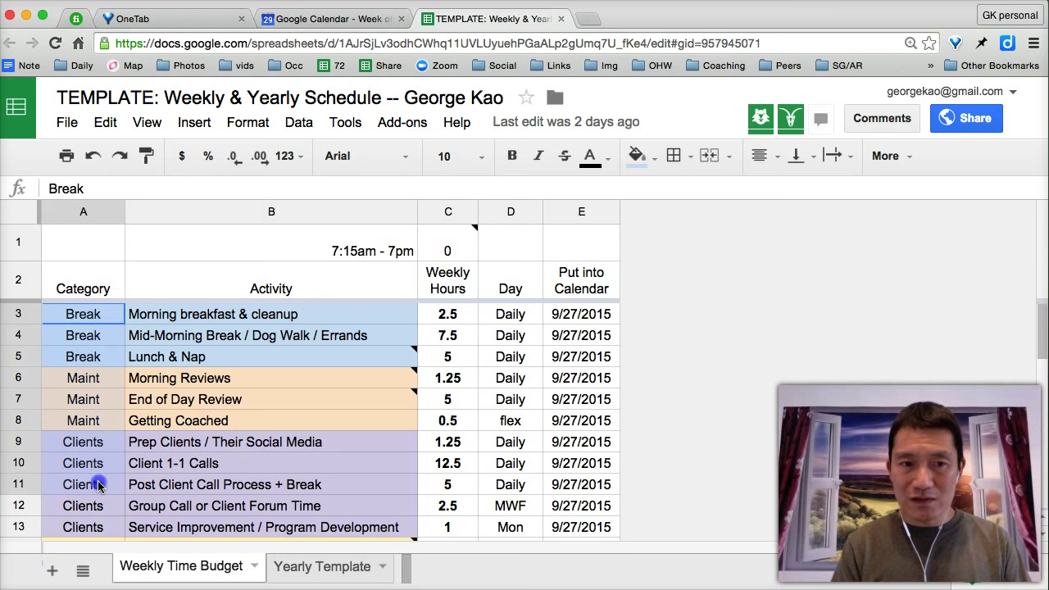
{"action": "left_click", "coordinate": [264, 379]}
{"action": "left_click", "coordinate": [232, 314]}
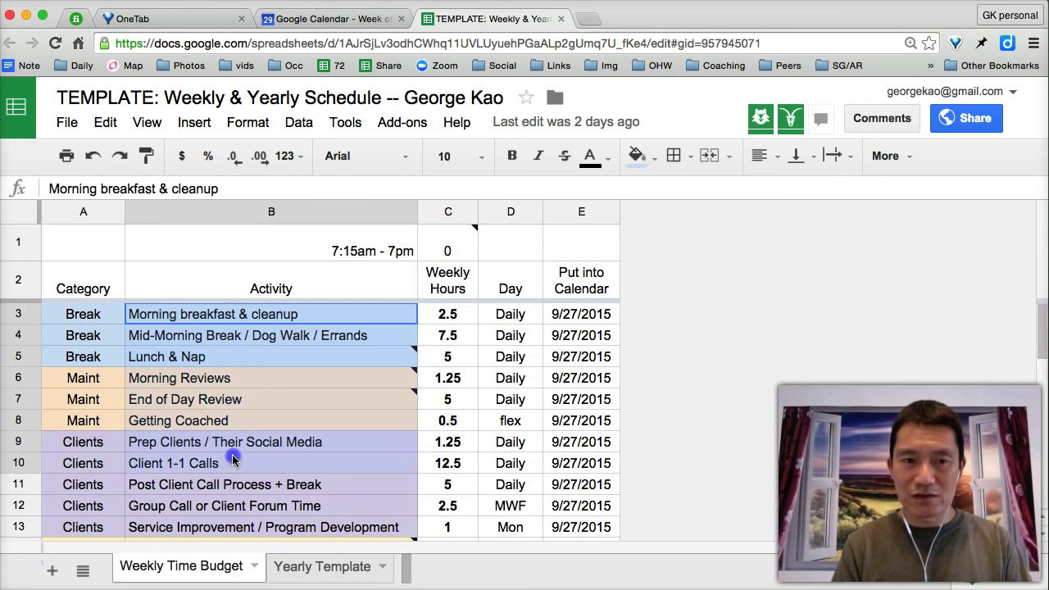
{"action": "left_click", "coordinate": [248, 468]}
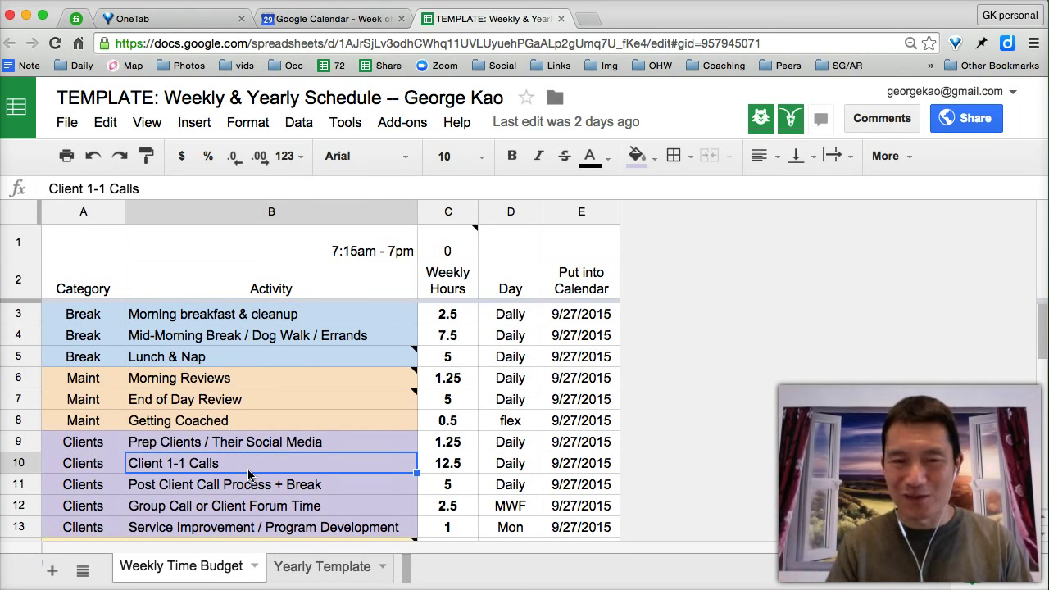
{"action": "left_click", "coordinate": [254, 317]}
{"action": "left_click_drag", "start_coordinate": [257, 322], "coordinate": [248, 494]}
{"action": "left_click", "coordinate": [240, 489]}
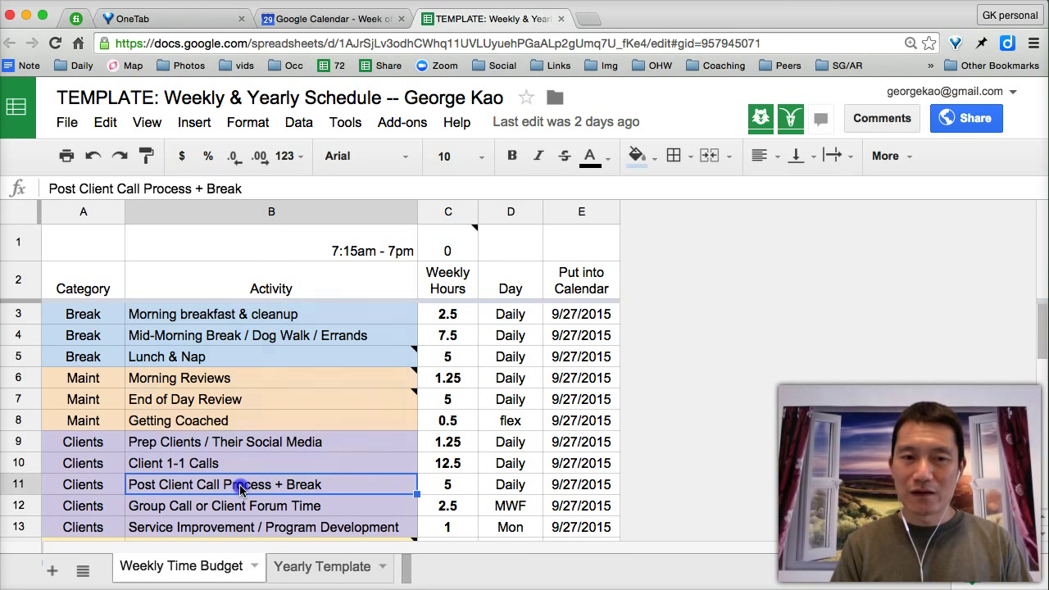
{"action": "scroll", "coordinate": [240, 489], "scroll_direction": "down", "scroll_amount": 2}
{"action": "scroll", "coordinate": [240, 489], "scroll_direction": "up", "scroll_amount": 2}
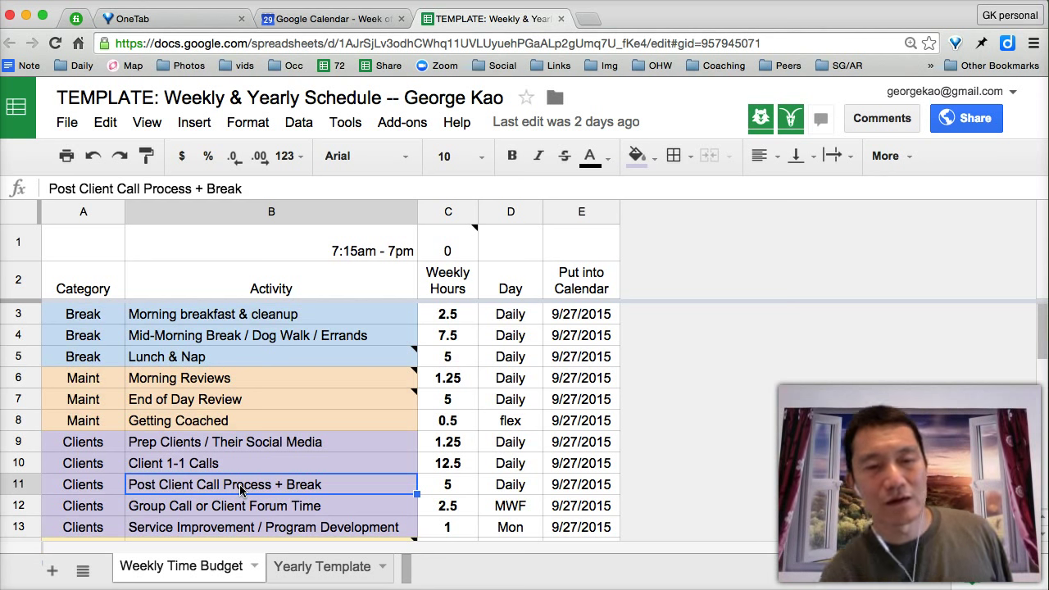
{"action": "left_click", "coordinate": [279, 314]}
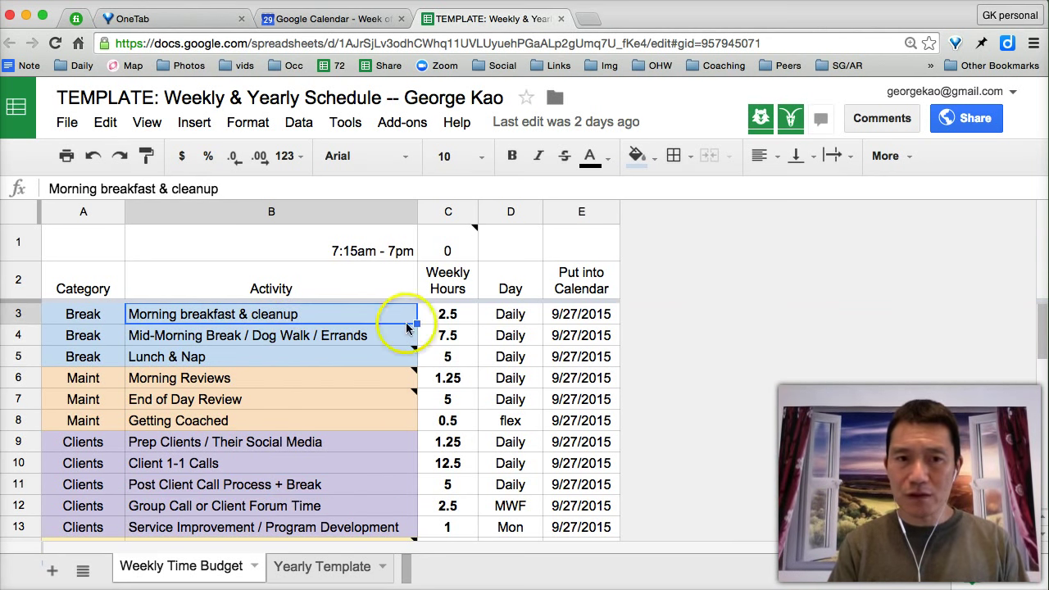
Examine the daily working-hours range in cell B1 alongside the break activities and the Lunch & Nap note.
{"action": "left_click", "coordinate": [339, 250]}
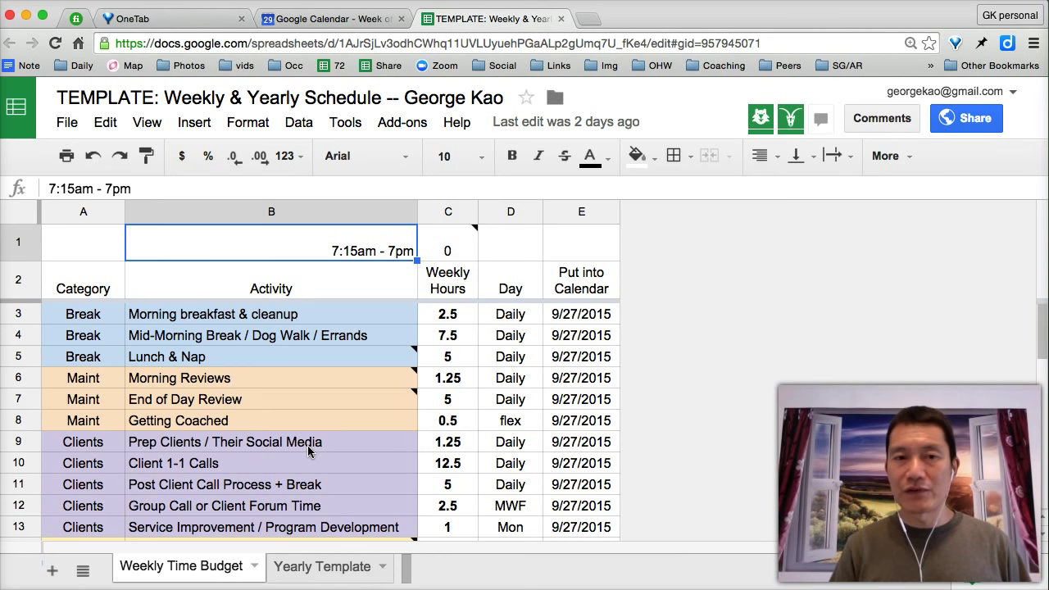
{"action": "mouse_move", "coordinate": [375, 358]}
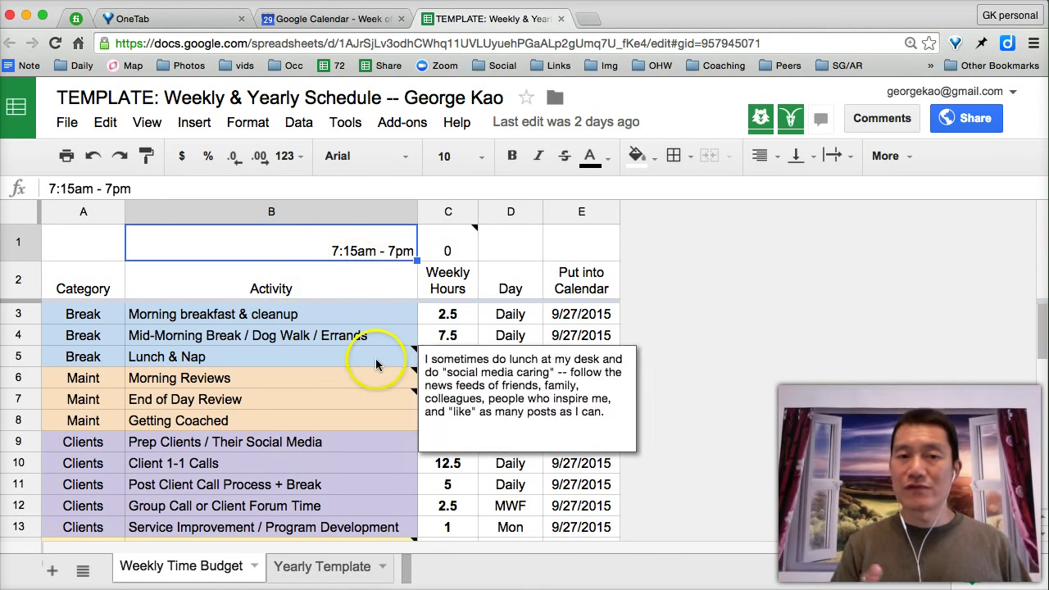
{"action": "left_click", "coordinate": [357, 251]}
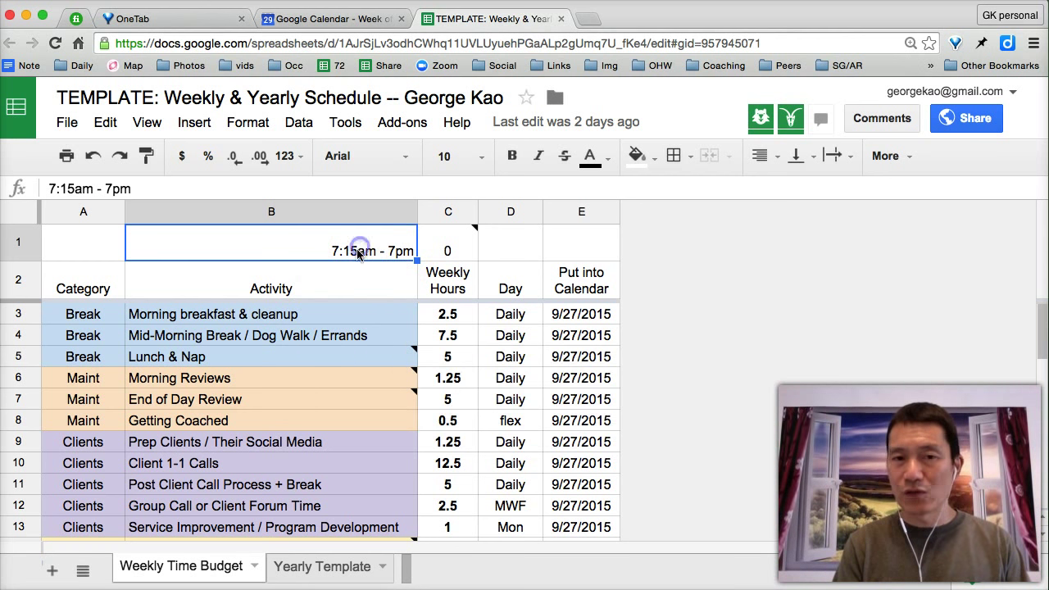
{"action": "left_click", "coordinate": [330, 312]}
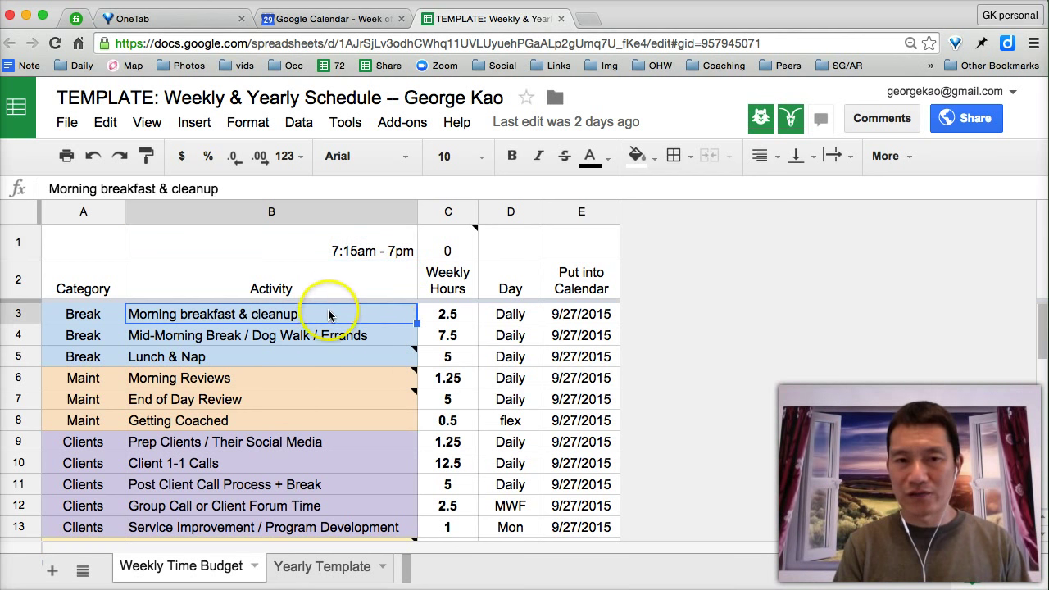
{"action": "left_click", "coordinate": [250, 354]}
{"action": "left_click", "coordinate": [335, 251]}
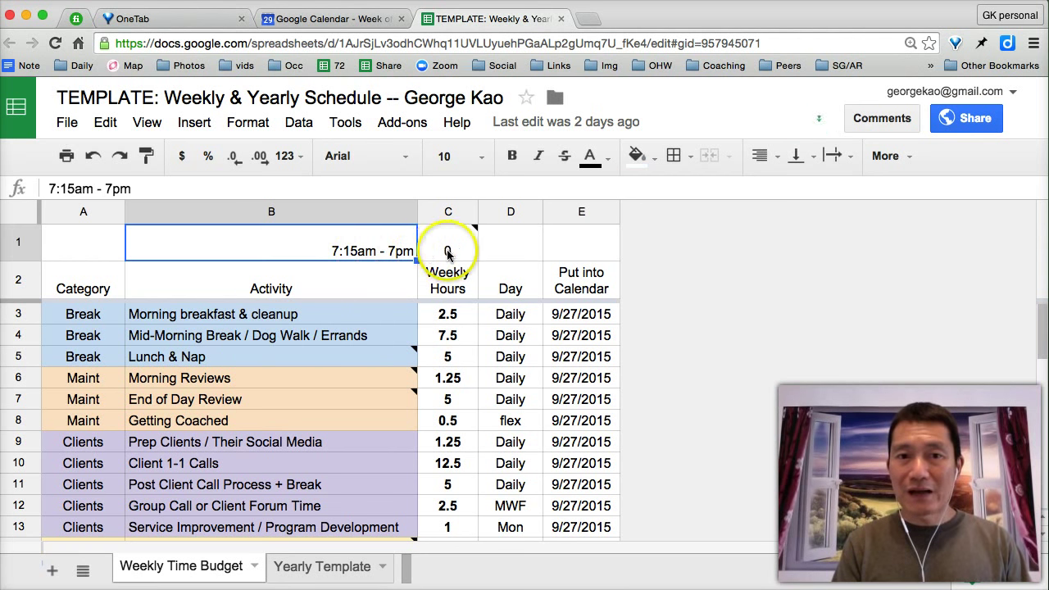
Read the note attached to cell C1 explaining how the weekly hours are calculated.
{"action": "left_click", "coordinate": [448, 255]}
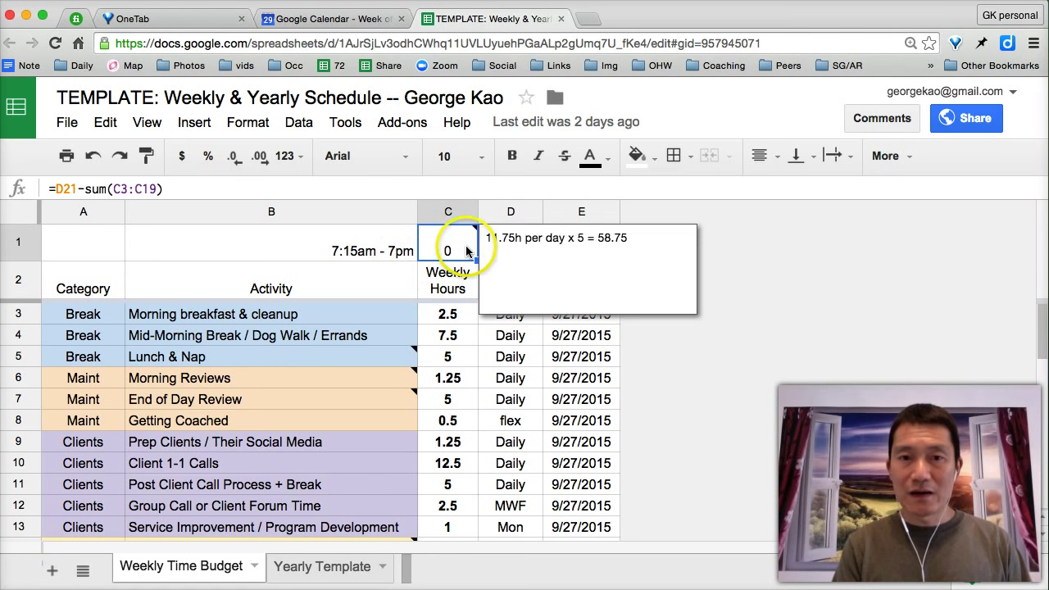
{"action": "left_click", "coordinate": [584, 238]}
{"action": "left_click", "coordinate": [641, 239]}
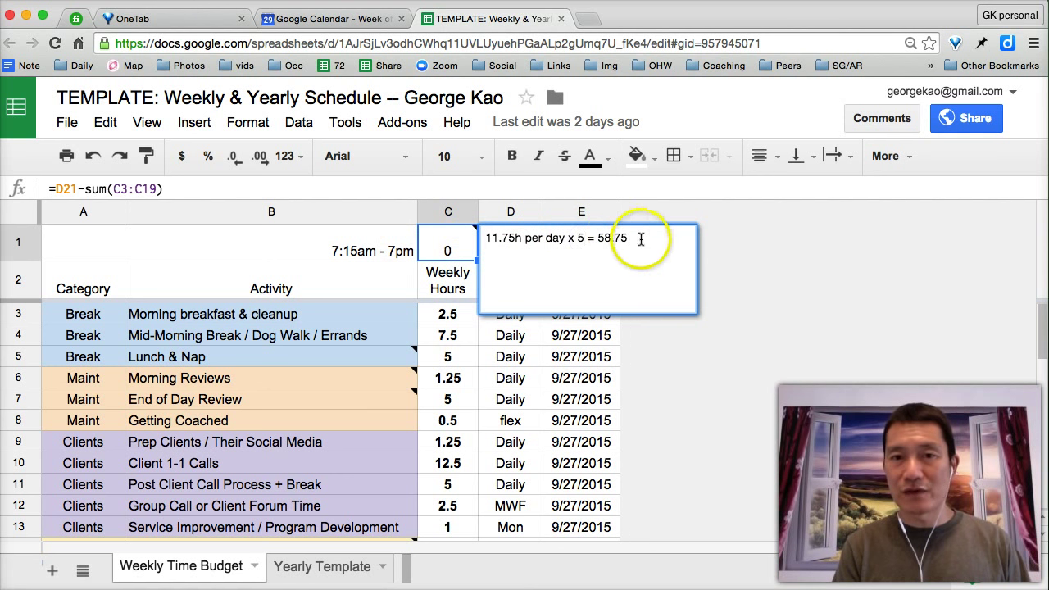
Inspect the formula in C1 without changing it and find its referenced cell D21 in the Analysis section.
{"action": "left_click", "coordinate": [448, 246]}
{"action": "double_click", "coordinate": [448, 246]}
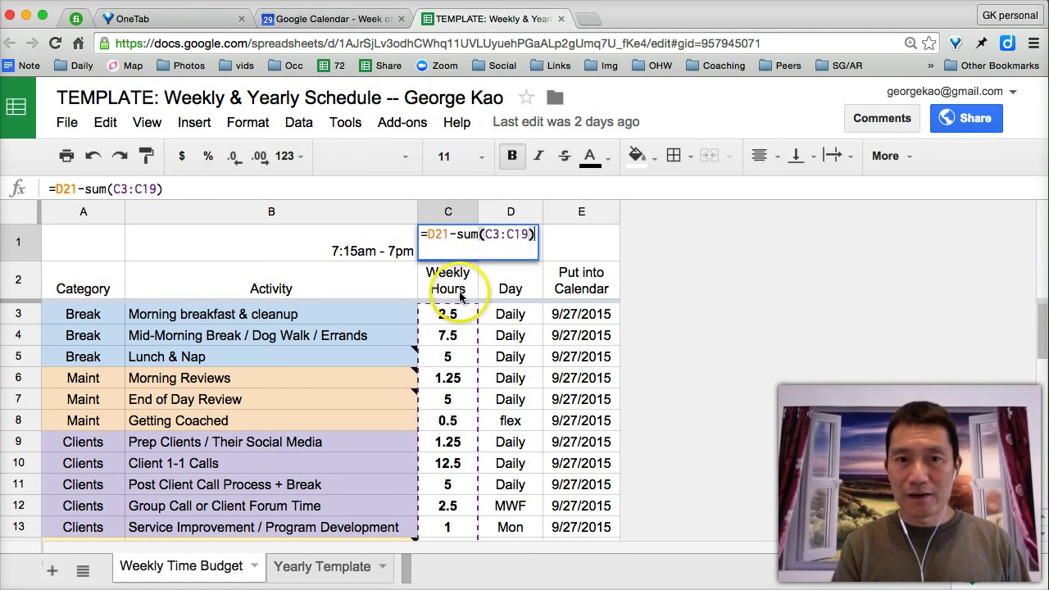
{"action": "key", "text": "Escape"}
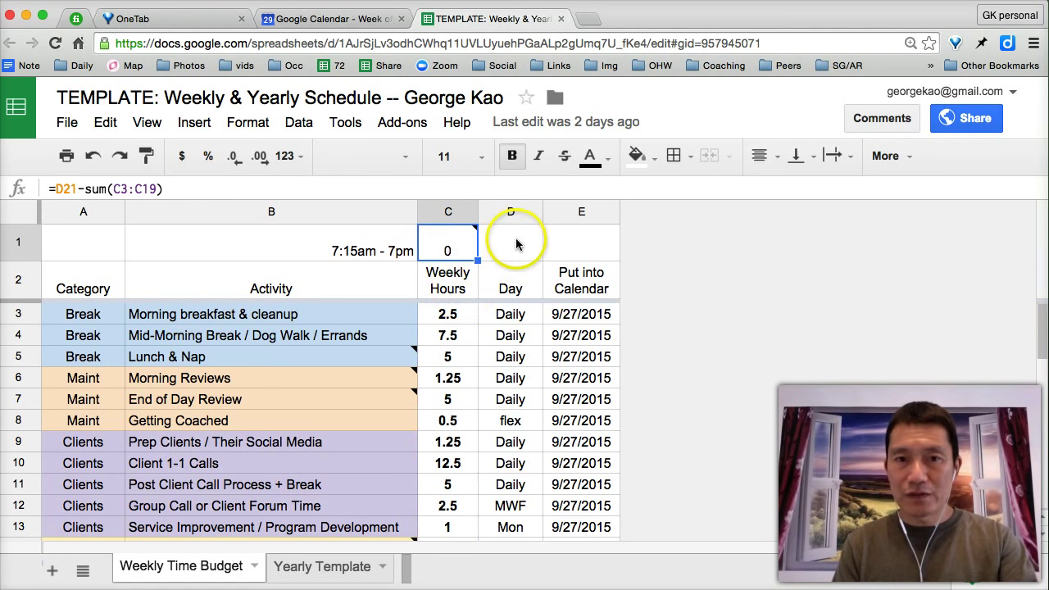
{"action": "double_click", "coordinate": [453, 256]}
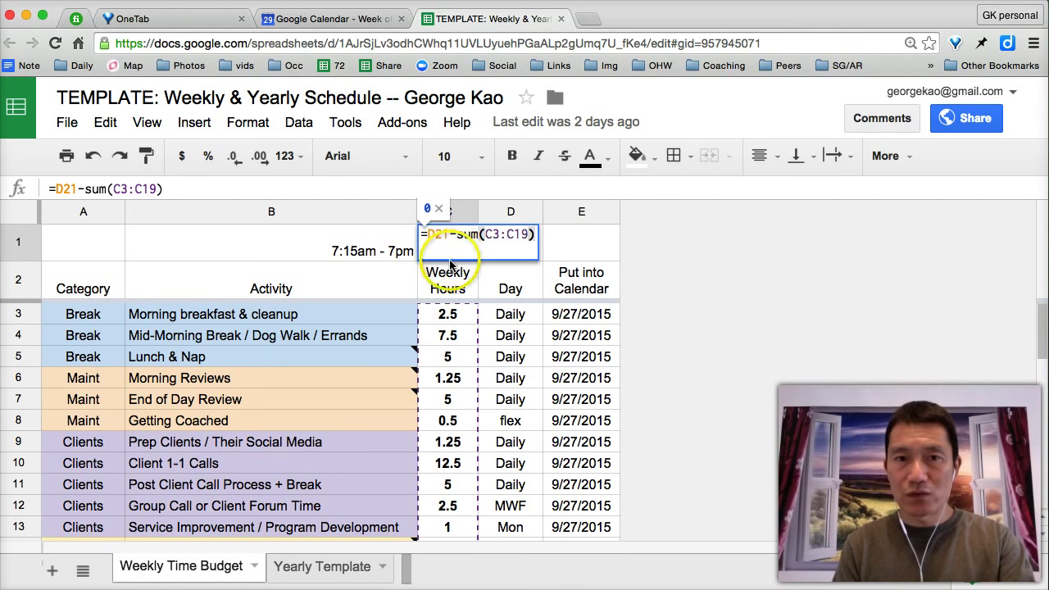
{"action": "key", "text": "Escape"}
{"action": "scroll", "coordinate": [478, 321], "scroll_direction": "down", "scroll_amount": 4}
{"action": "scroll", "coordinate": [477, 322], "scroll_direction": "down", "scroll_amount": 1}
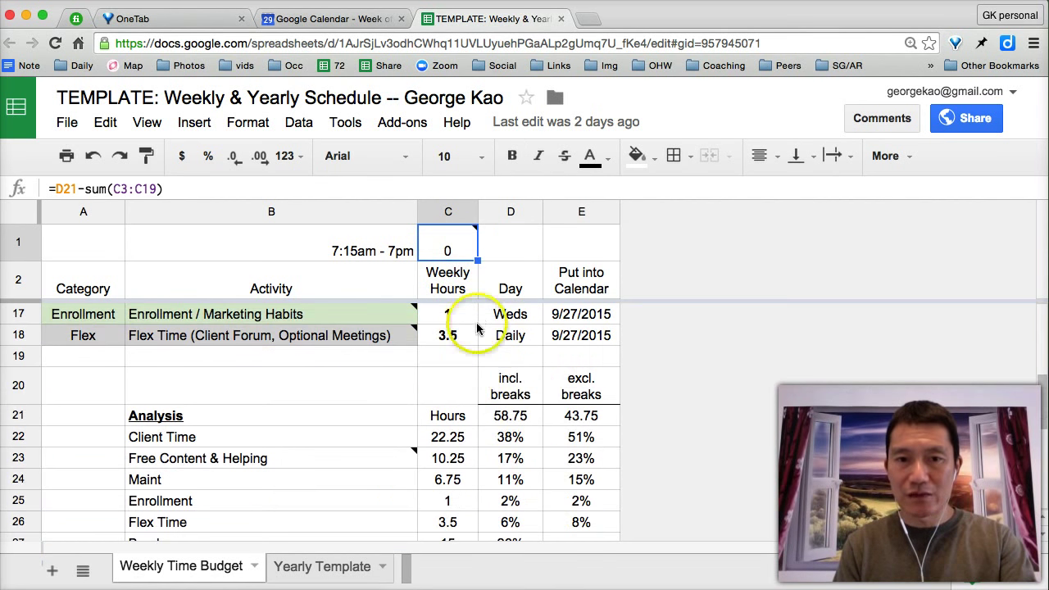
Make the total hours in cell D21 bold and give the cell a light orange fill.
{"action": "left_click", "coordinate": [510, 416]}
{"action": "key", "text": "super+b"}
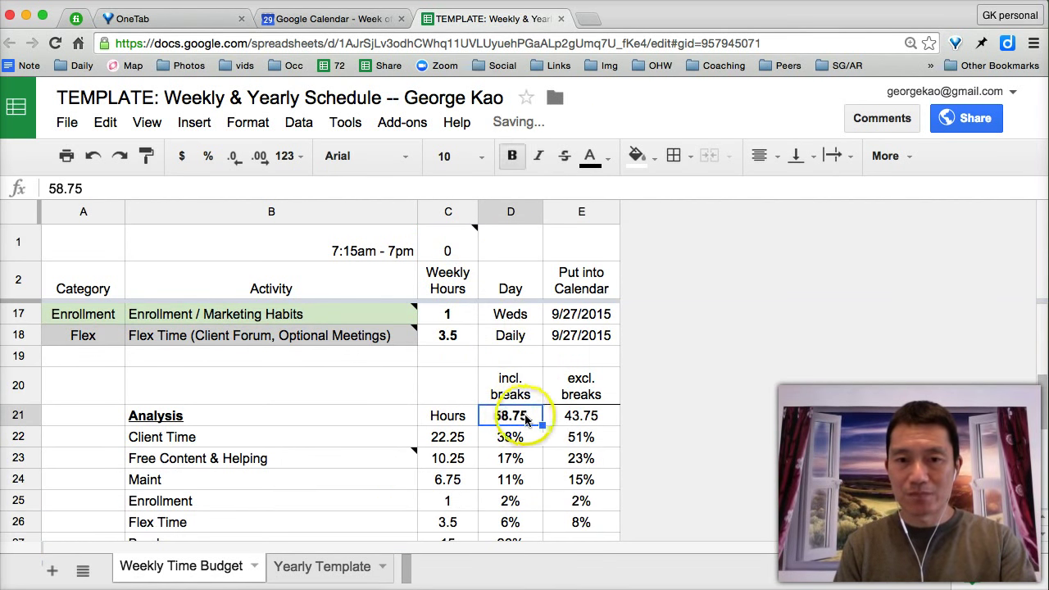
{"action": "left_click", "coordinate": [371, 259]}
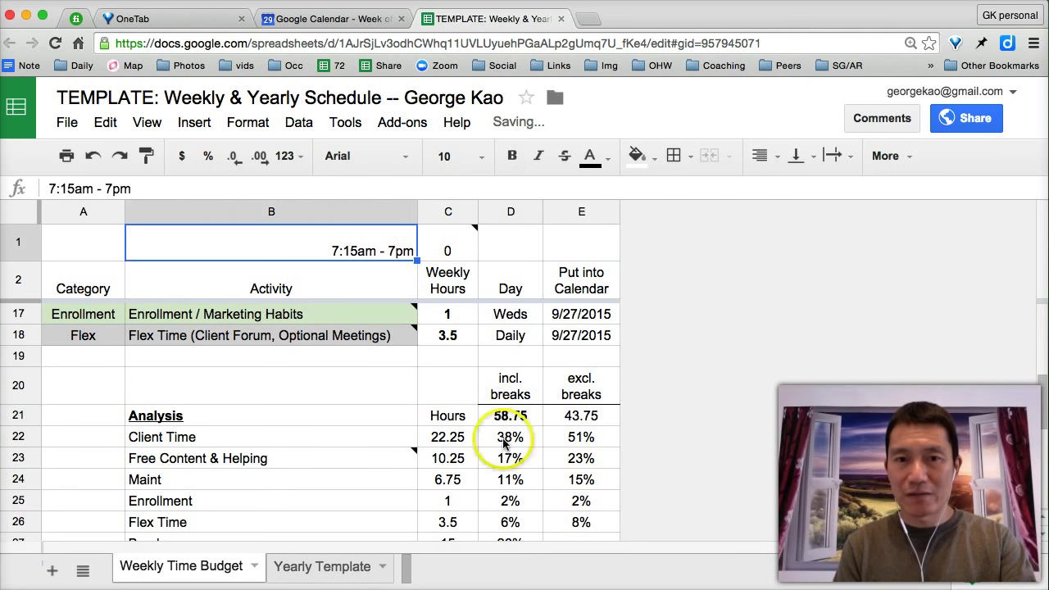
{"action": "left_click", "coordinate": [516, 418]}
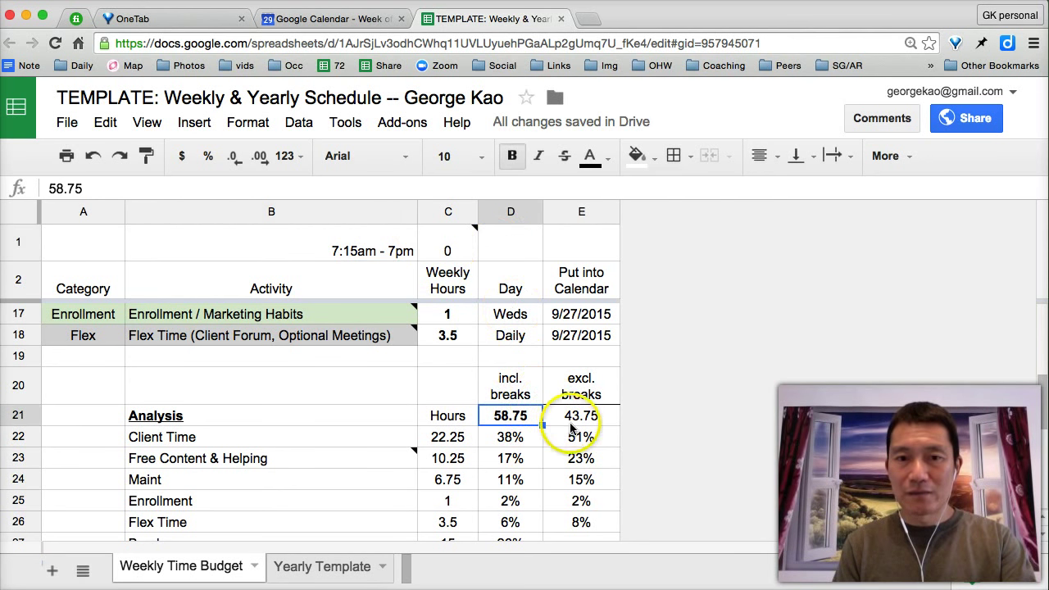
{"action": "left_click", "coordinate": [576, 420]}
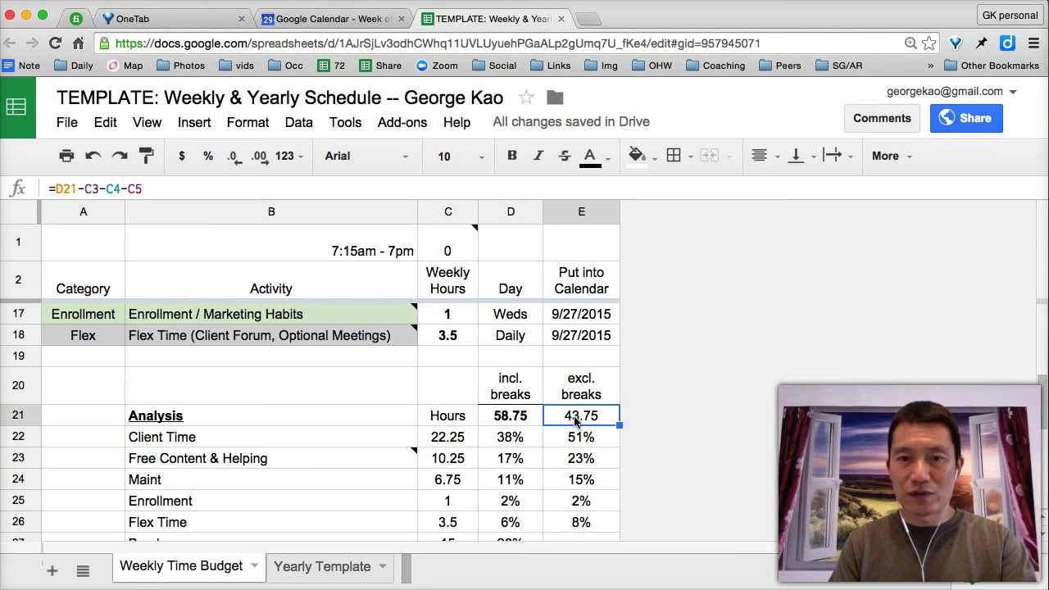
{"action": "key", "text": "Left"}
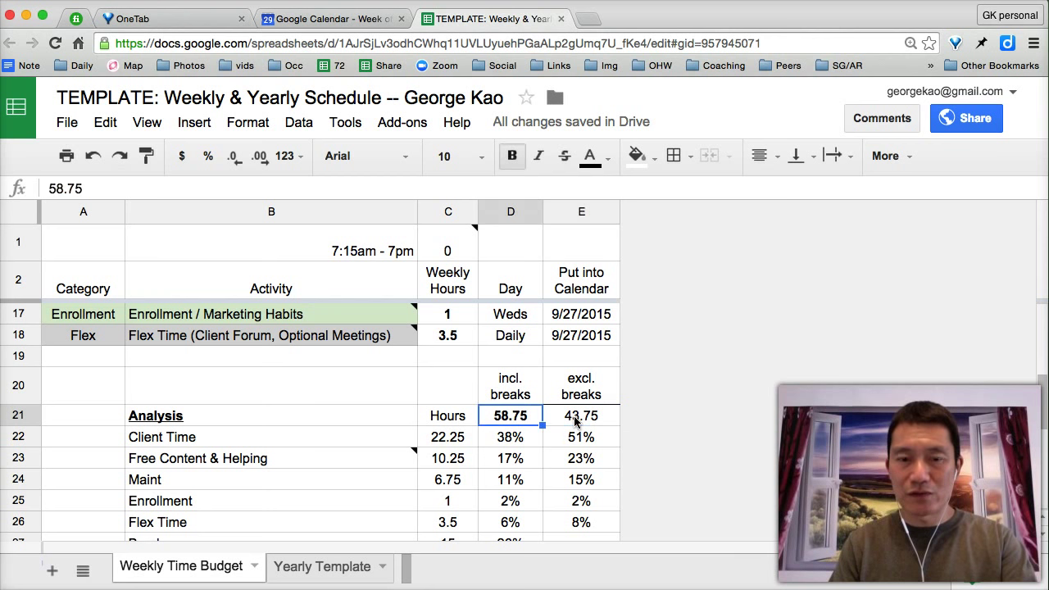
{"action": "left_click", "coordinate": [645, 161]}
{"action": "left_click", "coordinate": [702, 274]}
{"action": "left_click", "coordinate": [510, 430]}
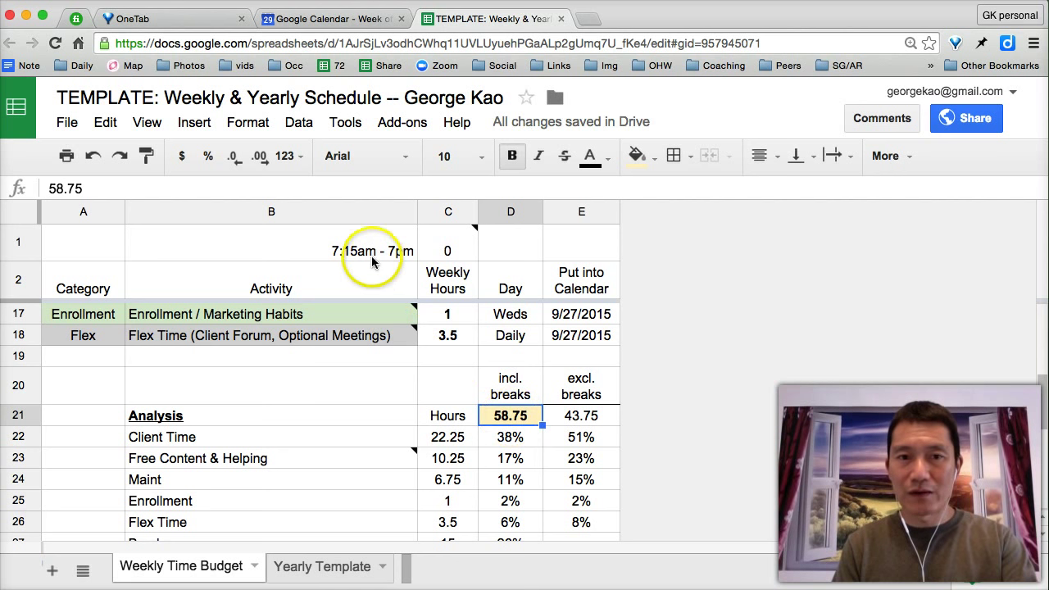
Inspect the C1 formula without changing it and select the Weekly Hours values from C3 through C18 that it sums.
{"action": "left_click", "coordinate": [371, 255]}
{"action": "left_click", "coordinate": [456, 248]}
{"action": "double_click", "coordinate": [456, 248]}
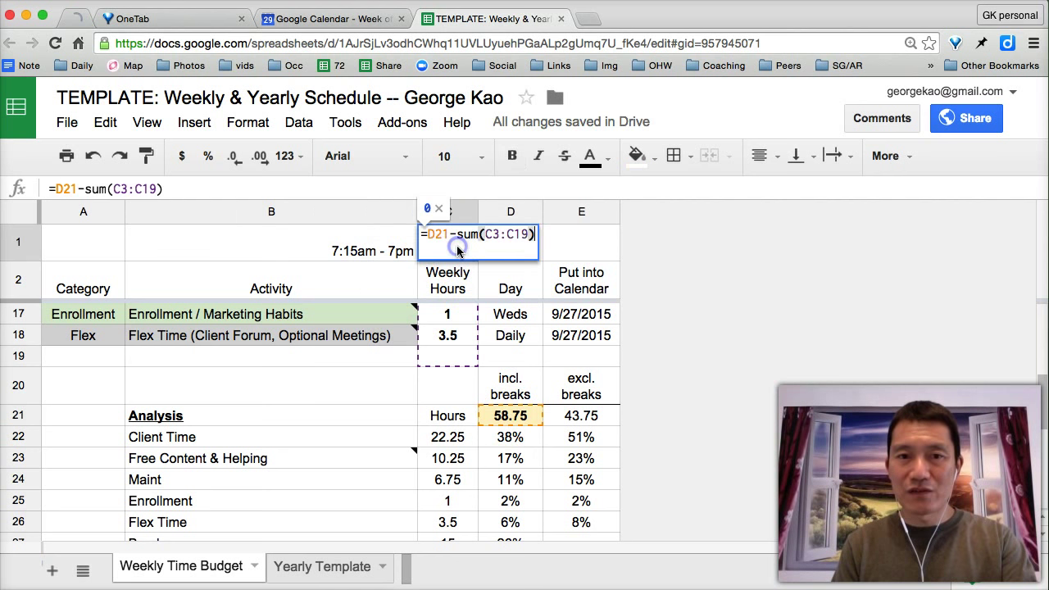
{"action": "key", "text": "Escape"}
{"action": "scroll", "coordinate": [442, 328], "scroll_direction": "up", "scroll_amount": 5}
{"action": "left_click", "coordinate": [449, 316]}
{"action": "scroll", "coordinate": [463, 410], "scroll_direction": "down", "scroll_amount": 3}
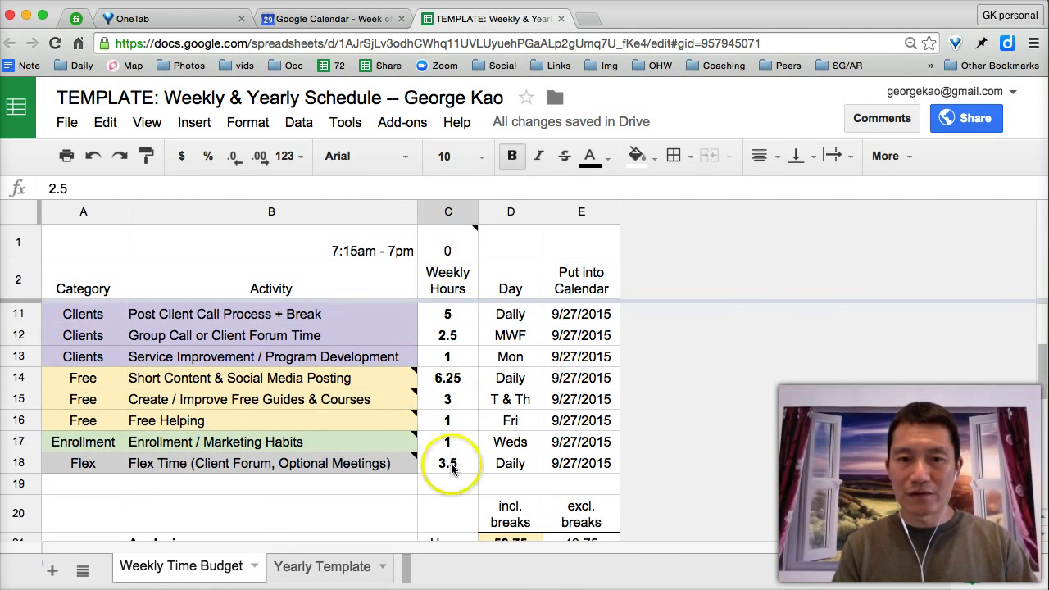
{"action": "left_click", "coordinate": [452, 465], "text": "shift"}
{"action": "scroll", "coordinate": [458, 445], "scroll_direction": "up", "scroll_amount": 3}
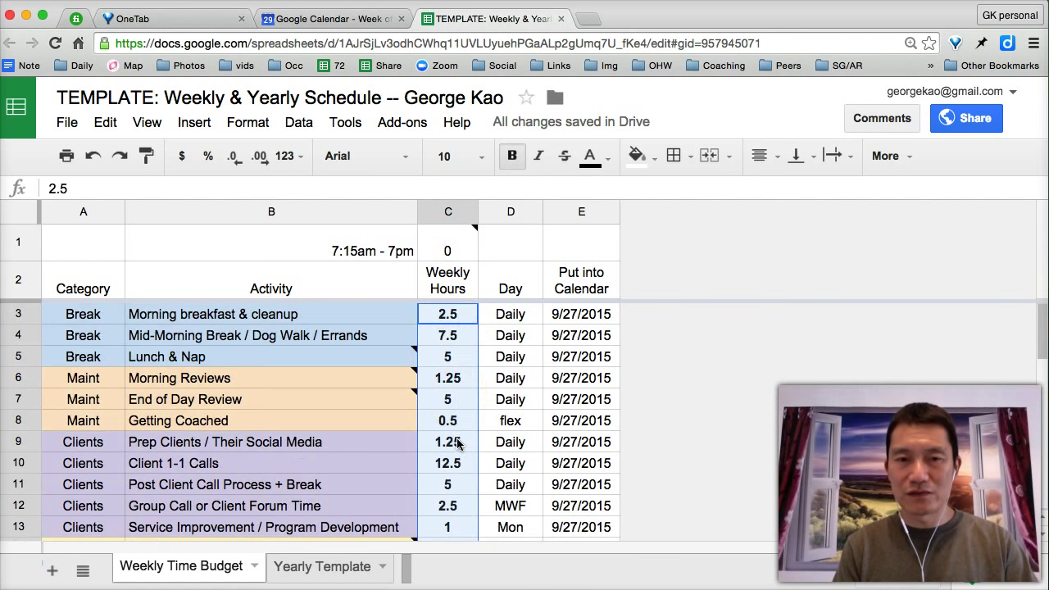
Examine the weekly hours of the break activities and End of Day Review.
{"action": "left_click", "coordinate": [455, 322]}
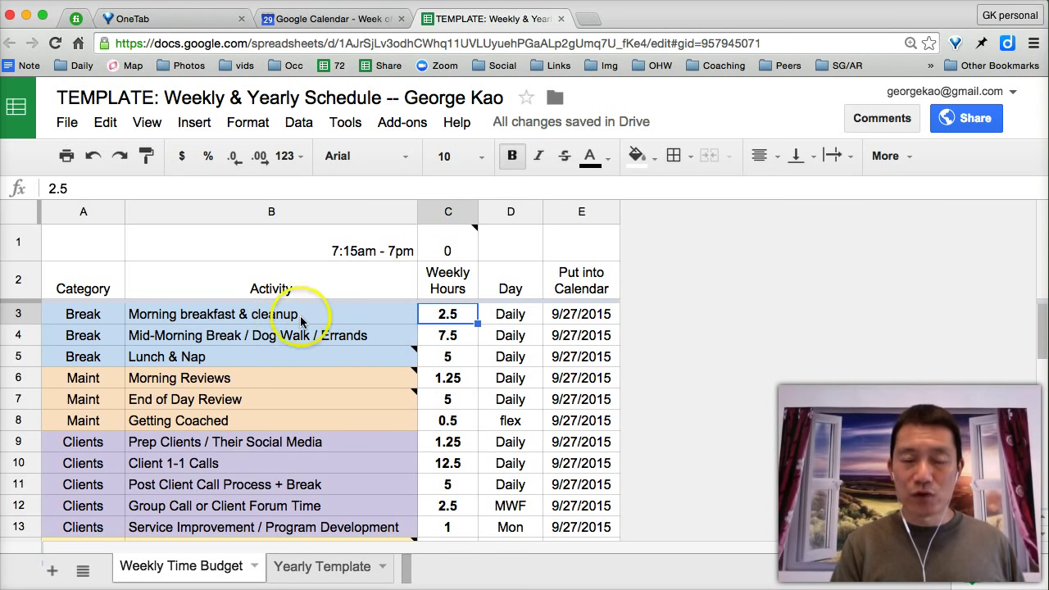
{"action": "left_click", "coordinate": [451, 339]}
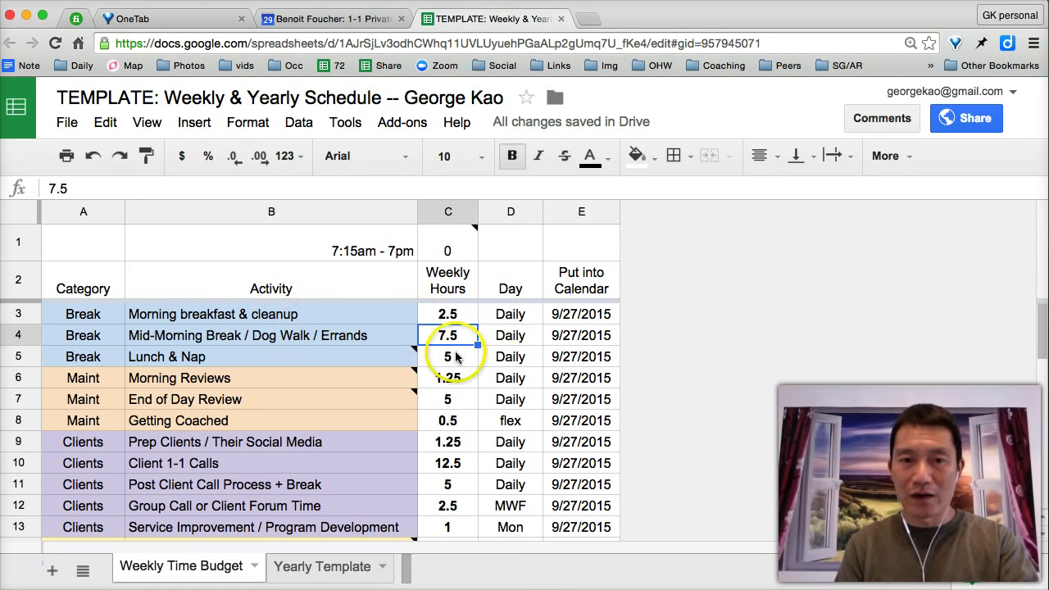
{"action": "left_click", "coordinate": [453, 314]}
{"action": "left_click", "coordinate": [453, 335]}
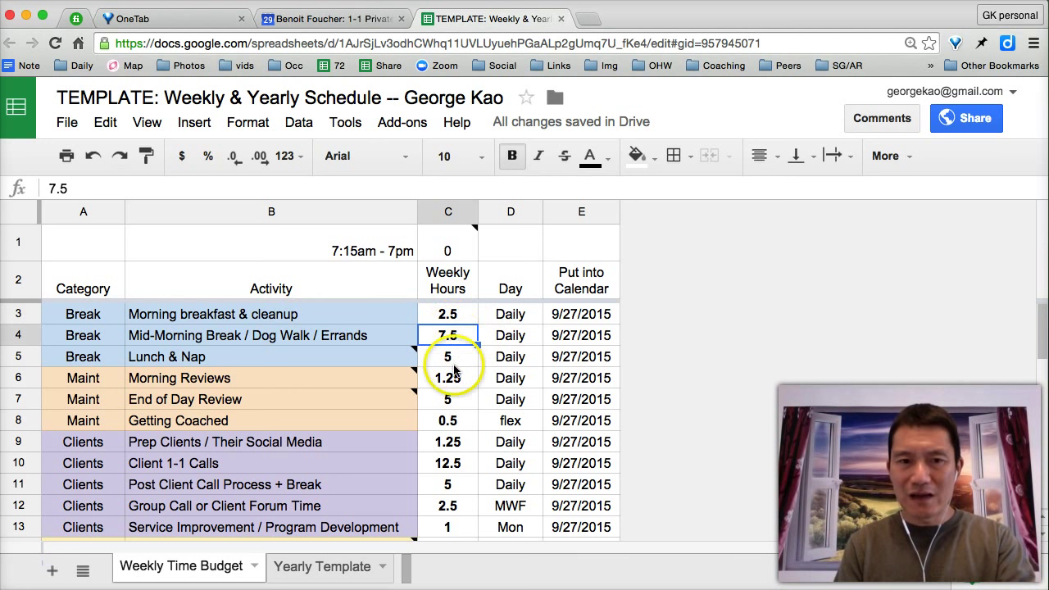
{"action": "left_click", "coordinate": [455, 356]}
{"action": "left_click", "coordinate": [451, 400]}
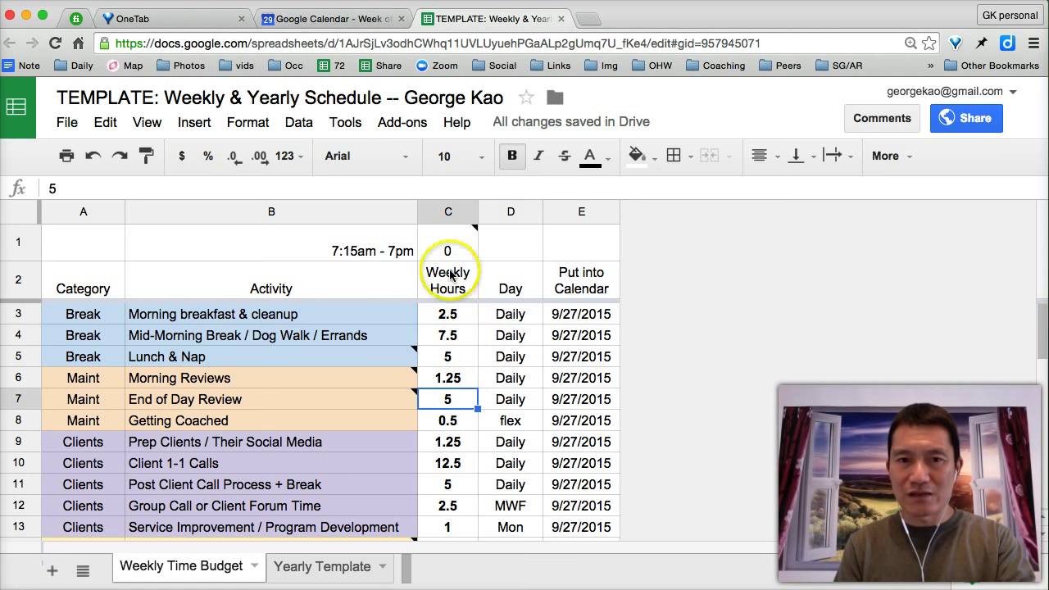
Set the Mid-Morning Break / Dog Walk / Errands weekly hours to 5 and check the balance in C1.
{"action": "left_click", "coordinate": [450, 335]}
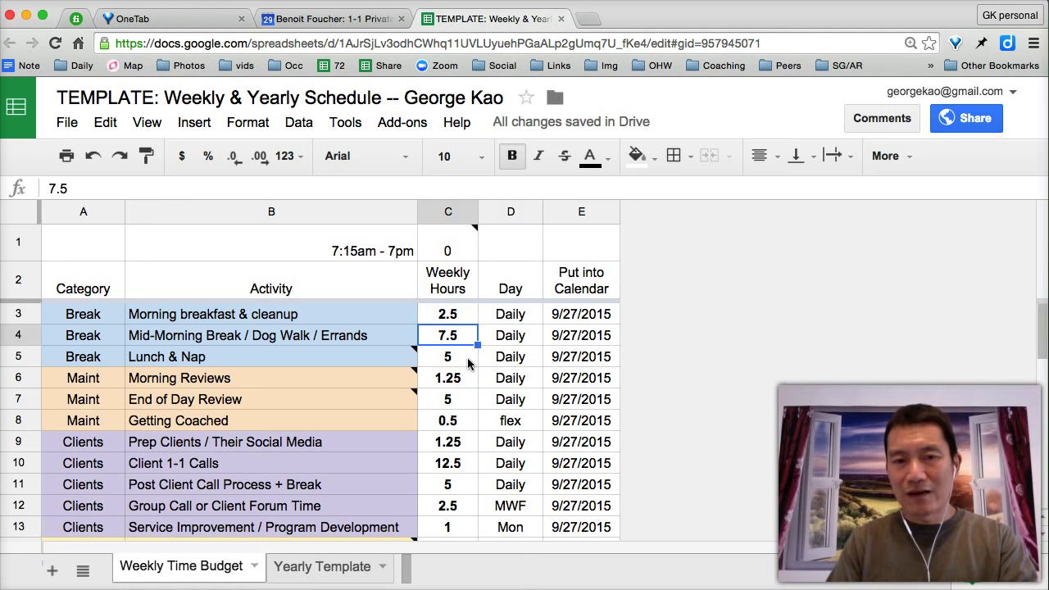
{"action": "key", "text": "Return"}
{"action": "key", "text": "Up"}
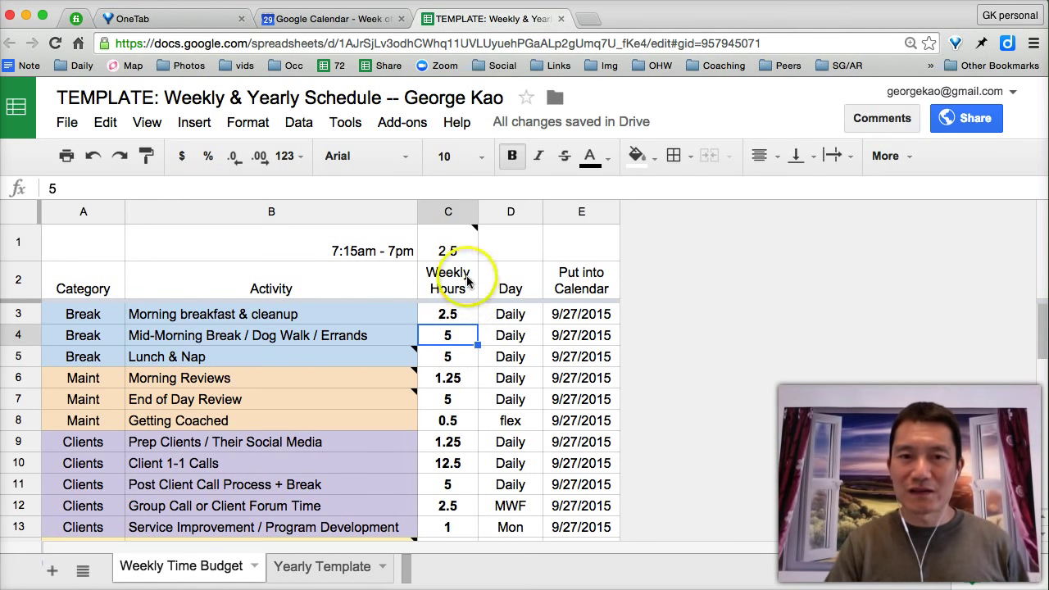
{"action": "left_click", "coordinate": [448, 246]}
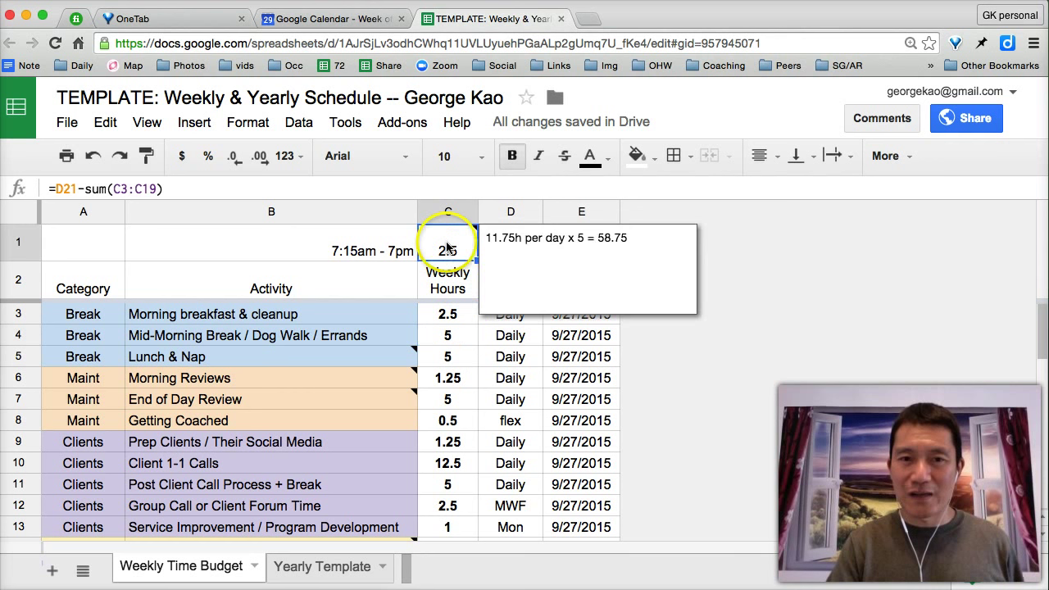
Set the Mid-Morning Break / Dog Walk / Errands weekly hours back to 7.5.
{"action": "left_click", "coordinate": [456, 335]}
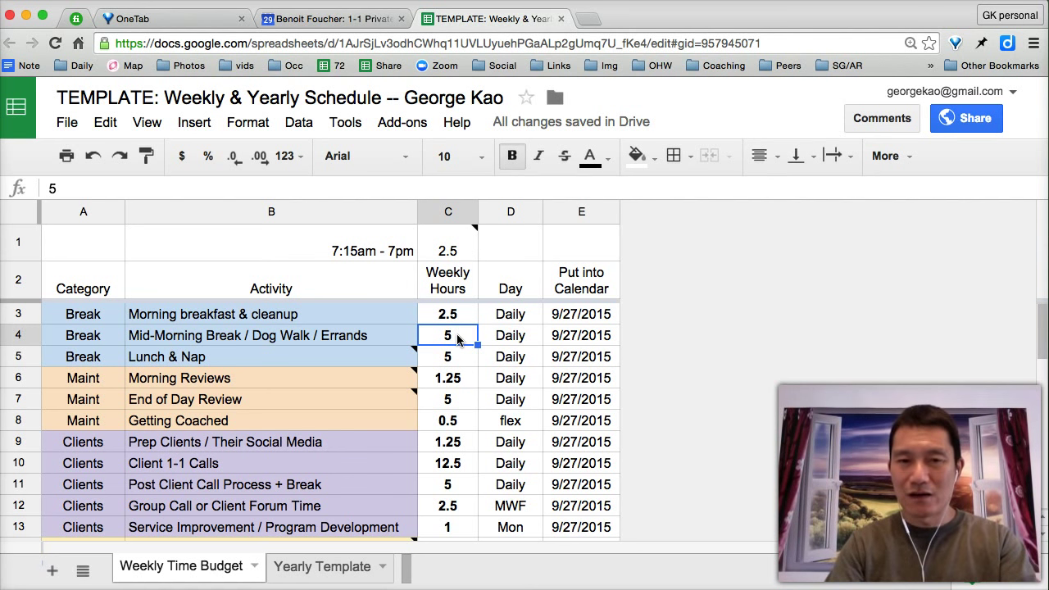
{"action": "type", "text": "7.5"}
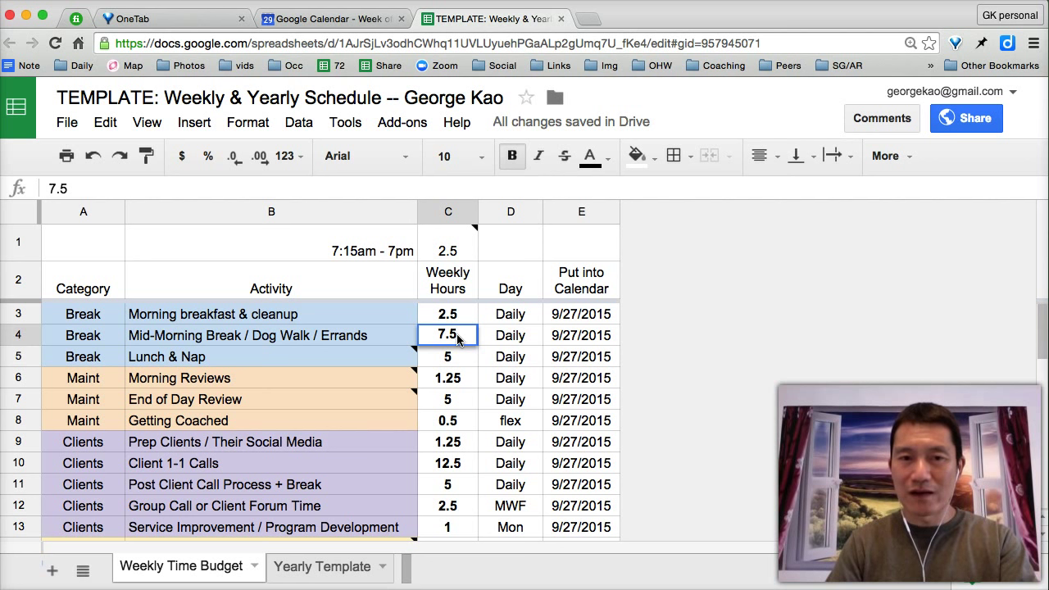
{"action": "key", "text": "Return"}
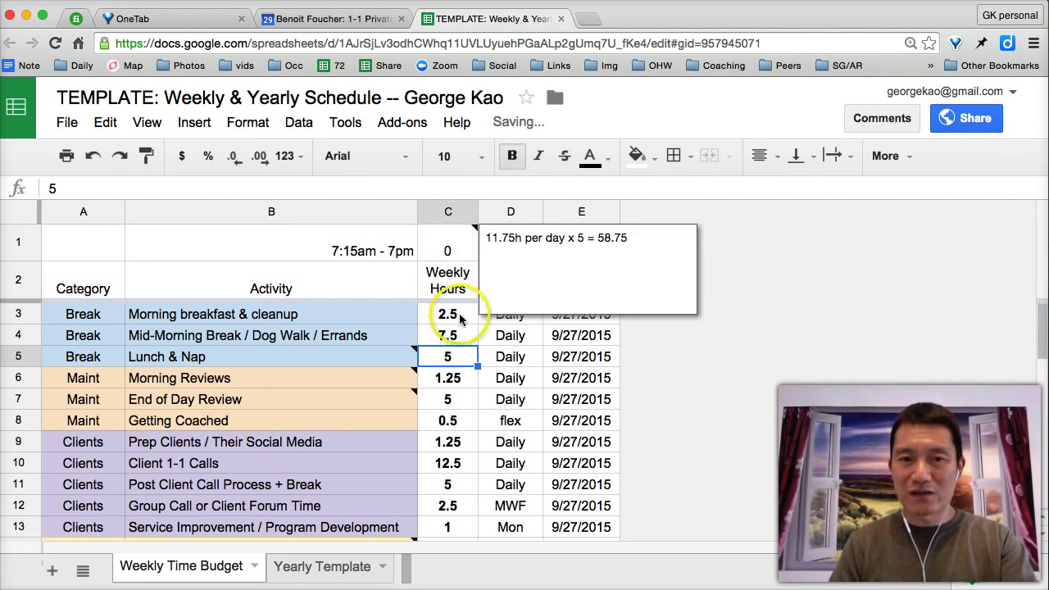
{"action": "left_click", "coordinate": [461, 337]}
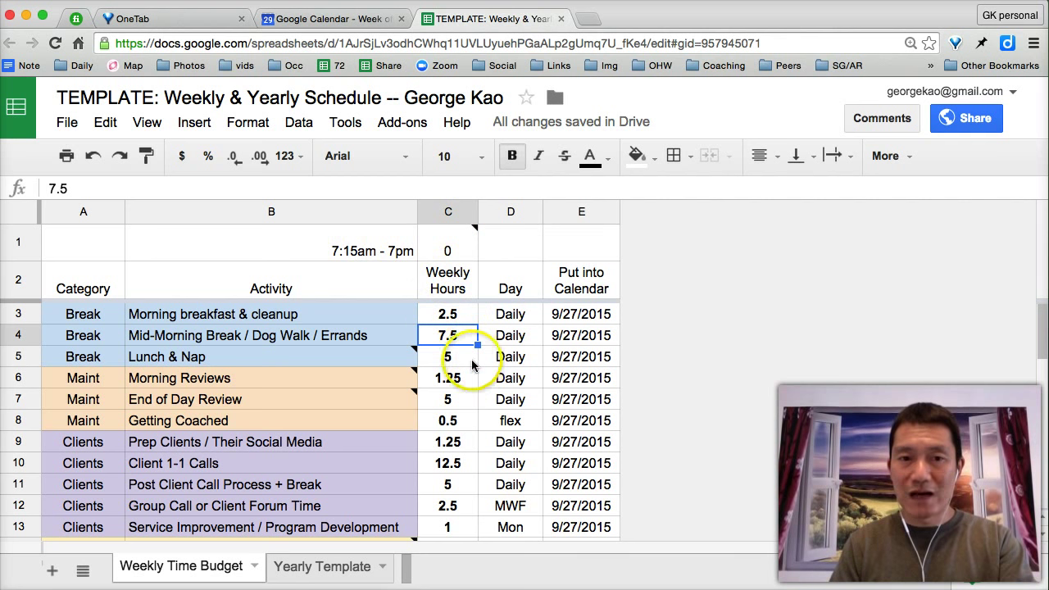
{"action": "left_click", "coordinate": [455, 361]}
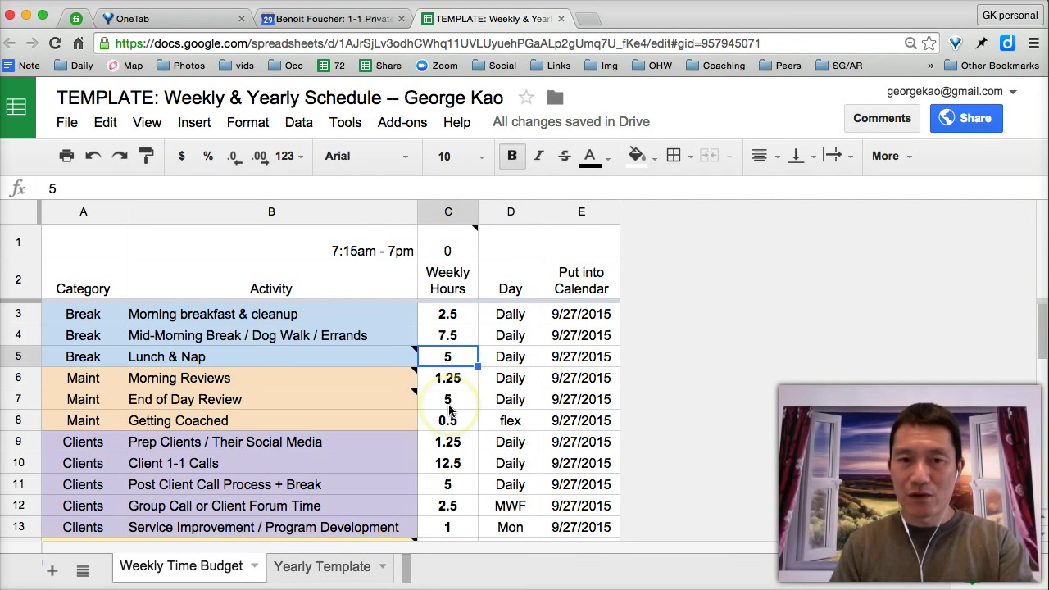
Copy the web link from the Morning Reviews note and open it in a new browser tab.
{"action": "scroll", "coordinate": [449, 410], "scroll_direction": "down", "scroll_amount": 2}
{"action": "left_click", "coordinate": [446, 337]}
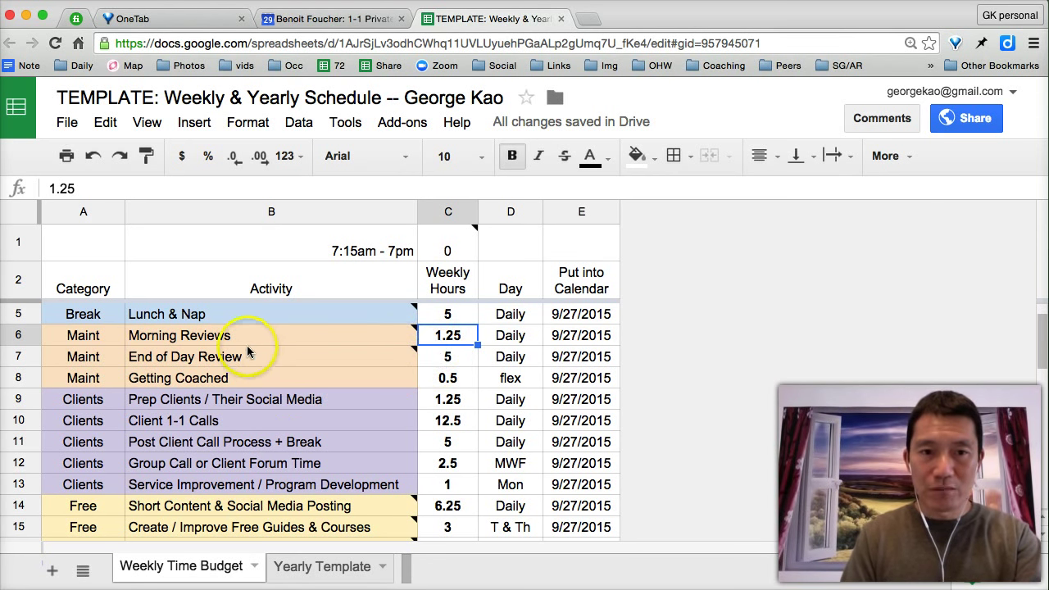
{"action": "mouse_move", "coordinate": [402, 334]}
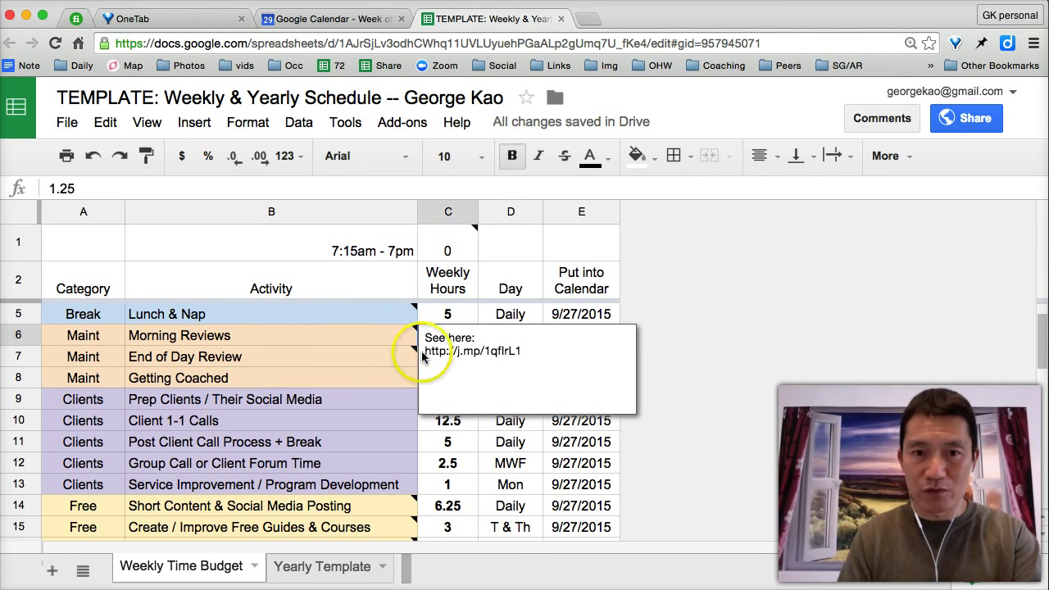
{"action": "left_click", "coordinate": [424, 351]}
{"action": "left_click_drag", "start_coordinate": [425, 351], "coordinate": [512, 354]}
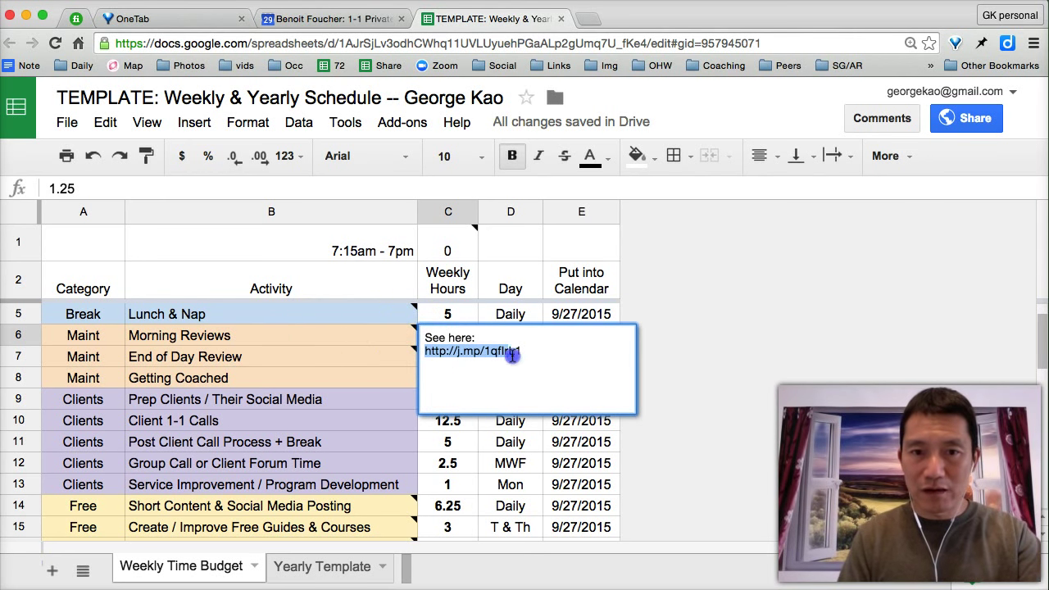
{"action": "key", "text": "super+c"}
{"action": "key", "text": "super+t"}
{"action": "key", "text": "super+v"}
{"action": "key", "text": "Return"}
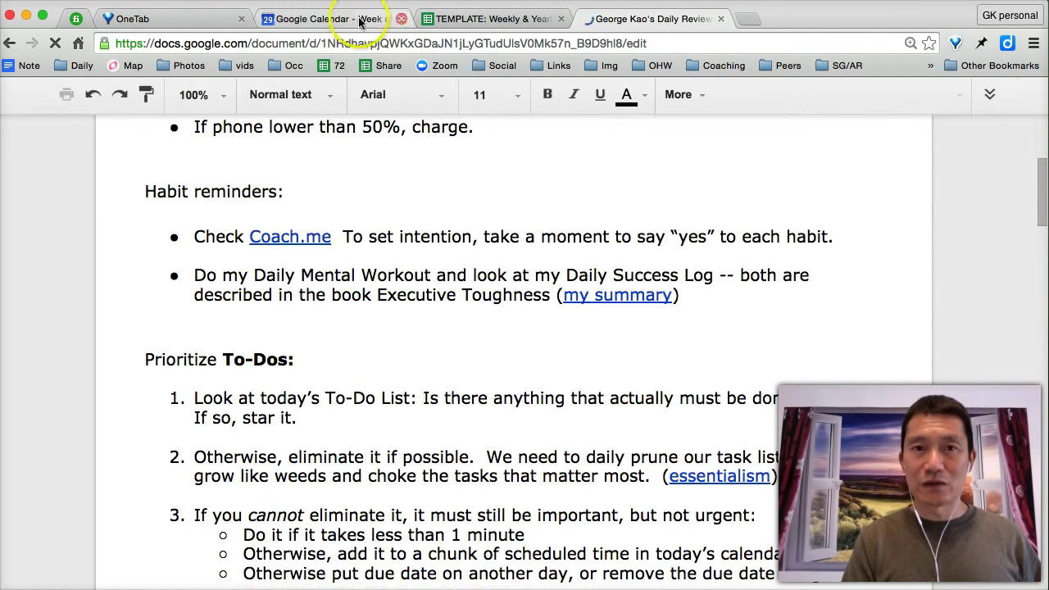
Find the End of Day Review row in the template and read its matching section in the Daily Review document, returning to the spreadsheet.
{"action": "left_click", "coordinate": [451, 17]}
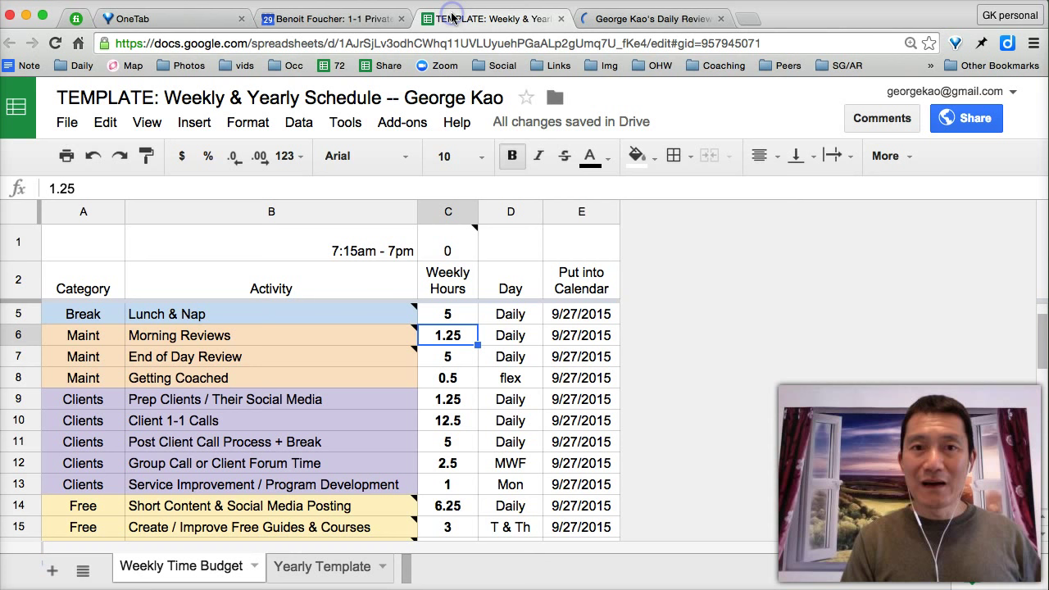
{"action": "left_click", "coordinate": [444, 360]}
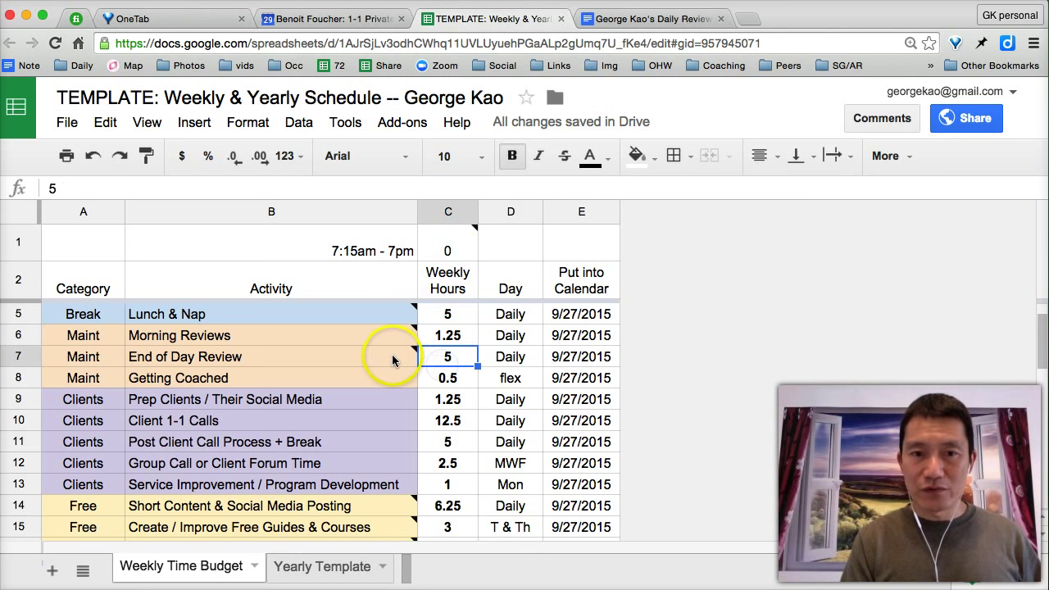
{"action": "left_click", "coordinate": [614, 16]}
{"action": "scroll", "coordinate": [529, 278], "scroll_direction": "down", "scroll_amount": 10}
{"action": "scroll", "coordinate": [533, 281], "scroll_direction": "up", "scroll_amount": 10}
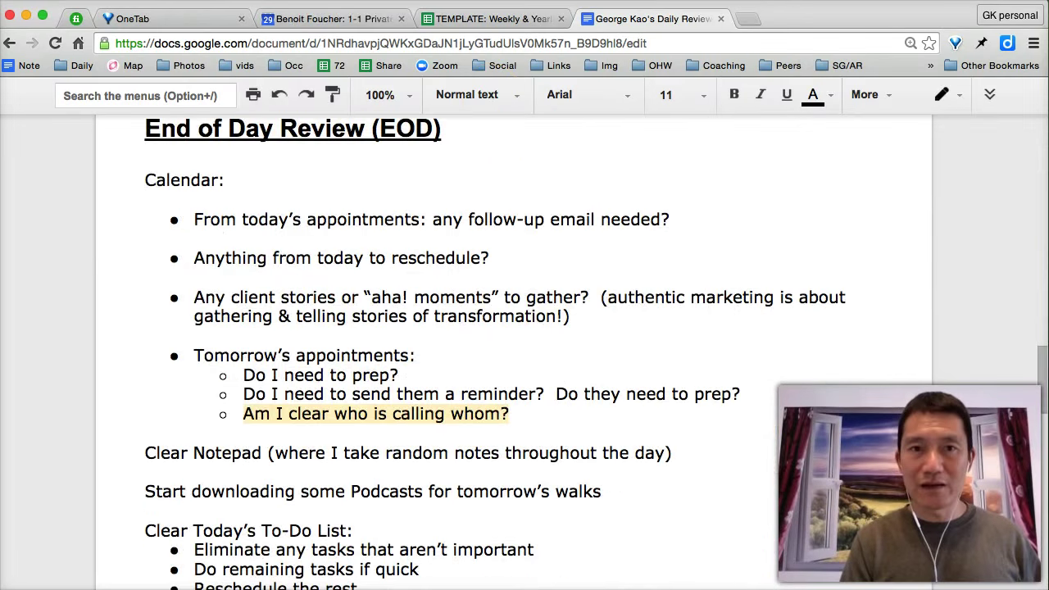
{"action": "left_click", "coordinate": [472, 22]}
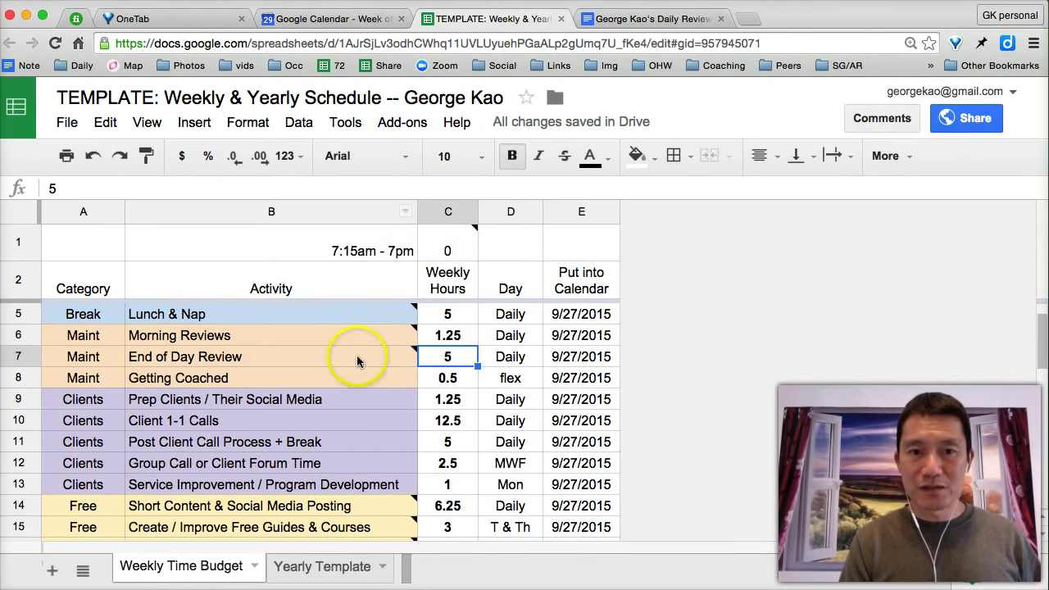
Examine the Getting Coached activity, the Day column entries from D3 to D8, and the Prep Clients / Their Social Media activity.
{"action": "left_click", "coordinate": [324, 376]}
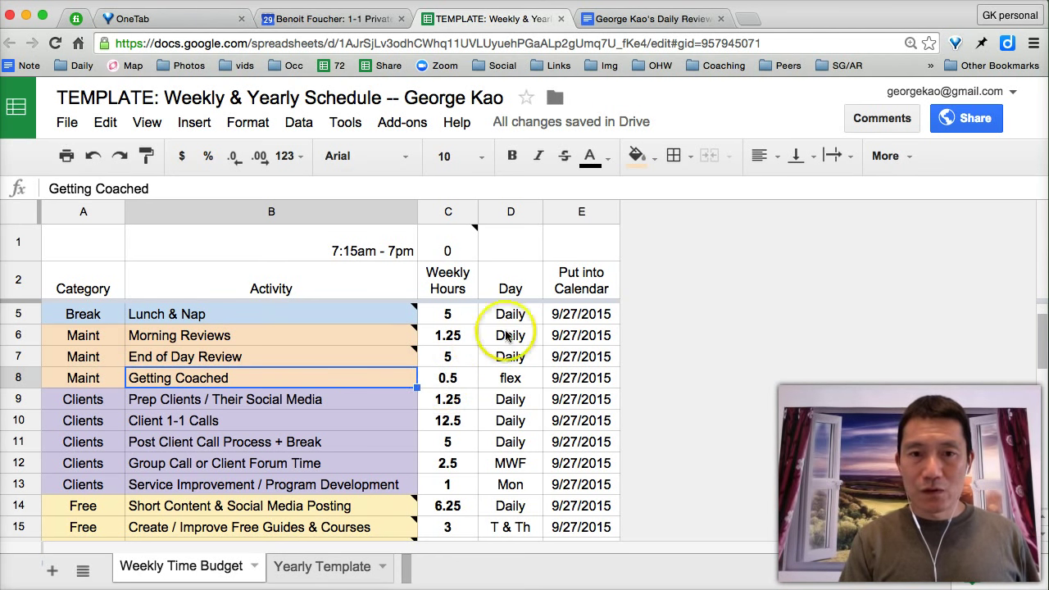
{"action": "scroll", "coordinate": [505, 335], "scroll_direction": "up", "scroll_amount": 1}
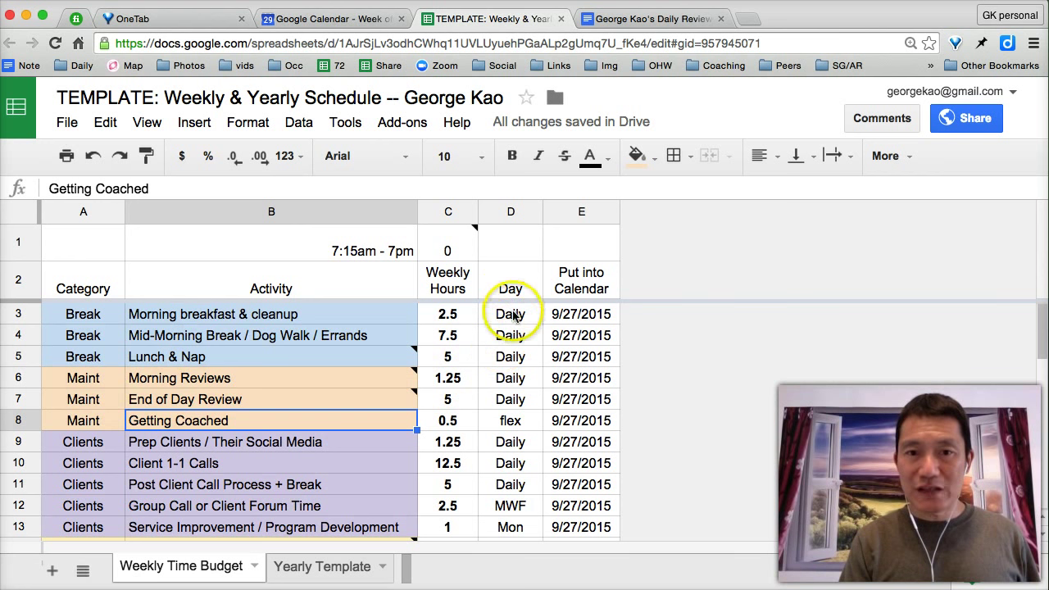
{"action": "left_click_drag", "start_coordinate": [505, 324], "coordinate": [512, 379]}
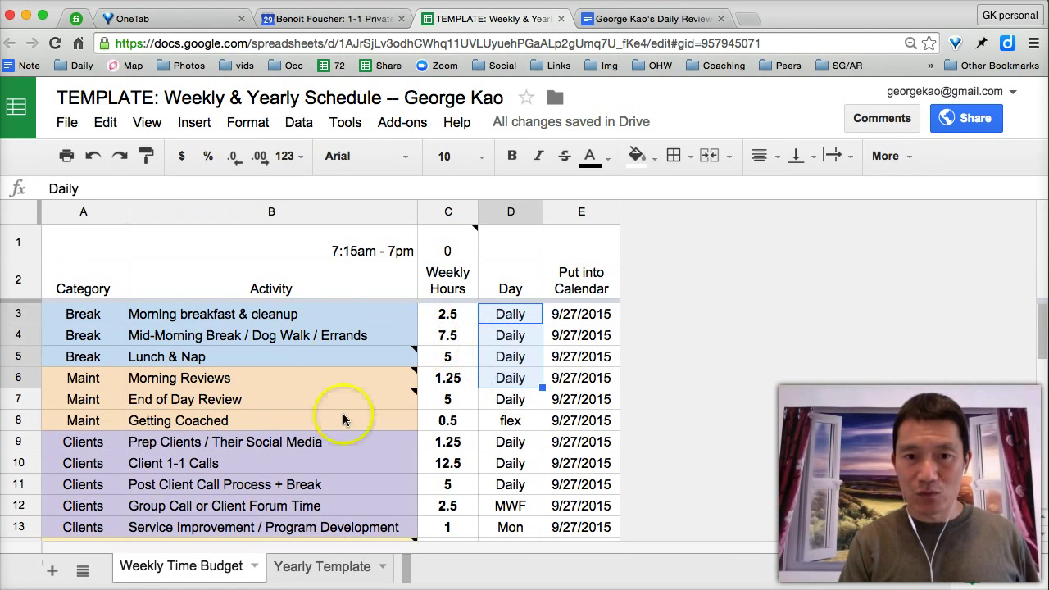
{"action": "left_click", "coordinate": [509, 420]}
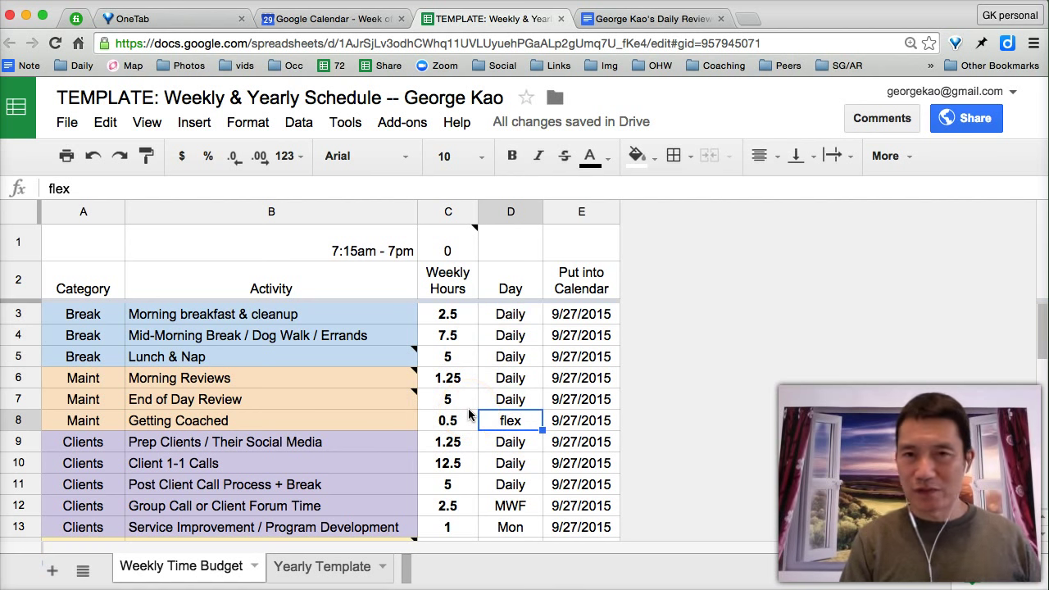
{"action": "scroll", "coordinate": [455, 400], "scroll_direction": "down", "scroll_amount": 2}
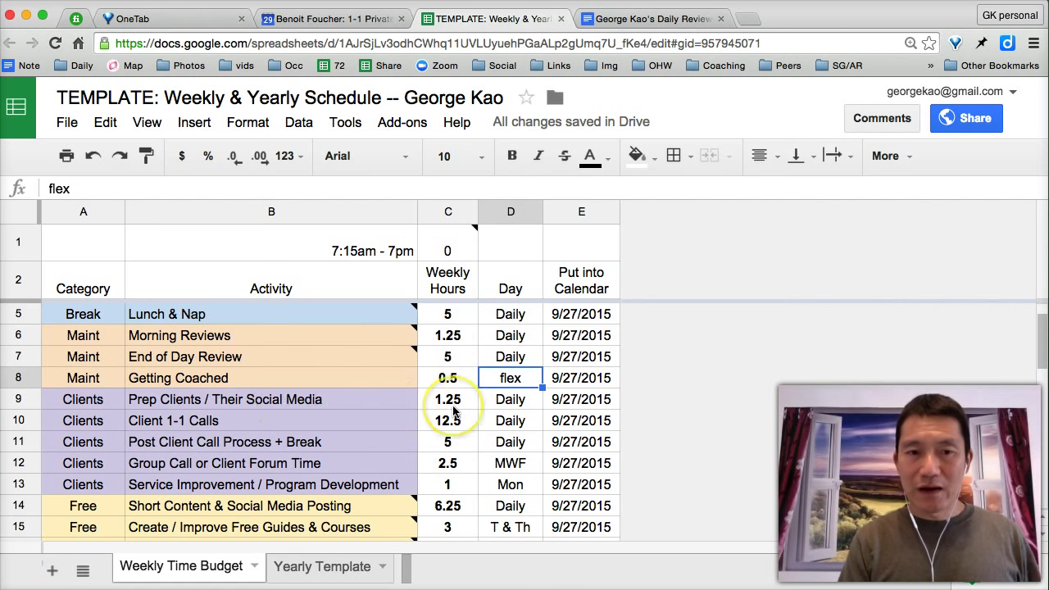
{"action": "left_click", "coordinate": [274, 402]}
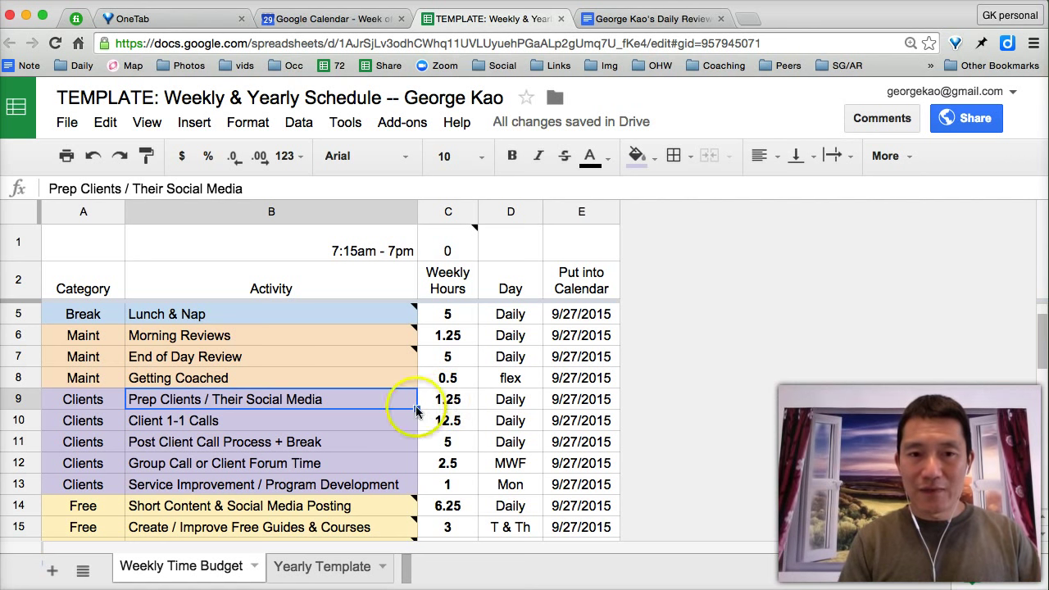
Review the weekly hours for the Client 1-1 Calls and Post Client Call Process + Break activities.
{"action": "left_click", "coordinate": [386, 427]}
{"action": "left_click", "coordinate": [446, 421]}
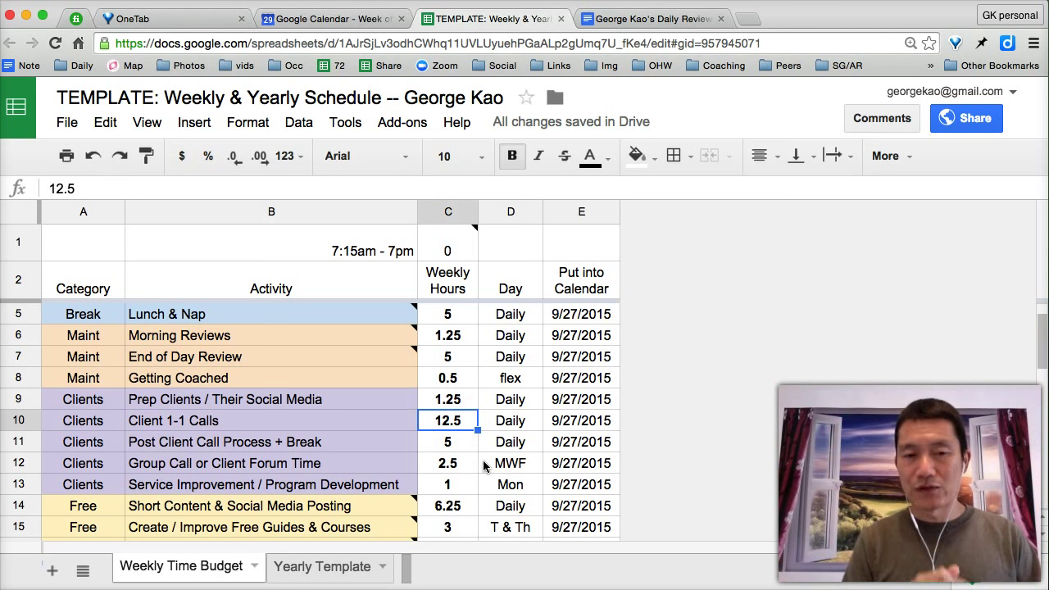
{"action": "left_click", "coordinate": [444, 423]}
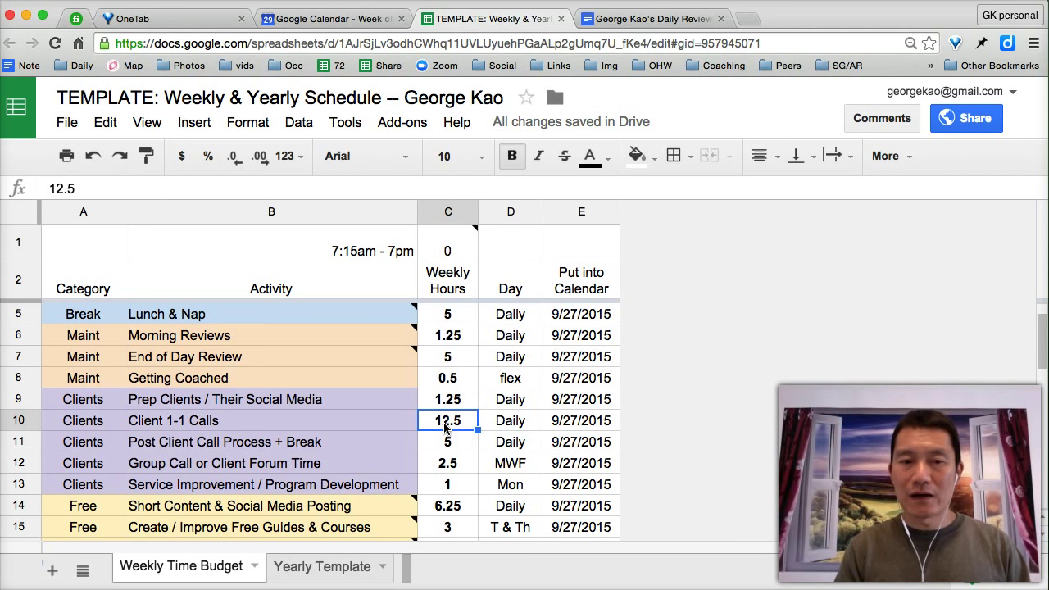
{"action": "left_click", "coordinate": [446, 442]}
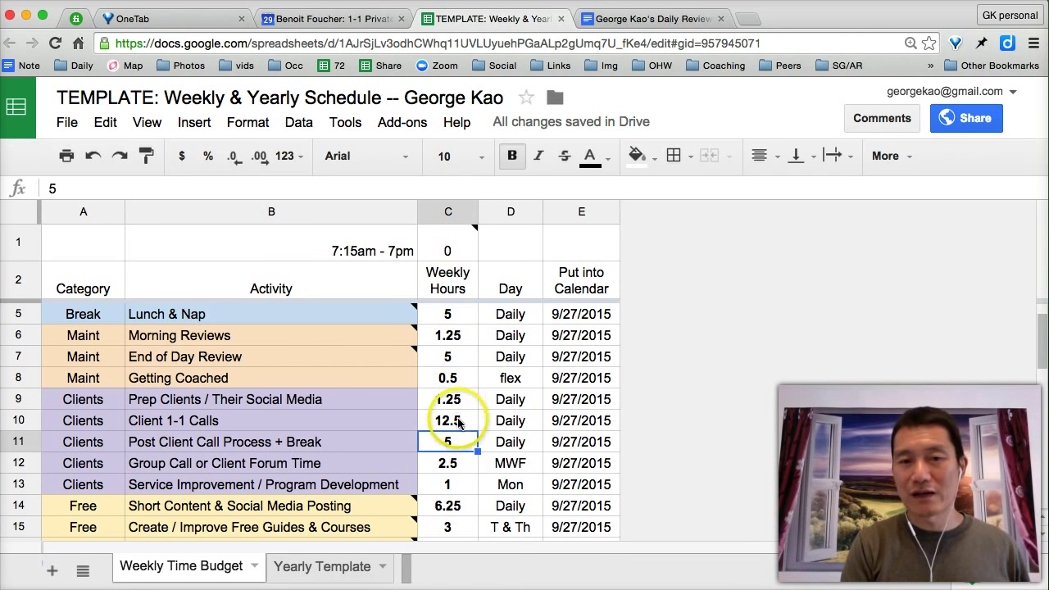
{"action": "left_click", "coordinate": [460, 421]}
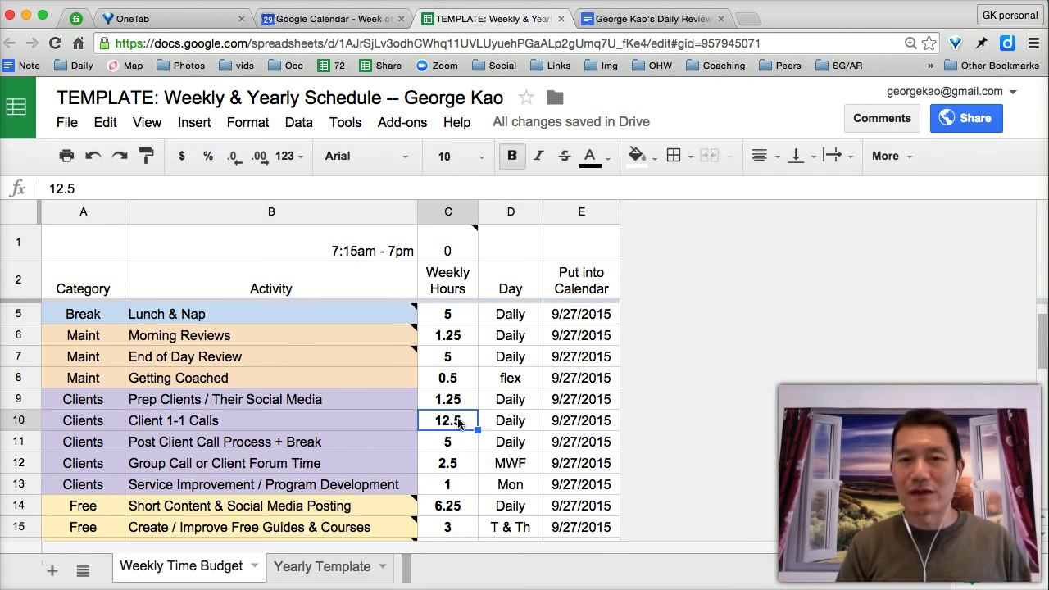
{"action": "left_click", "coordinate": [353, 440]}
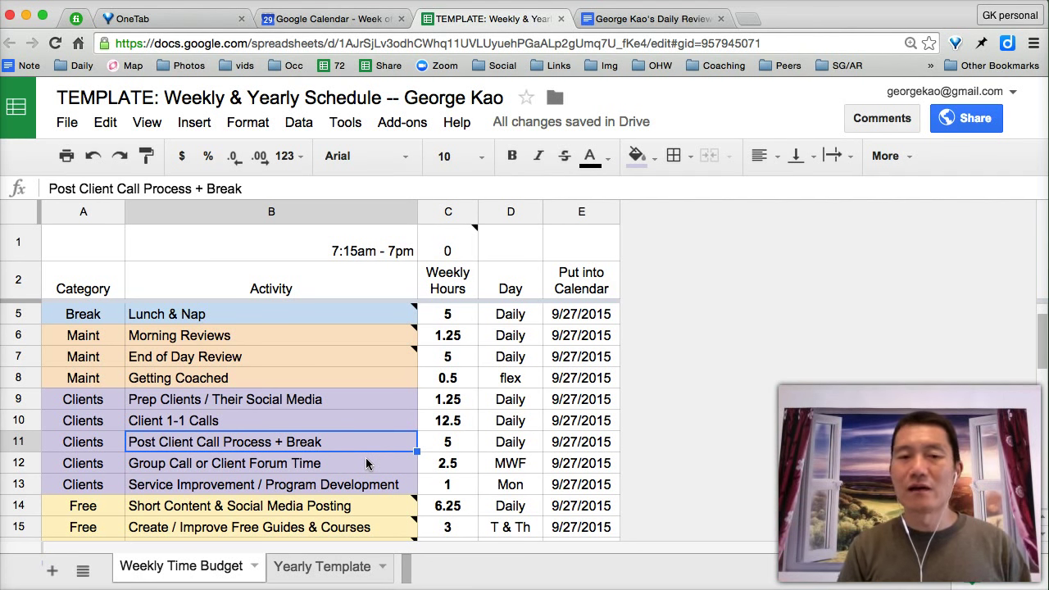
{"action": "left_click", "coordinate": [440, 444]}
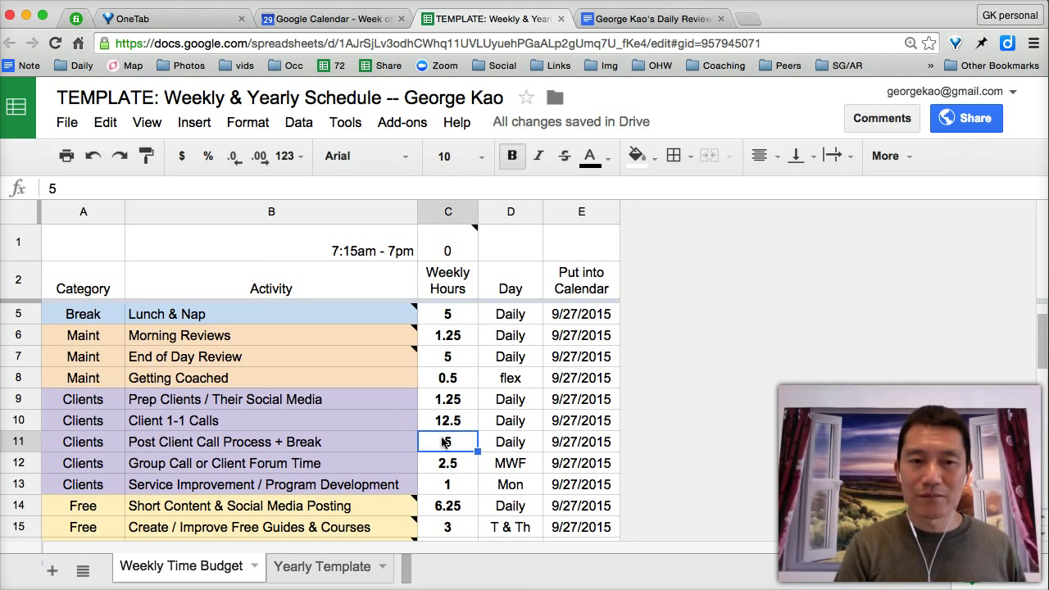
Check the weekly hours and Day entries for Group Call or Client Forum Time and Service Improvement / Program Development.
{"action": "left_click", "coordinate": [389, 463]}
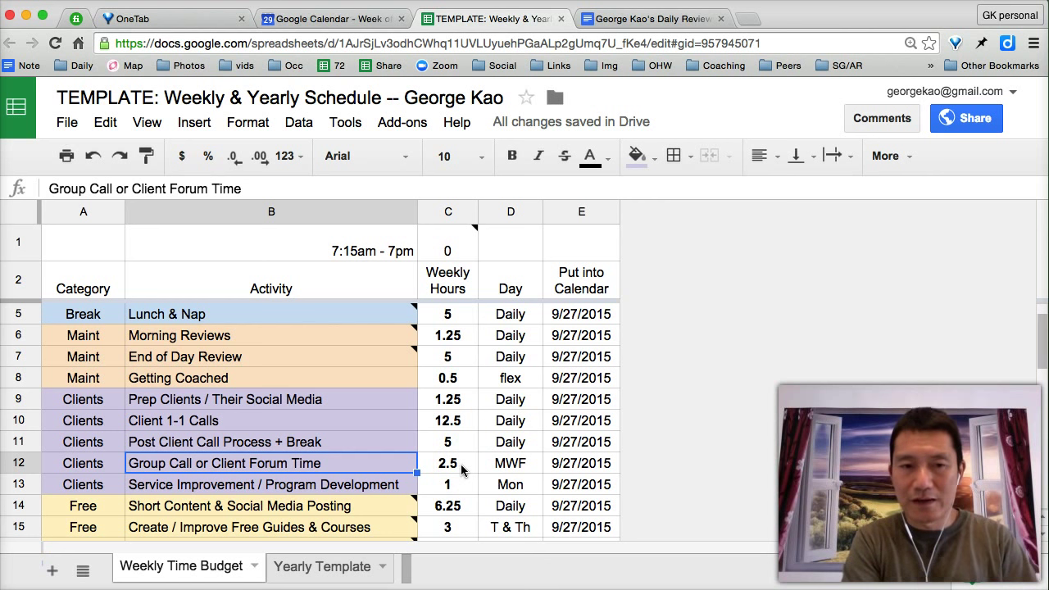
{"action": "left_click", "coordinate": [449, 485]}
{"action": "left_click", "coordinate": [351, 485]}
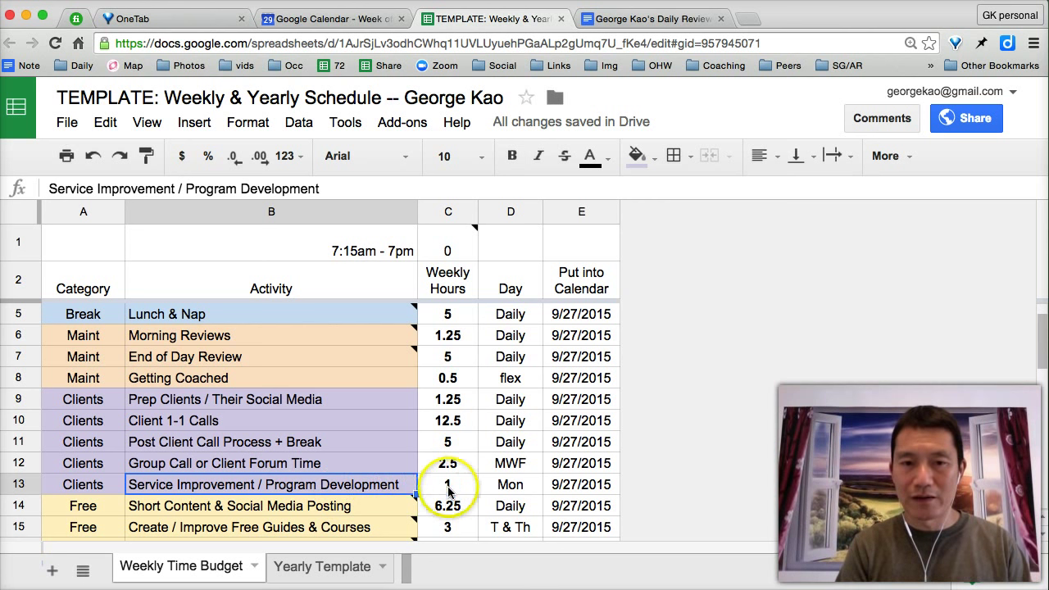
{"action": "left_click", "coordinate": [453, 483]}
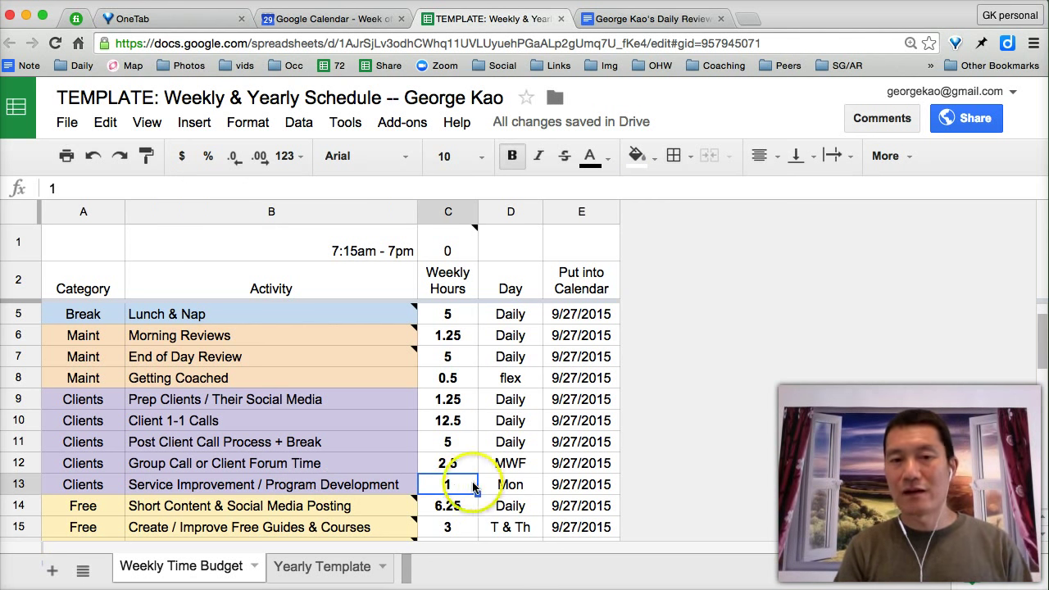
{"action": "left_click", "coordinate": [485, 486]}
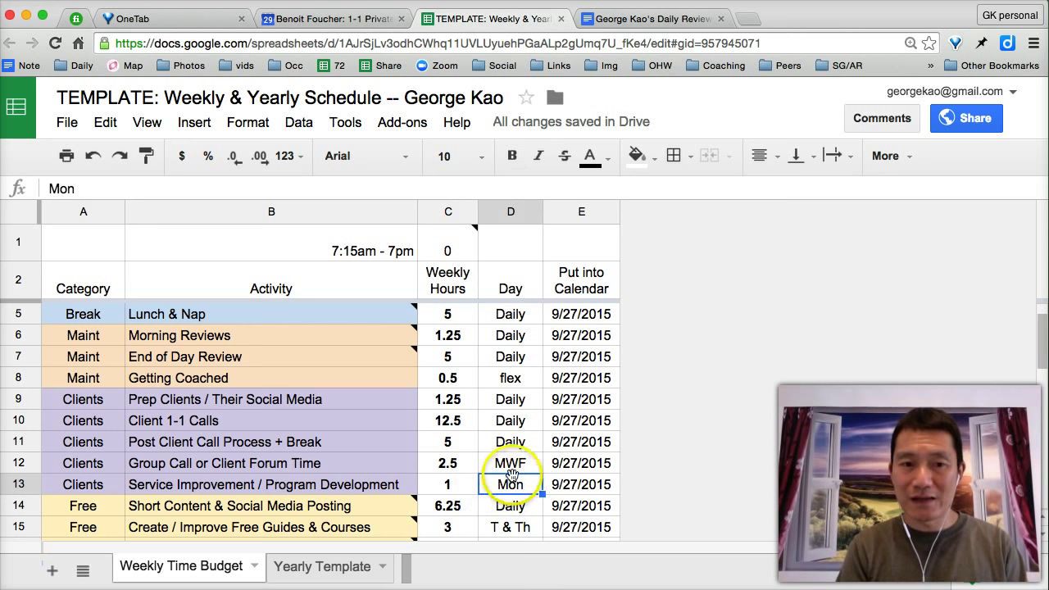
{"action": "left_click", "coordinate": [510, 464]}
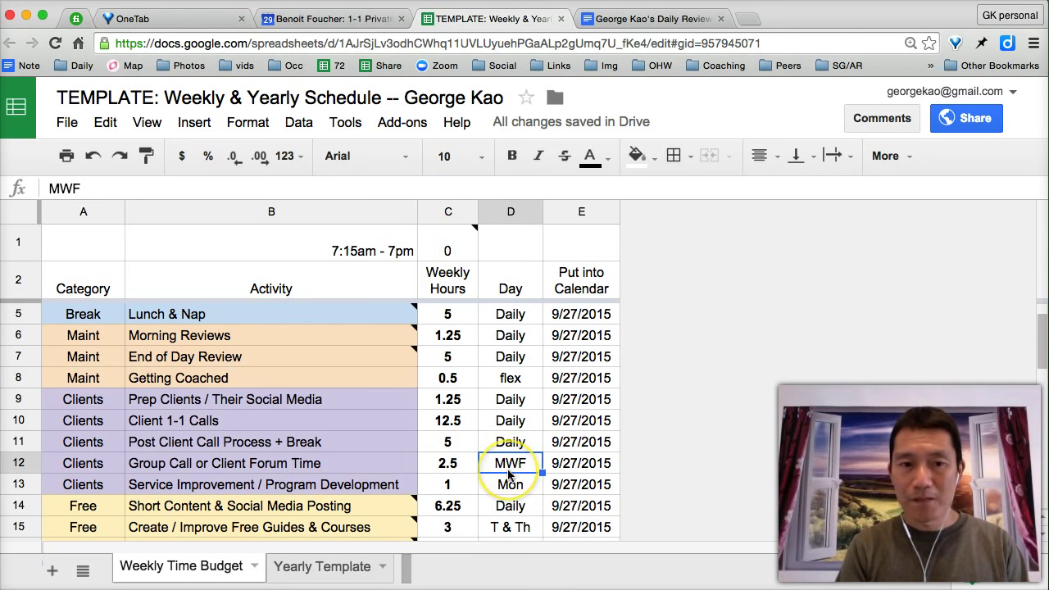
Examine the Free category activities, viewing the Short Content & Social Media Posting note and the weekly hours in C14 to C16.
{"action": "scroll", "coordinate": [512, 467], "scroll_direction": "down", "scroll_amount": 3}
{"action": "left_click", "coordinate": [242, 380]}
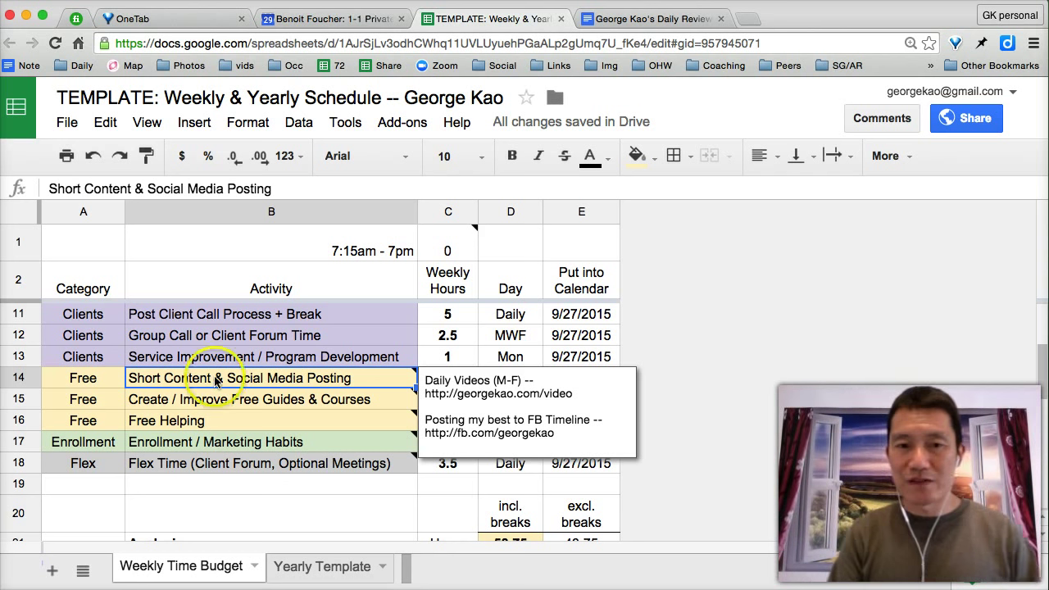
{"action": "left_click", "coordinate": [294, 362]}
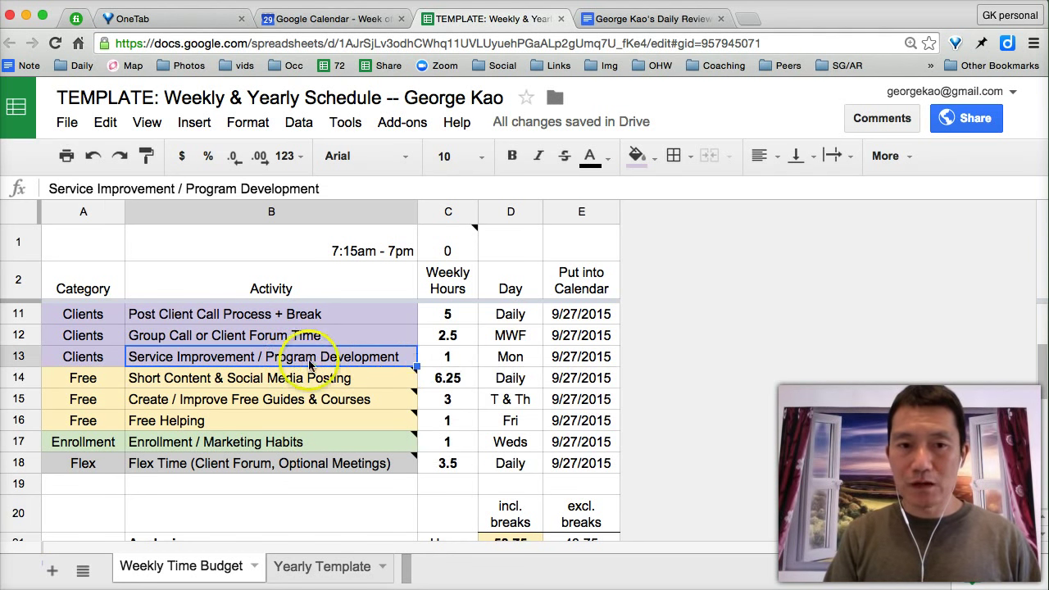
{"action": "left_click", "coordinate": [449, 383]}
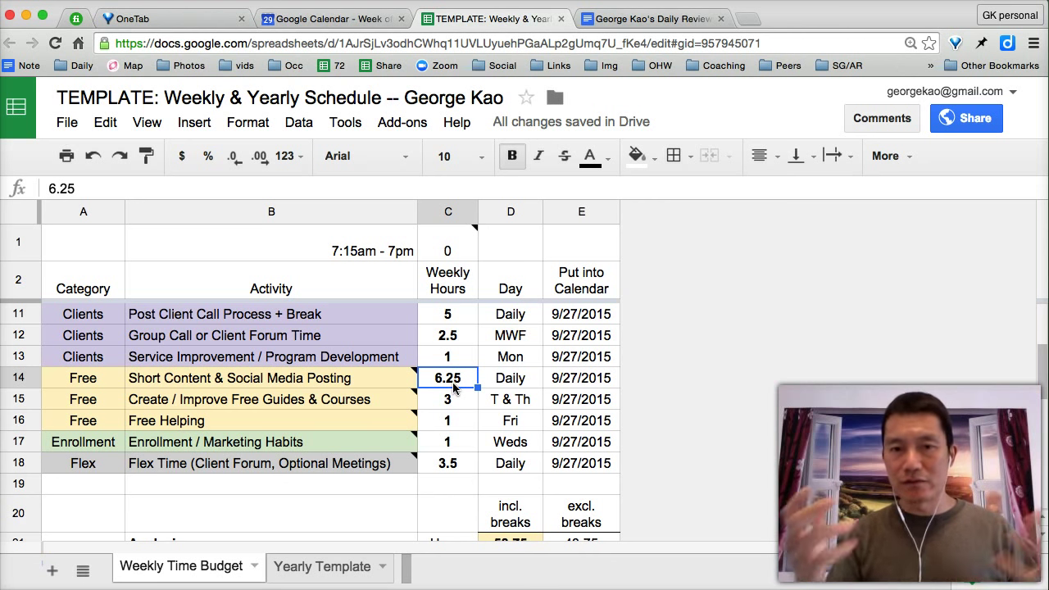
{"action": "left_click", "coordinate": [442, 401]}
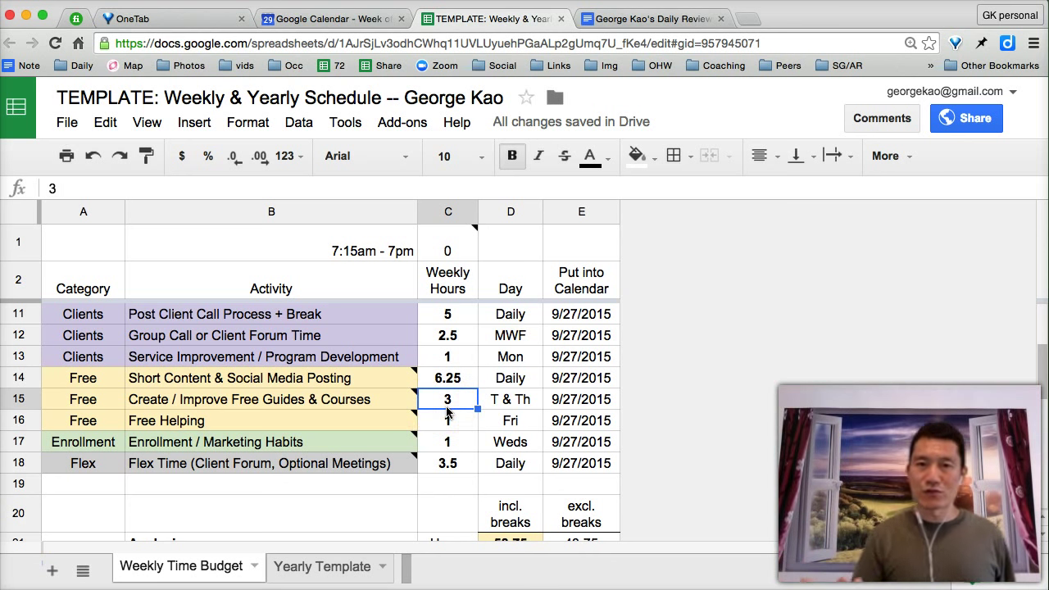
{"action": "left_click", "coordinate": [448, 418]}
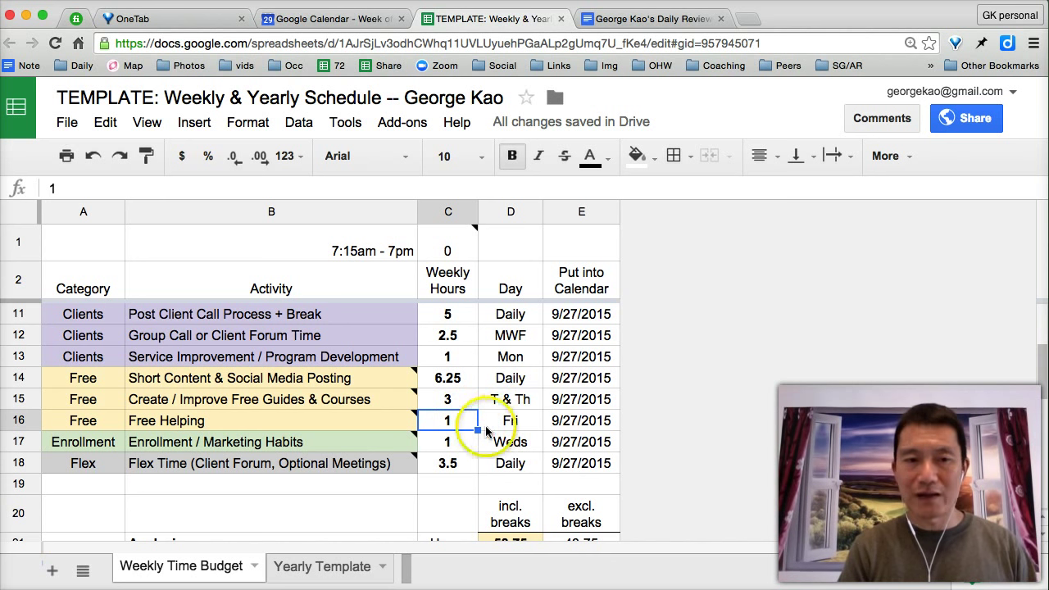
View the Enrollment / Marketing Habits note and check the weekly hours for Free Helping and Flex Time.
{"action": "left_click", "coordinate": [451, 448]}
{"action": "mouse_move", "coordinate": [398, 444]}
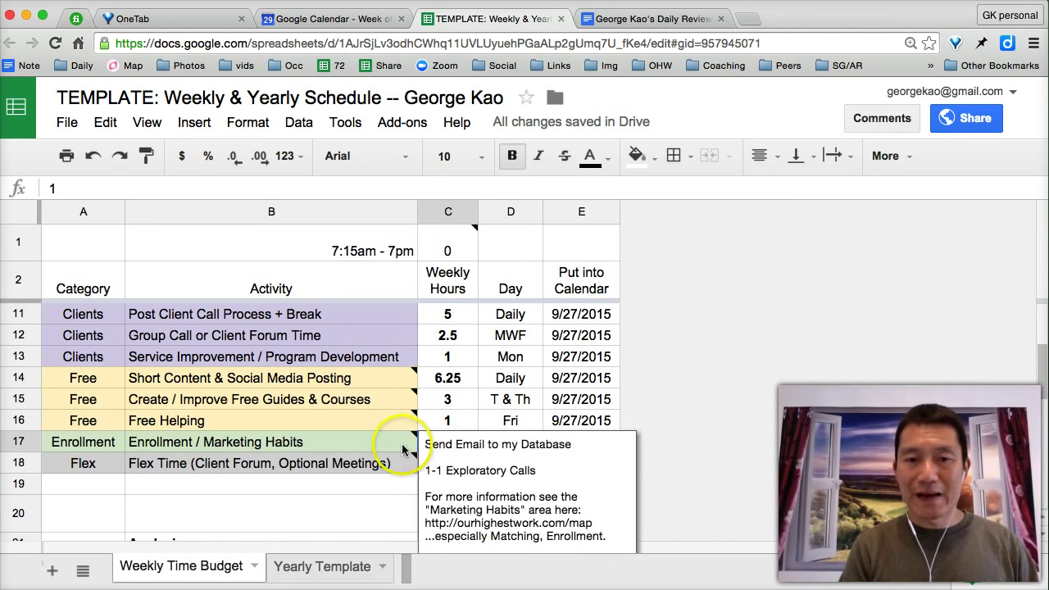
{"action": "left_click", "coordinate": [457, 461]}
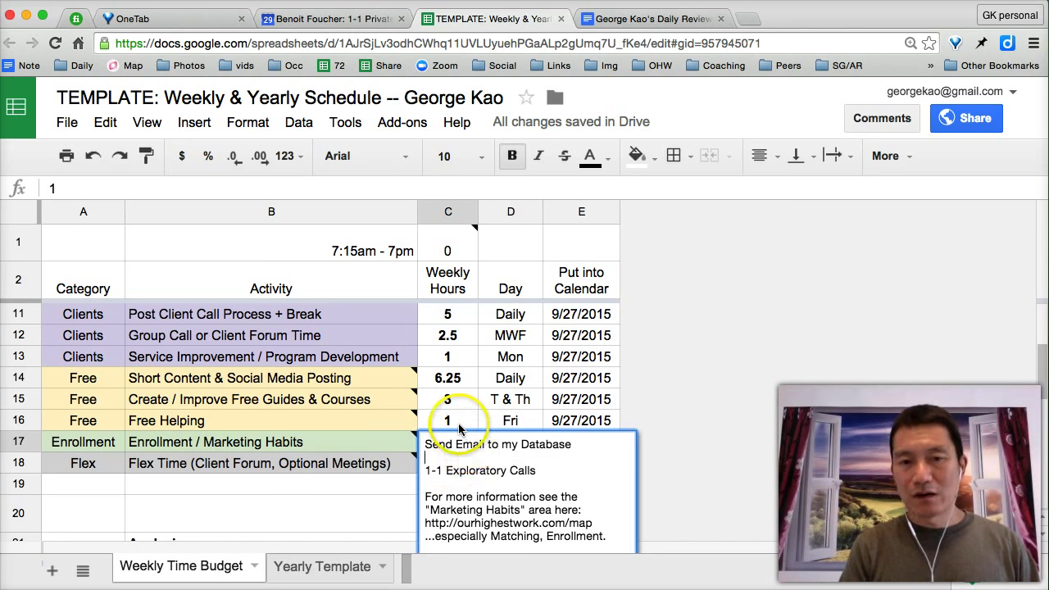
{"action": "left_click", "coordinate": [458, 422]}
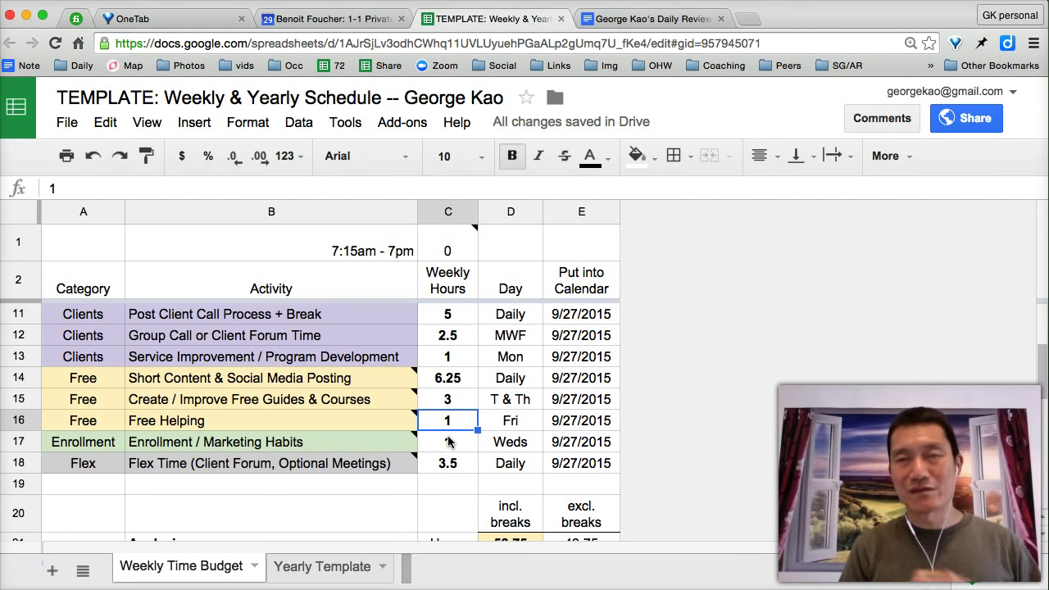
{"action": "left_click", "coordinate": [448, 464]}
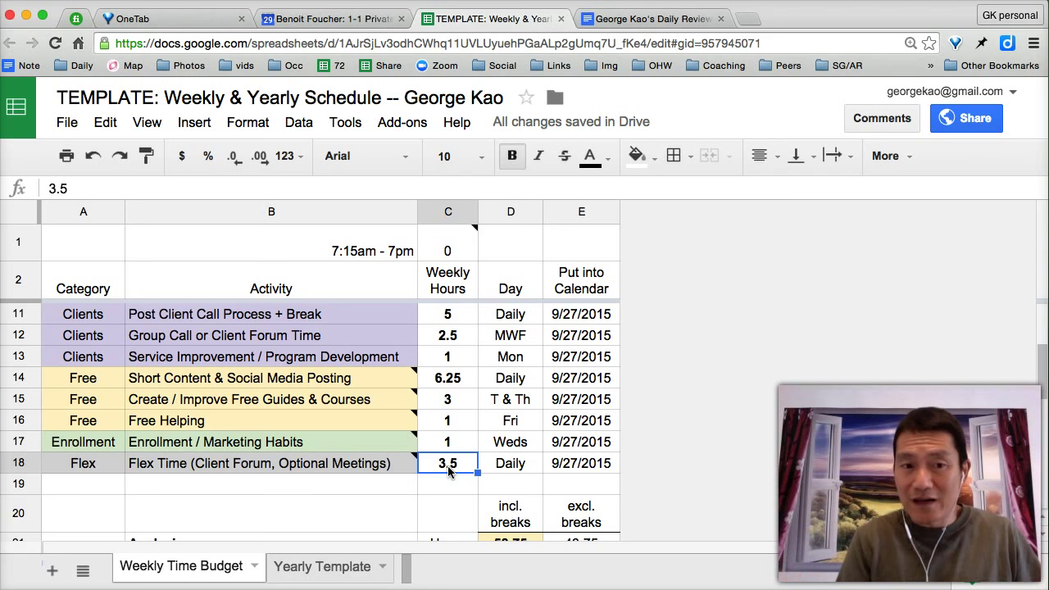
Inspect the Client Time hours formula in C22 of the Analysis section and trace the client activity cells it sums.
{"action": "scroll", "coordinate": [448, 471], "scroll_direction": "down", "scroll_amount": 1}
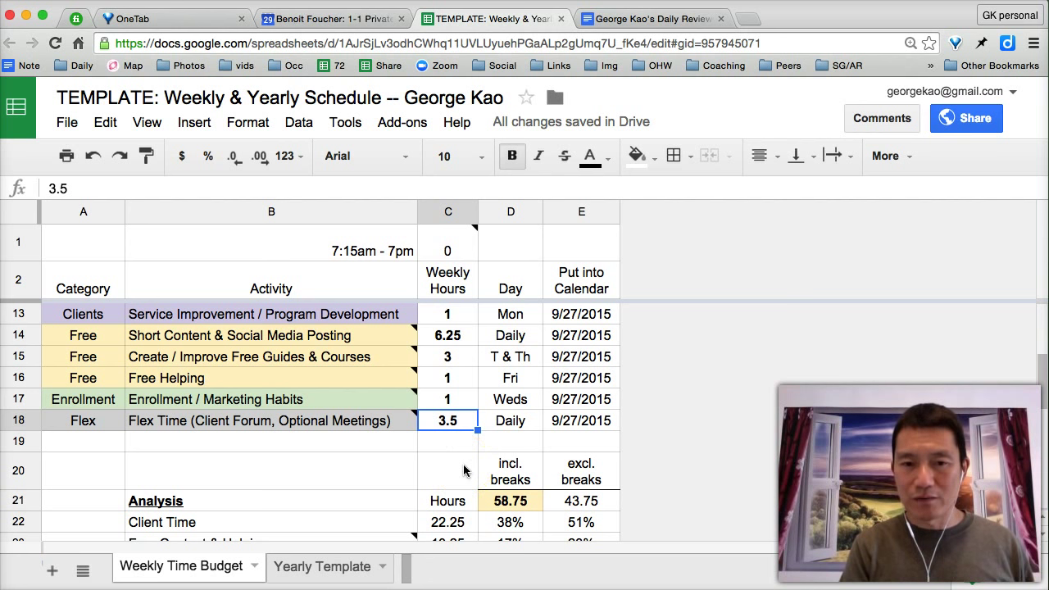
{"action": "scroll", "coordinate": [463, 471], "scroll_direction": "down", "scroll_amount": 2}
{"action": "left_click", "coordinate": [448, 416]}
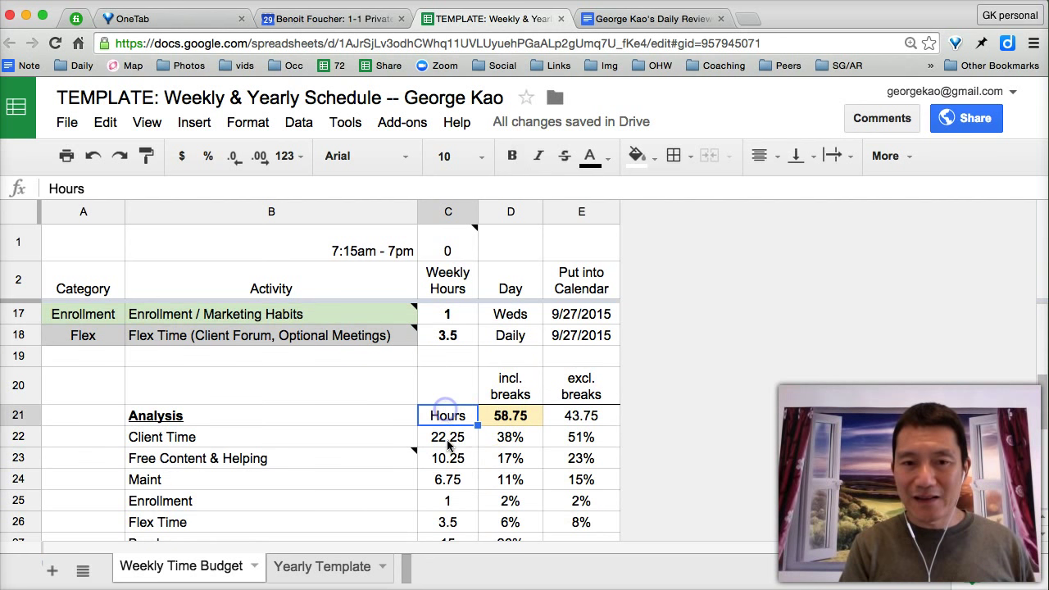
{"action": "left_click", "coordinate": [447, 437]}
{"action": "left_click", "coordinate": [447, 464]}
{"action": "left_click", "coordinate": [448, 437]}
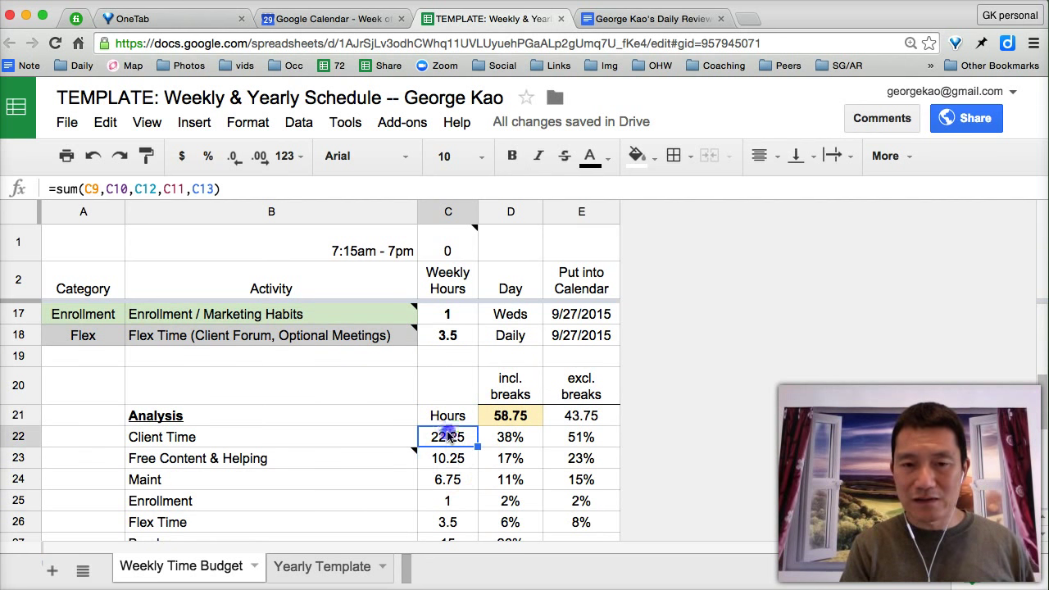
{"action": "double_click", "coordinate": [449, 438]}
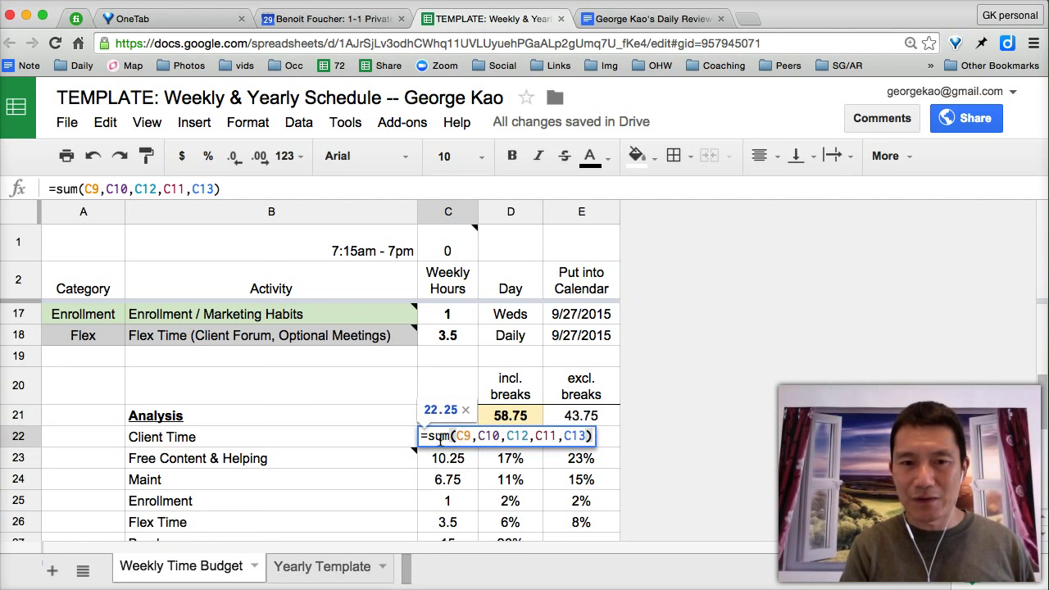
{"action": "left_click", "coordinate": [459, 446]}
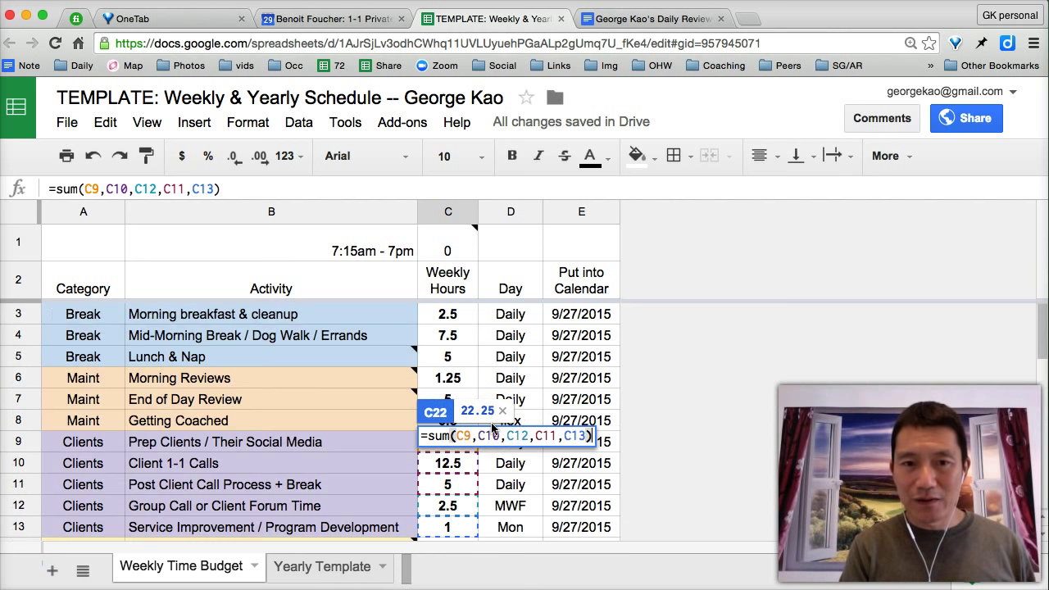
{"action": "scroll", "coordinate": [434, 417], "scroll_direction": "up", "scroll_amount": 5}
{"action": "scroll", "coordinate": [420, 396], "scroll_direction": "down", "scroll_amount": 1}
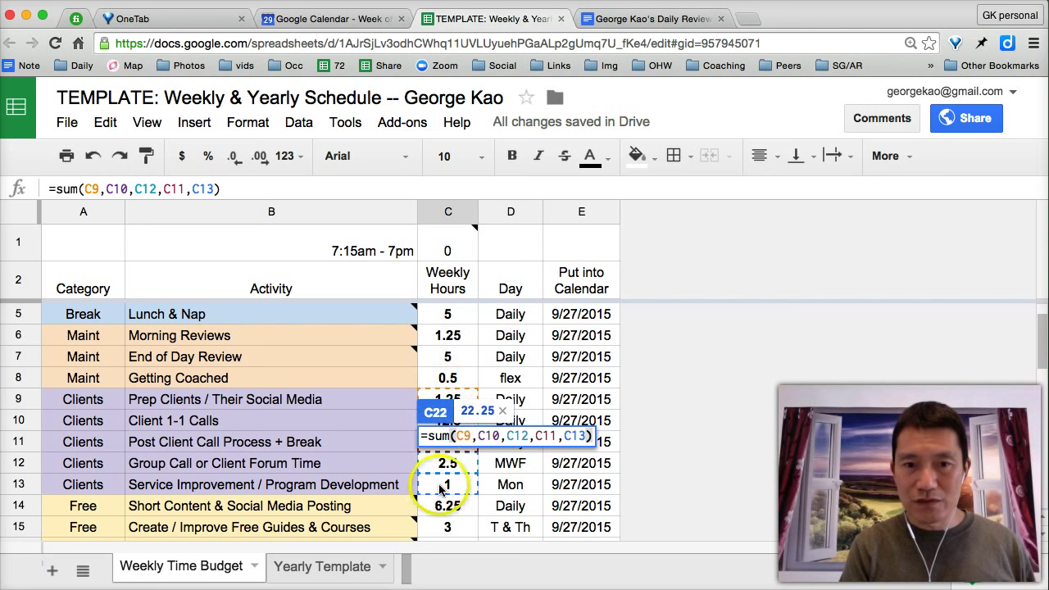
{"action": "scroll", "coordinate": [457, 489], "scroll_direction": "down", "scroll_amount": 5}
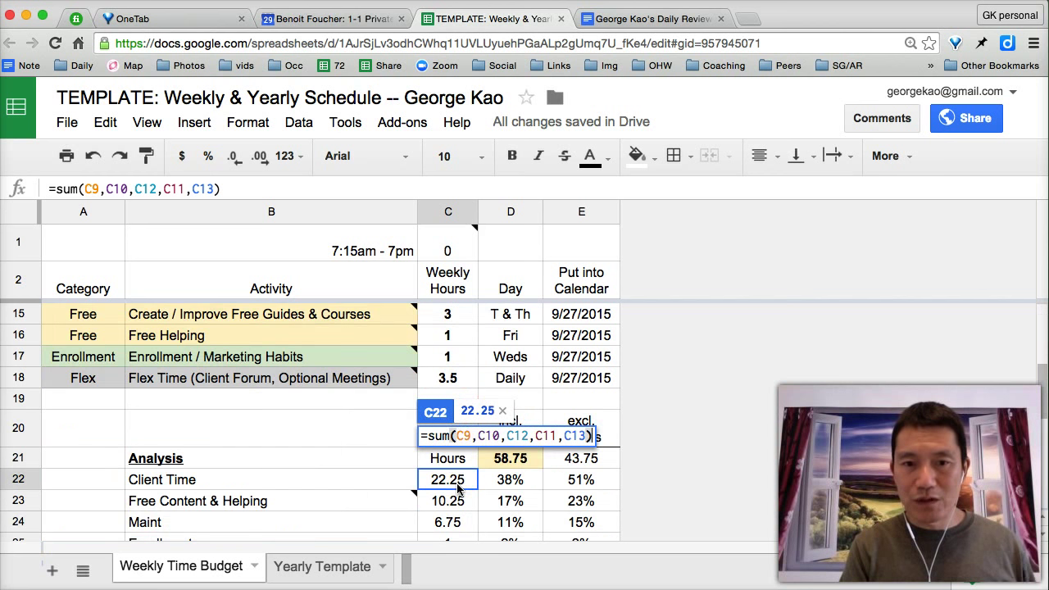
{"action": "key", "text": "Return"}
Inspect the Free Content & Helping hours formula in C23 and trace the activity cells it sums, leaving it as is.
{"action": "key", "text": "Return"}
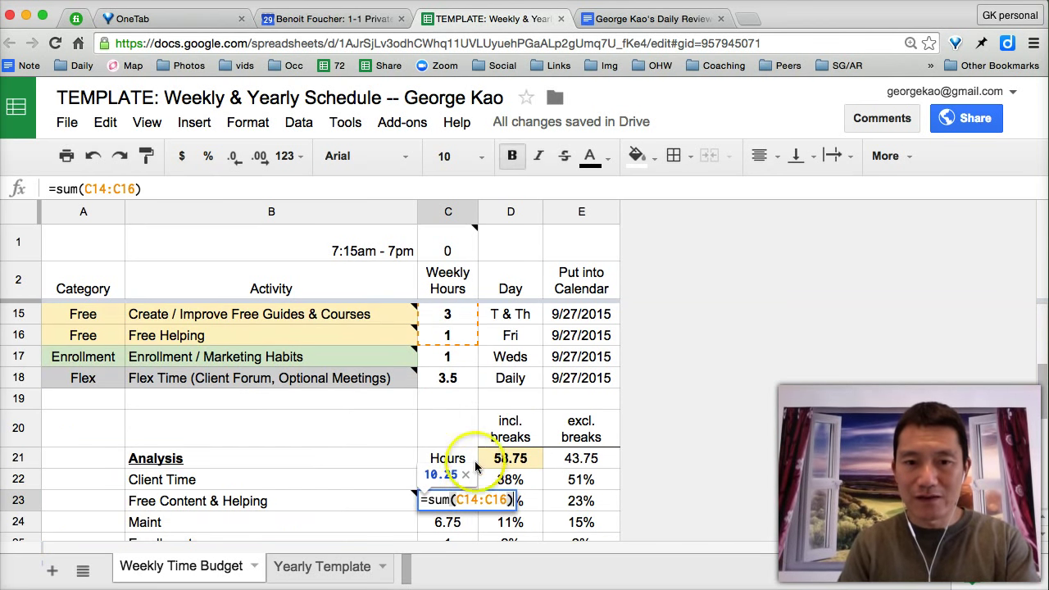
{"action": "scroll", "coordinate": [449, 444], "scroll_direction": "up", "scroll_amount": 4}
{"action": "scroll", "coordinate": [449, 439], "scroll_direction": "down", "scroll_amount": 5}
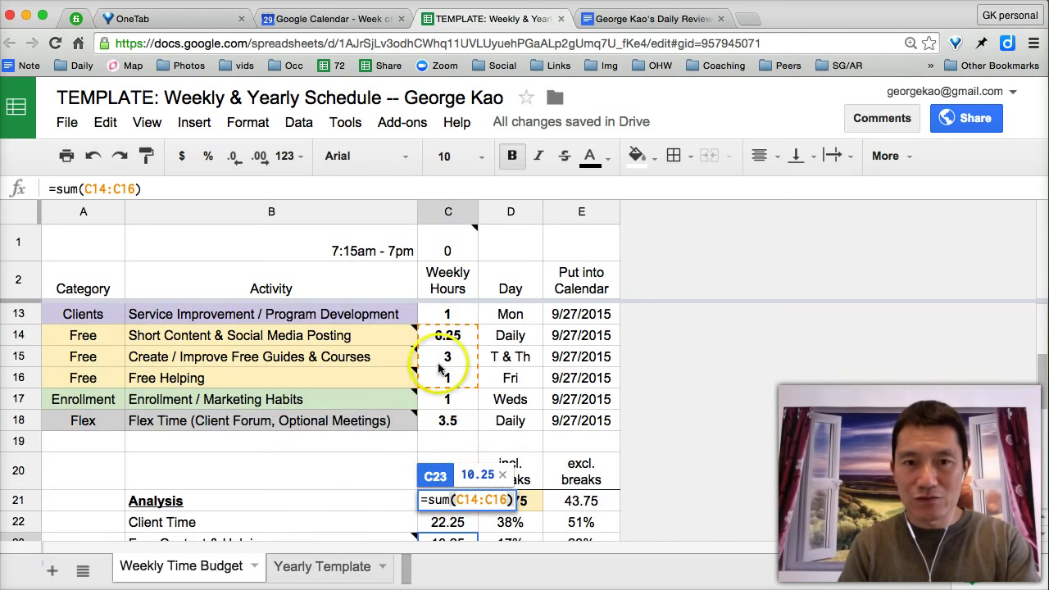
{"action": "scroll", "coordinate": [440, 370], "scroll_direction": "down", "scroll_amount": 1}
{"action": "key", "text": "Return"}
Step through the Analysis hours for Maint, Enrollment, Flex Time and Breaks, down to C27.
{"action": "key", "text": "Up"}
{"action": "key", "text": "Up"}
{"action": "key", "text": "Down"}
{"action": "key", "text": "Down"}
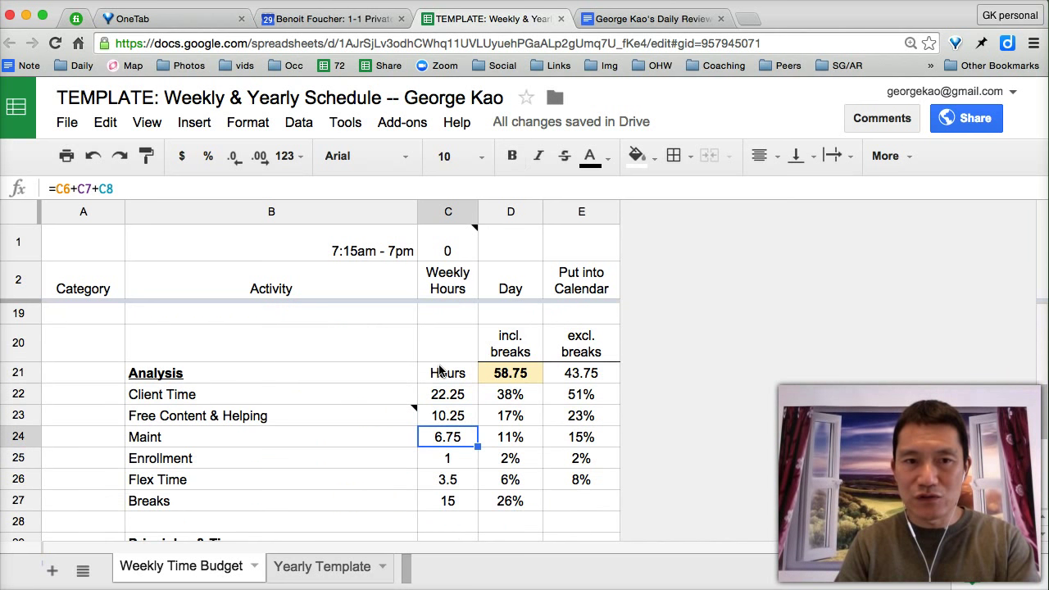
{"action": "key", "text": "Down"}
{"action": "key", "text": "Down"}
{"action": "key", "text": "Down"}
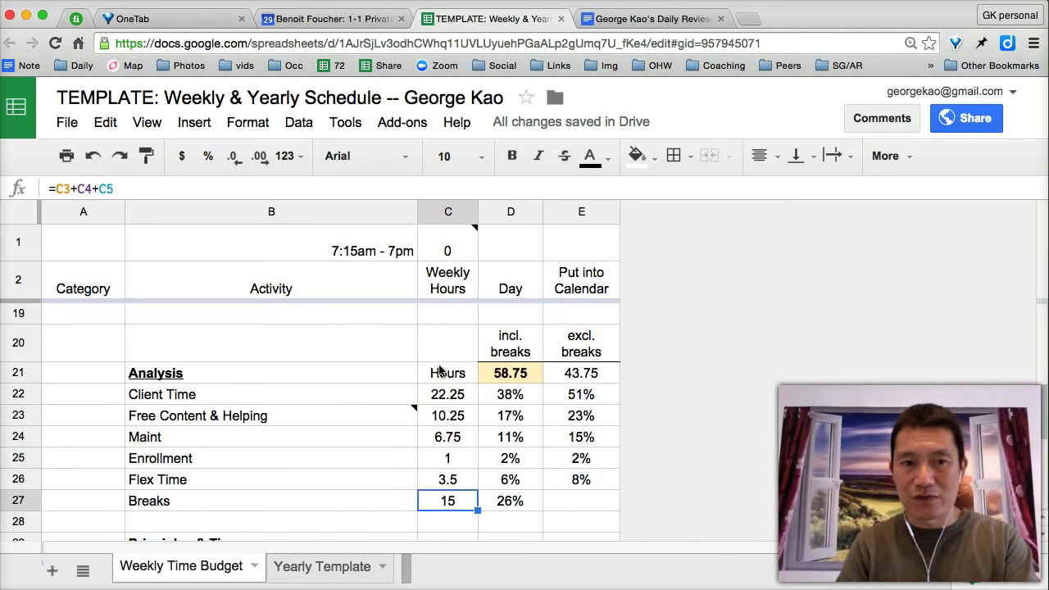
Examine the Client Time percentage including breaks in D22 together with its source hours in C22 and the total in D21.
{"action": "key", "text": "Up"}
{"action": "key", "text": "Up"}
{"action": "key", "text": "Up"}
{"action": "key", "text": "Right"}
{"action": "key", "text": "Up"}
{"action": "key", "text": "Up"}
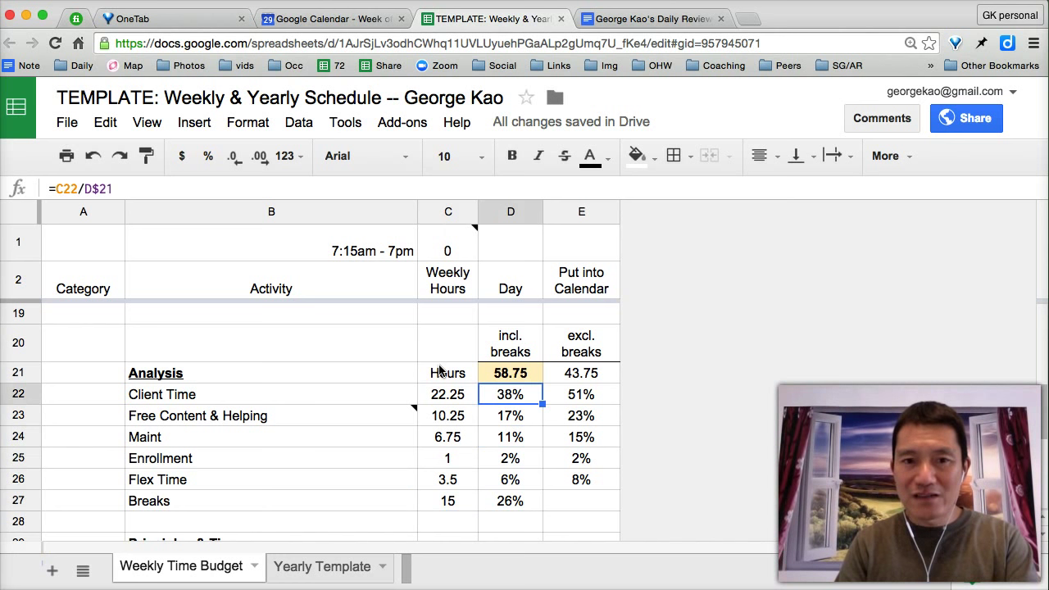
{"action": "key", "text": "Return"}
{"action": "key", "text": "Return"}
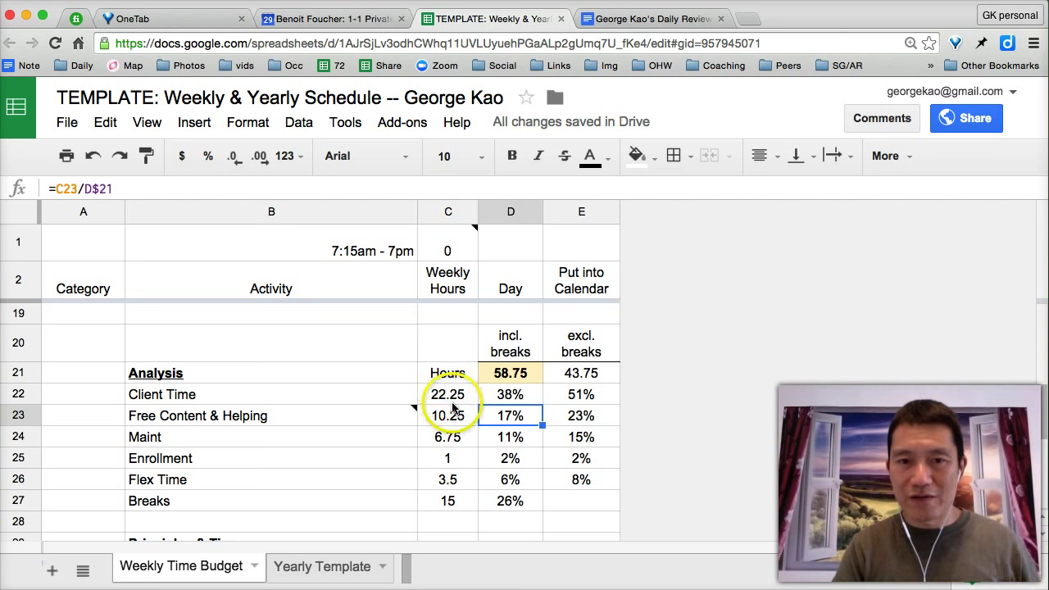
{"action": "left_click", "coordinate": [447, 396]}
{"action": "left_click", "coordinate": [508, 378]}
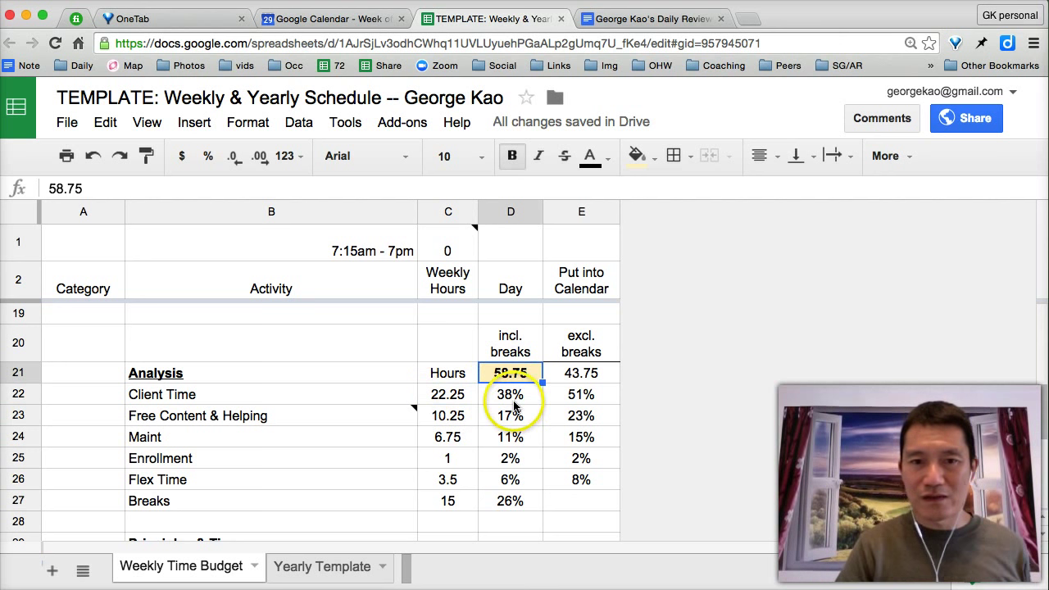
{"action": "left_click", "coordinate": [511, 401]}
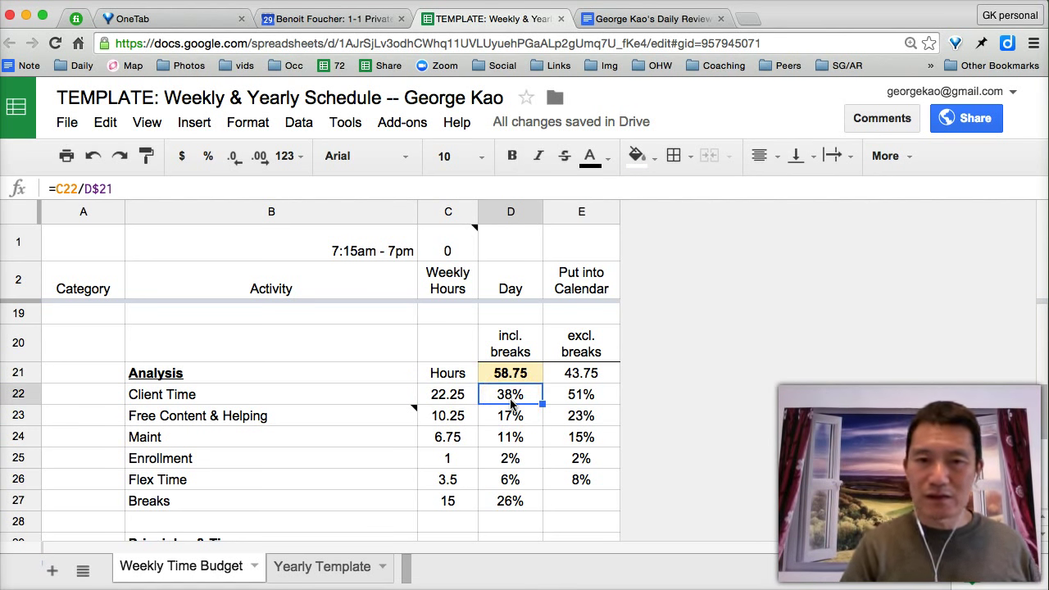
Inspect the formula for hours excluding breaks in E21, trace the break cells C3 to C5, and check the percentages in E22 and E23.
{"action": "left_click", "coordinate": [584, 377]}
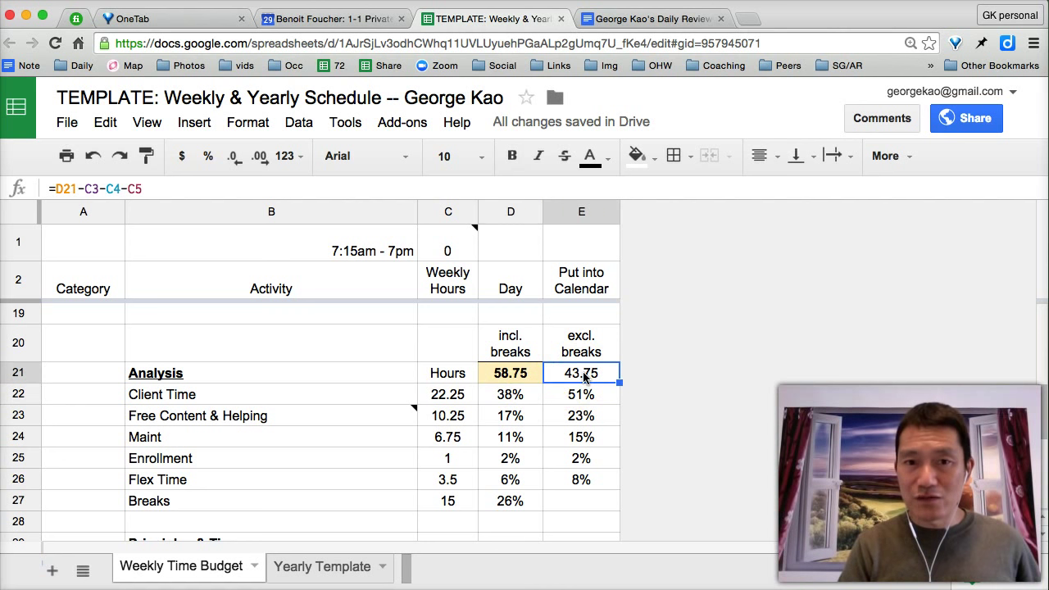
{"action": "double_click", "coordinate": [584, 377]}
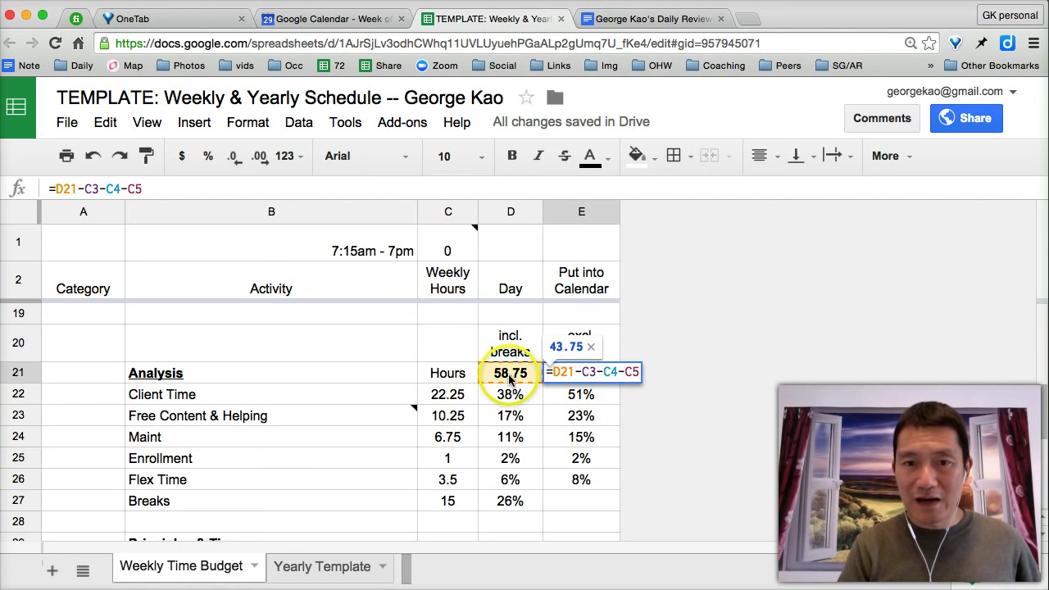
{"action": "scroll", "coordinate": [510, 378], "scroll_direction": "up", "scroll_amount": 5}
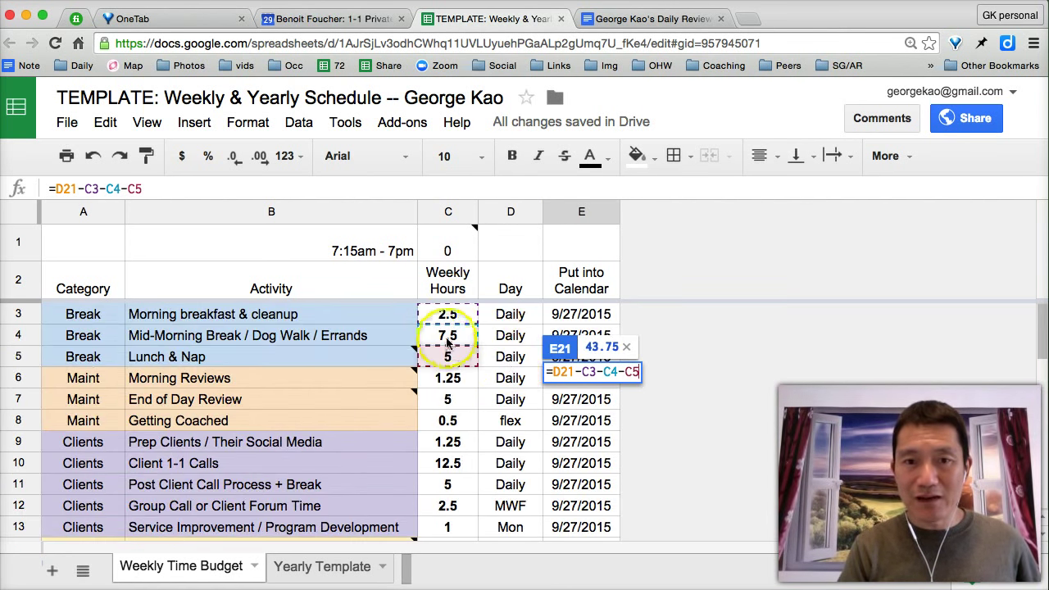
{"action": "scroll", "coordinate": [503, 410], "scroll_direction": "down", "scroll_amount": 5}
{"action": "key", "text": "Escape"}
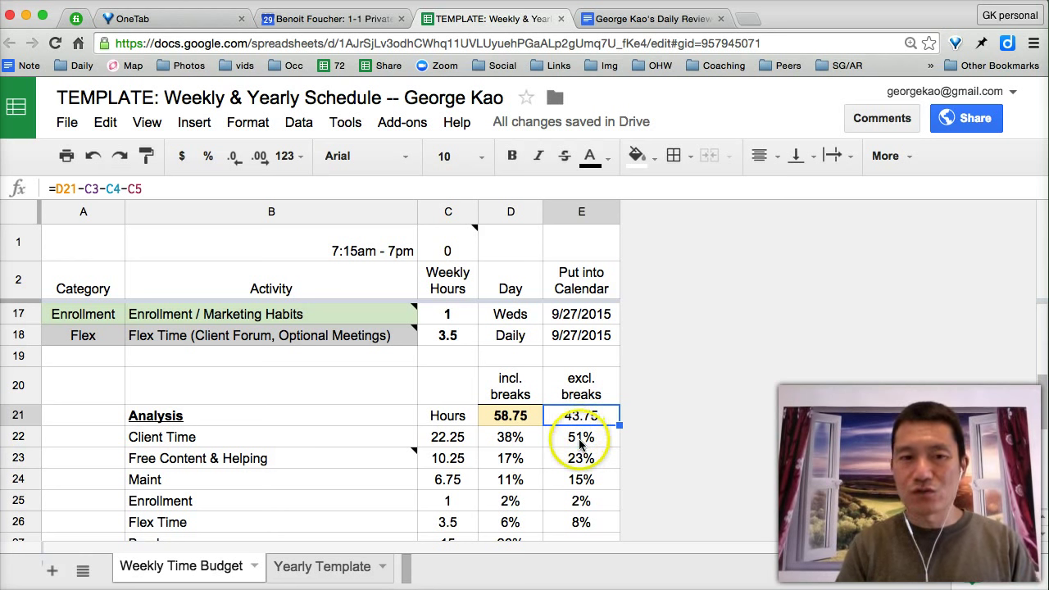
{"action": "left_click", "coordinate": [580, 443]}
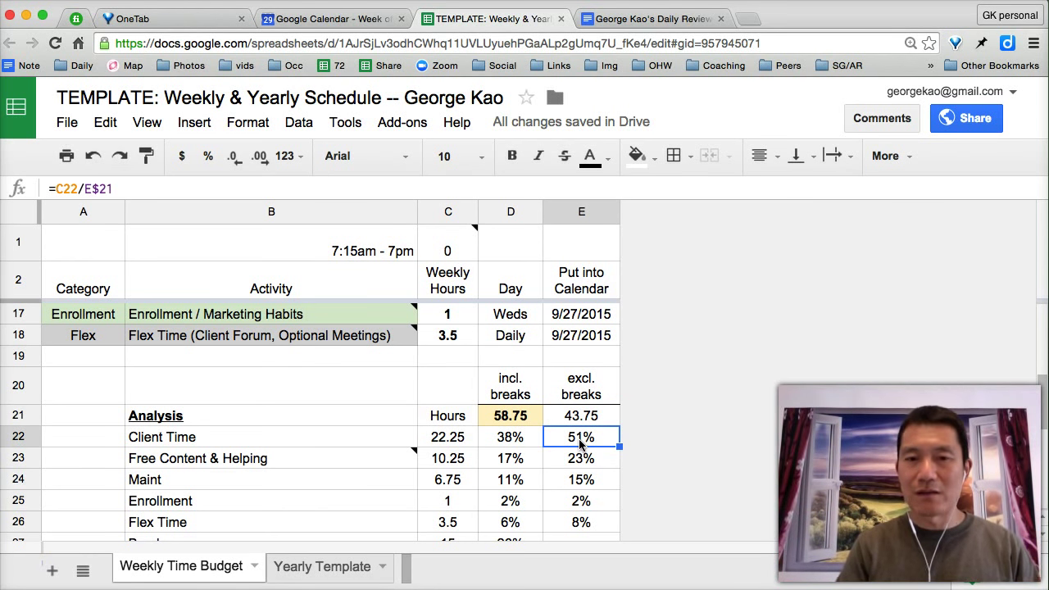
{"action": "left_click", "coordinate": [586, 461]}
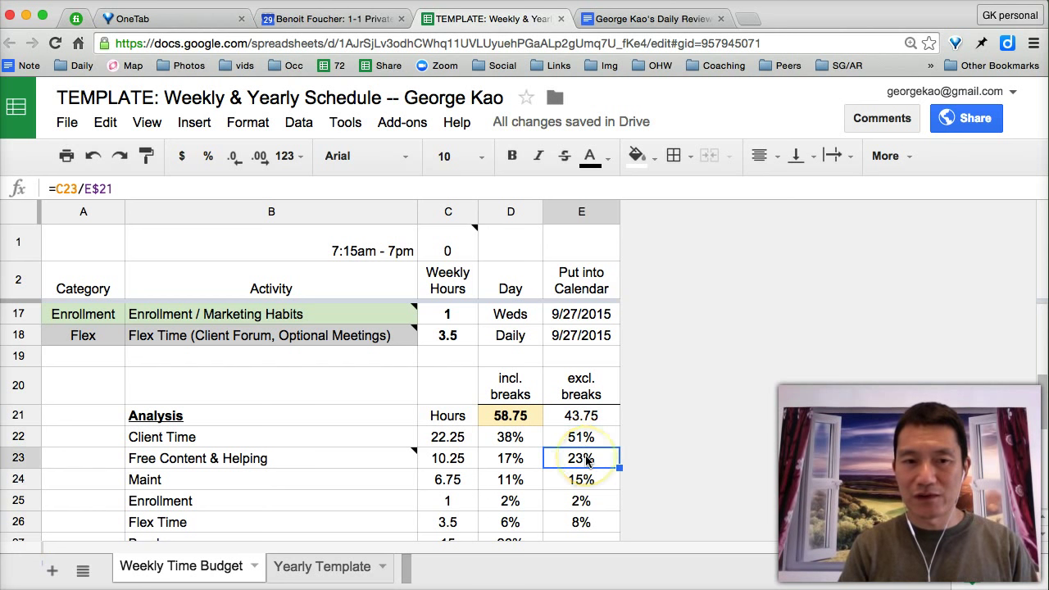
Read the Principles & Tips entries in B30 on Big Rocks and B31 on using multiple Google calendars, leaving their text as is.
{"action": "scroll", "coordinate": [585, 461], "scroll_direction": "down", "scroll_amount": 3}
{"action": "scroll", "coordinate": [586, 461], "scroll_direction": "up", "scroll_amount": 1}
{"action": "scroll", "coordinate": [187, 445], "scroll_direction": "down", "scroll_amount": 3}
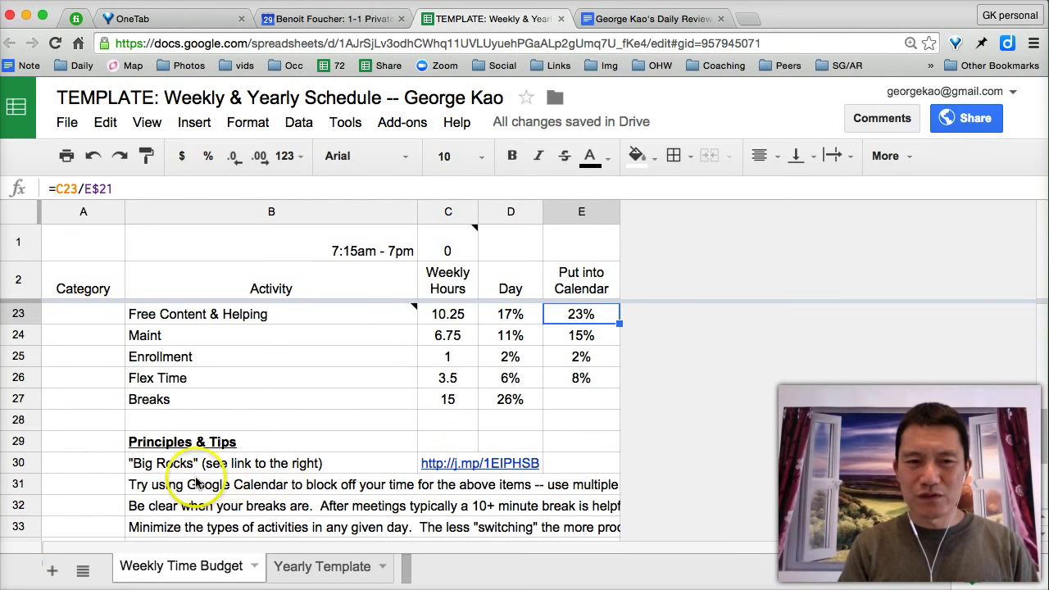
{"action": "left_click", "coordinate": [154, 386]}
{"action": "double_click", "coordinate": [154, 388]}
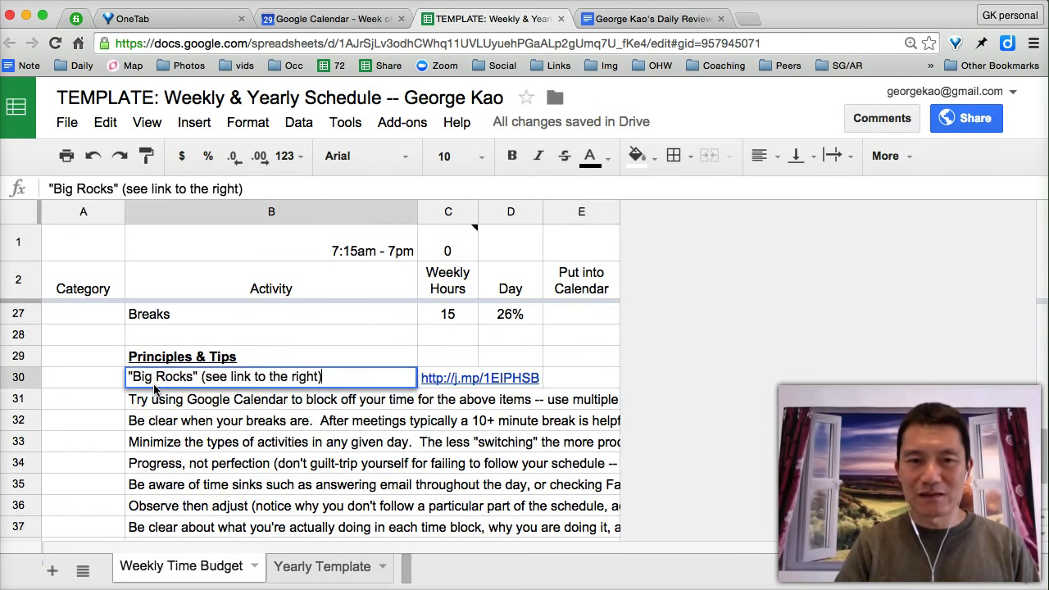
{"action": "key", "text": "Return"}
{"action": "double_click", "coordinate": [130, 397]}
{"action": "double_click", "coordinate": [143, 401]}
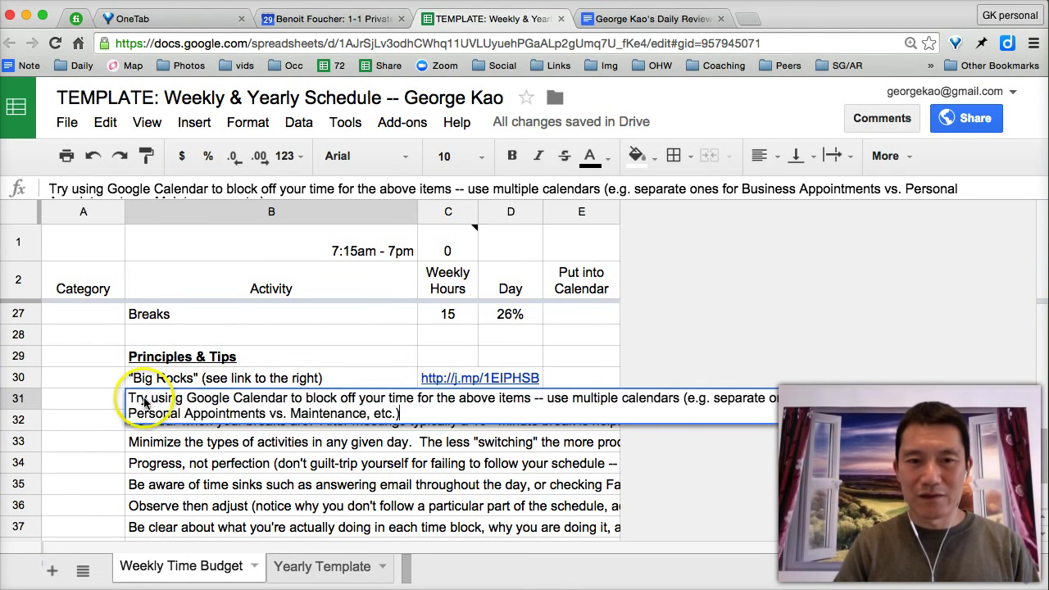
{"action": "key", "text": "Return"}
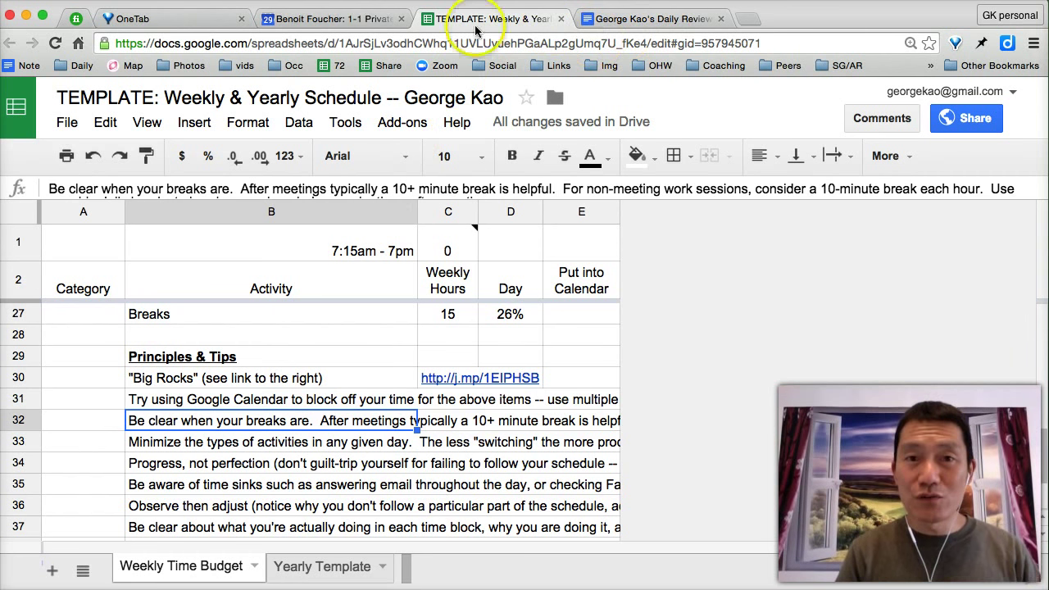
Switch to Google Calendar, dismiss the event notification and look over the blocks in the week of Jan 4–10, 2016.
{"action": "left_click", "coordinate": [315, 19]}
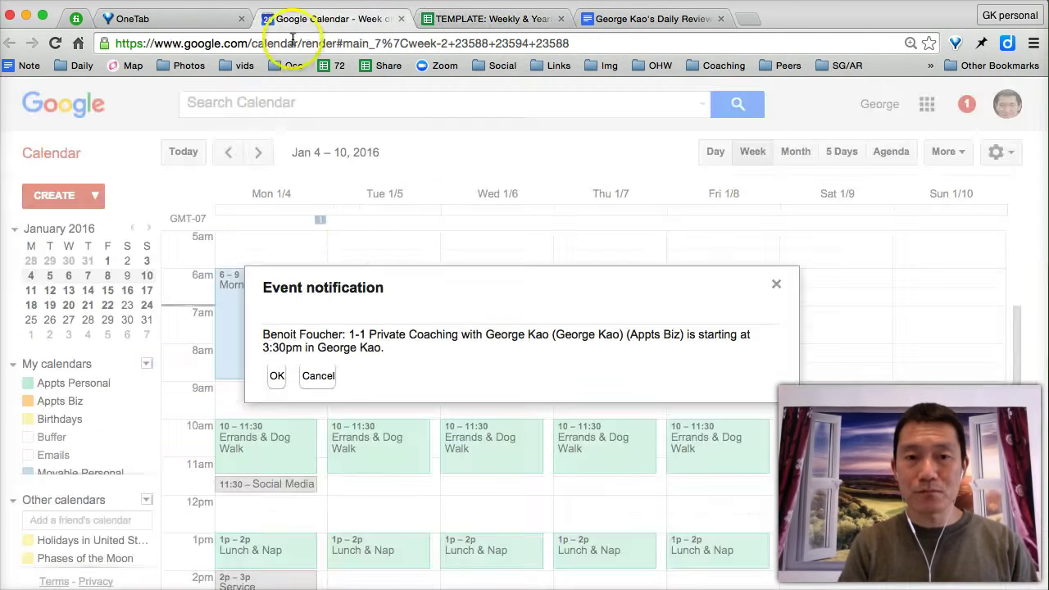
{"action": "left_click", "coordinate": [277, 376]}
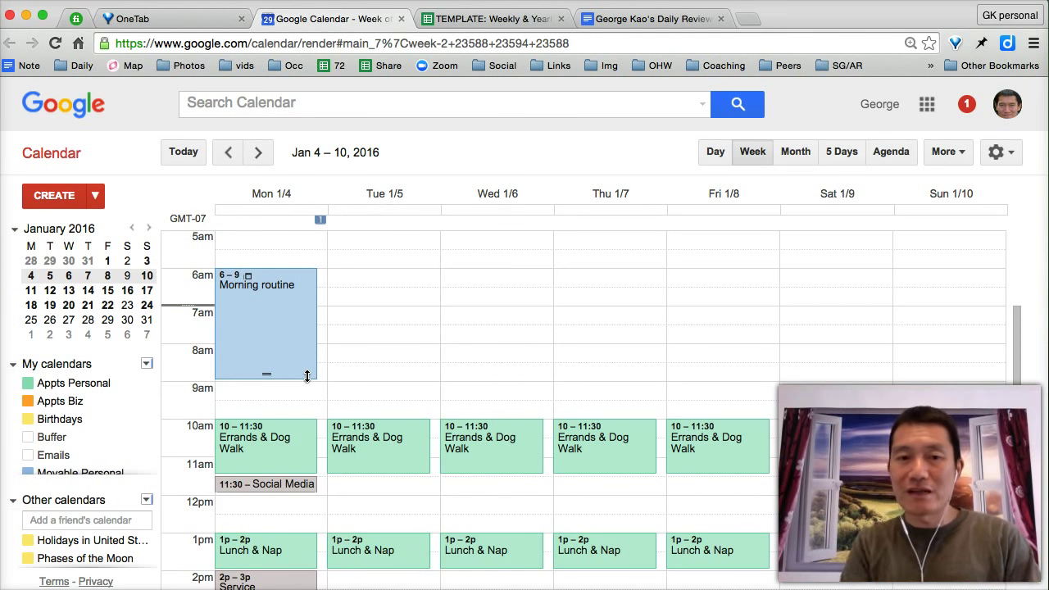
{"action": "scroll", "coordinate": [307, 376], "scroll_direction": "up", "scroll_amount": 1}
{"action": "scroll", "coordinate": [307, 376], "scroll_direction": "down", "scroll_amount": 1}
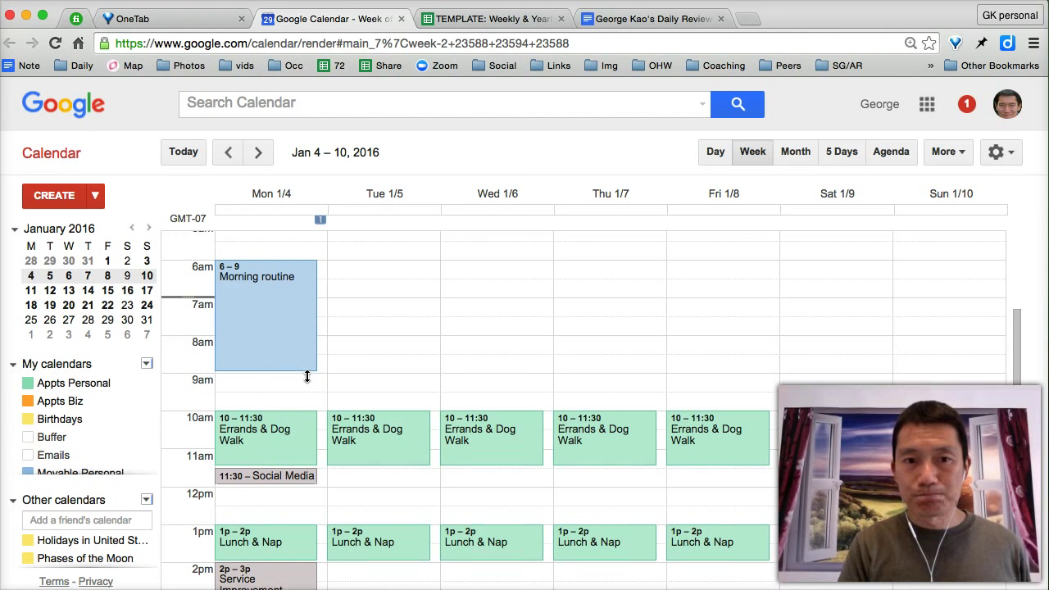
{"action": "scroll", "coordinate": [307, 375], "scroll_direction": "up", "scroll_amount": 1}
{"action": "left_click", "coordinate": [294, 366]}
{"action": "scroll", "coordinate": [276, 329], "scroll_direction": "down", "scroll_amount": 6}
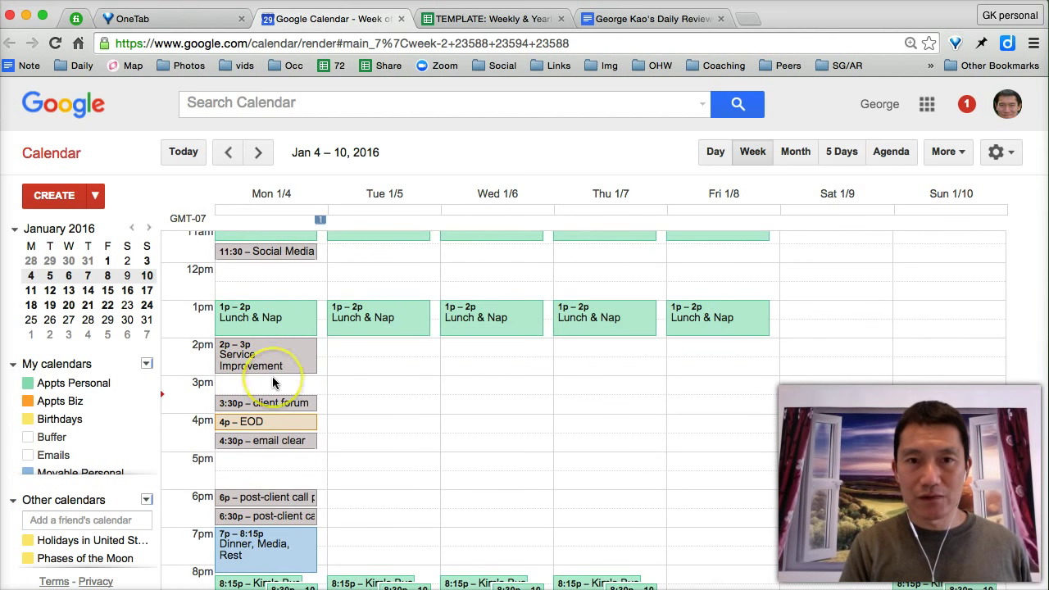
{"action": "scroll", "coordinate": [276, 382], "scroll_direction": "down", "scroll_amount": 3}
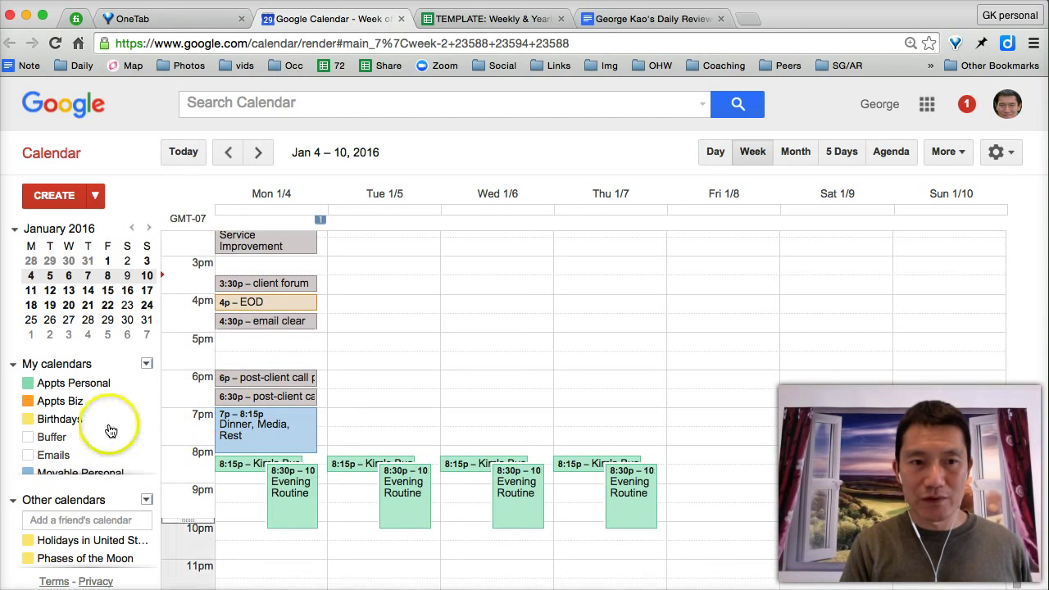
Refresh the Movable Personal, Appts Biz and Appts Personal calendars by turning each one off and on again, leaving Emails hidden.
{"action": "left_click", "coordinate": [63, 473]}
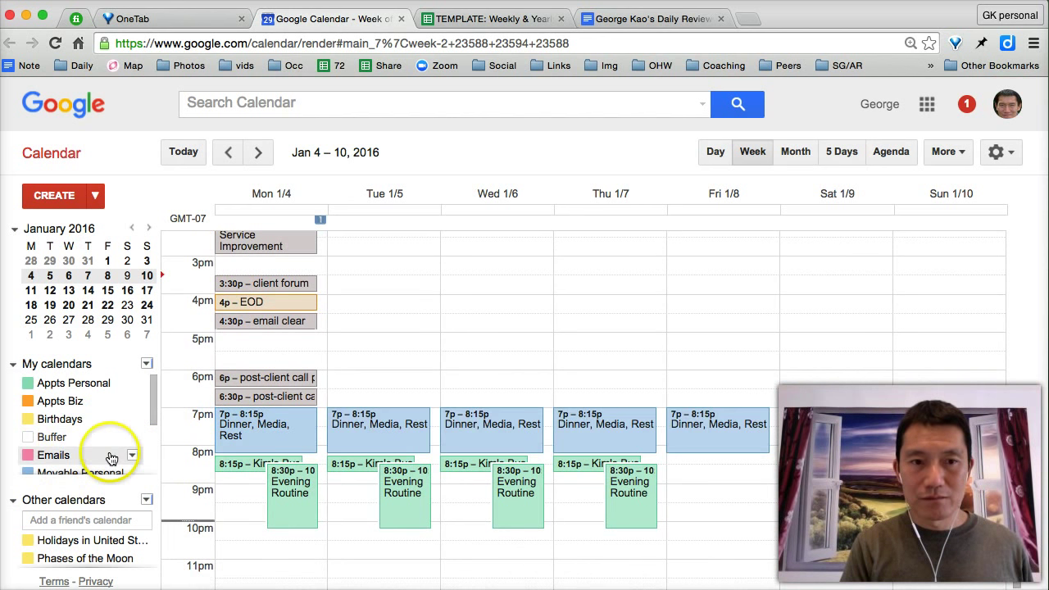
{"action": "left_click", "coordinate": [72, 402]}
{"action": "left_click", "coordinate": [72, 401]}
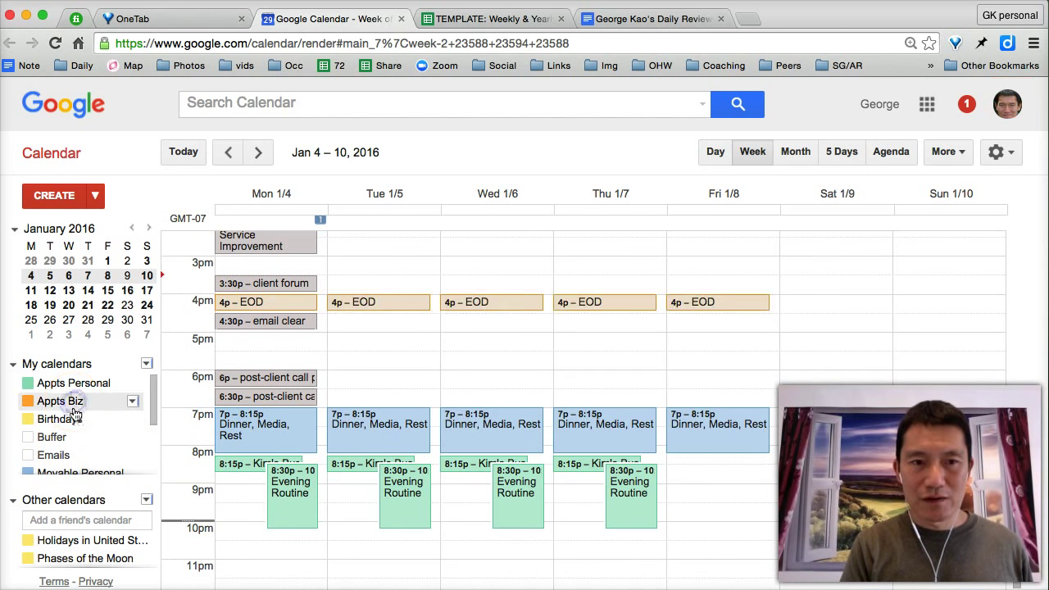
{"action": "left_click", "coordinate": [73, 454]}
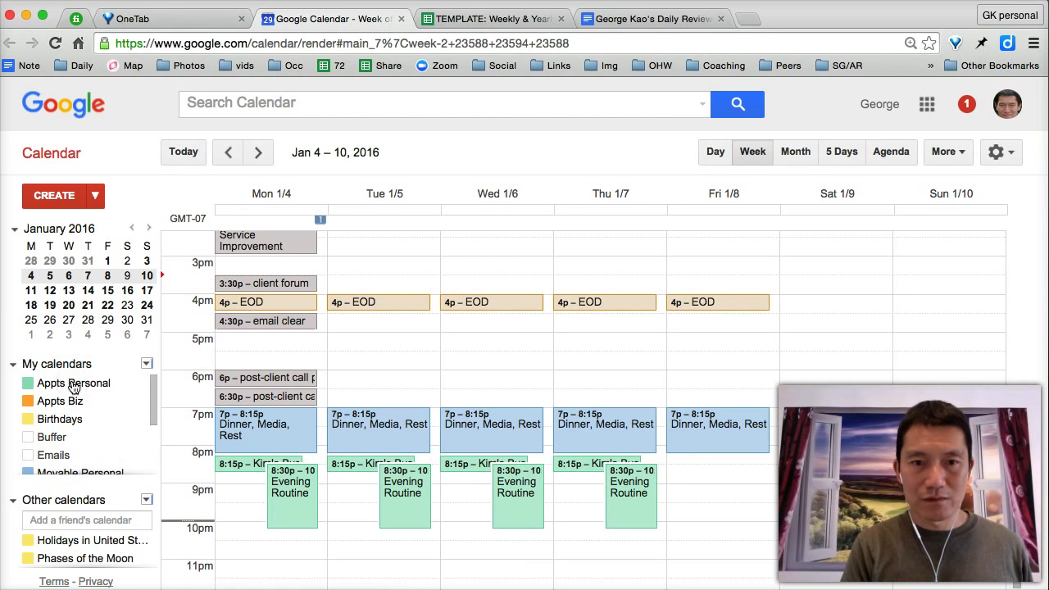
{"action": "left_click", "coordinate": [73, 384]}
{"action": "left_click", "coordinate": [73, 384]}
Turn the Movable Work calendar off and on again and look over the week's blocks from the afternoon back to the morning.
{"action": "scroll", "coordinate": [375, 396], "scroll_direction": "up", "scroll_amount": 5}
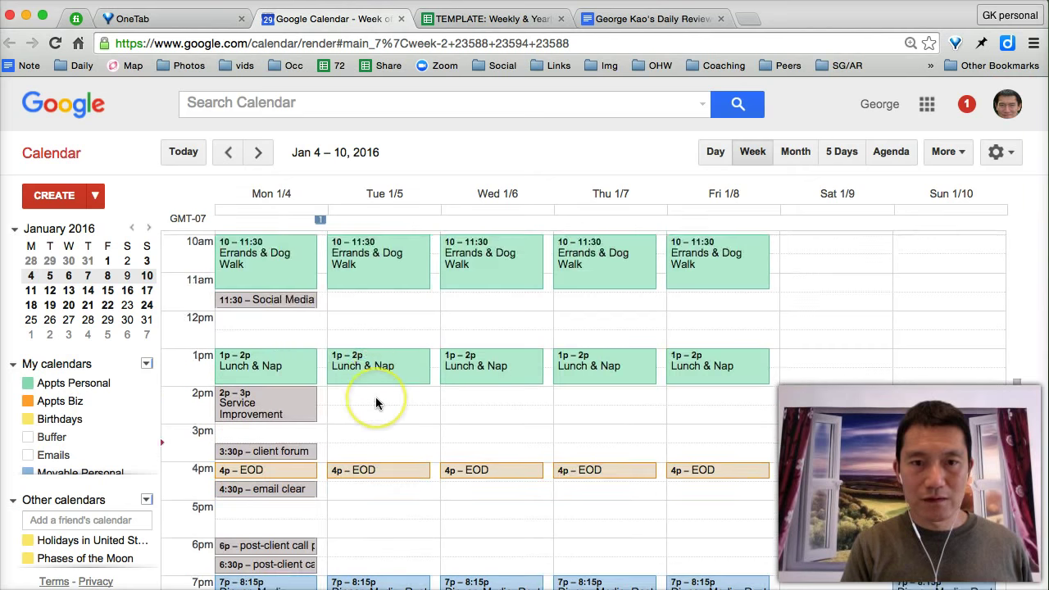
{"action": "scroll", "coordinate": [375, 397], "scroll_direction": "down", "scroll_amount": 2}
{"action": "scroll", "coordinate": [90, 447], "scroll_direction": "down", "scroll_amount": 2}
{"action": "scroll", "coordinate": [94, 436], "scroll_direction": "up", "scroll_amount": 2}
{"action": "scroll", "coordinate": [91, 430], "scroll_direction": "down", "scroll_amount": 3}
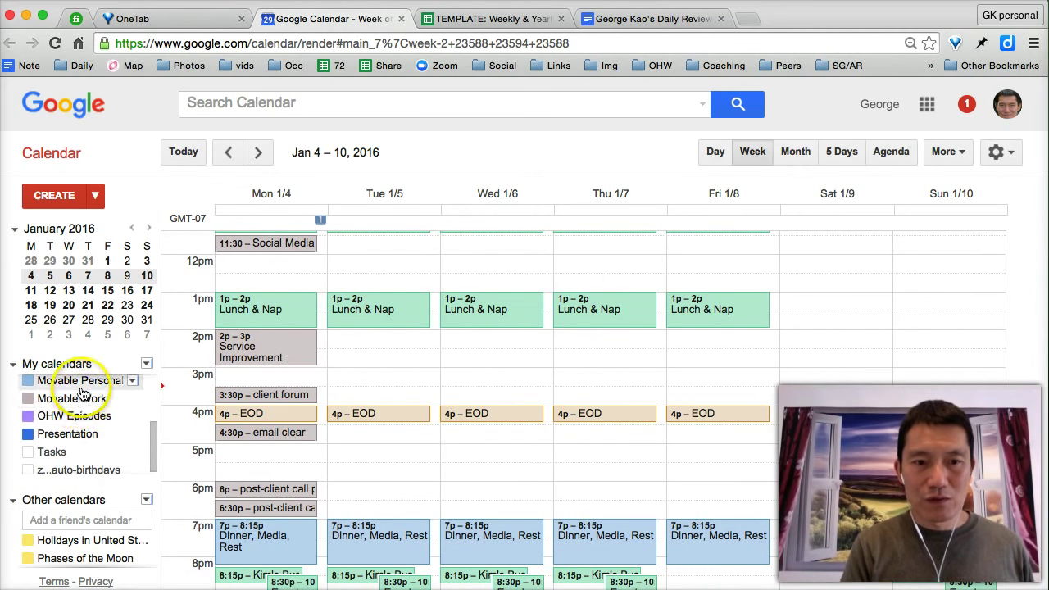
{"action": "left_click", "coordinate": [78, 398]}
{"action": "left_click", "coordinate": [77, 398]}
{"action": "scroll", "coordinate": [467, 409], "scroll_direction": "up", "scroll_amount": 3}
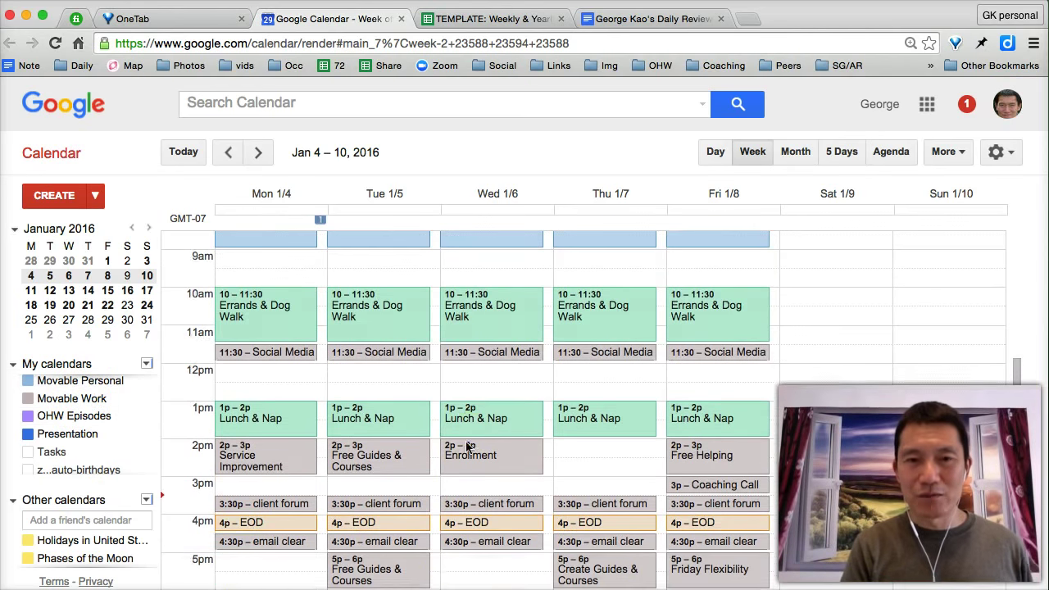
{"action": "scroll", "coordinate": [475, 438], "scroll_direction": "up", "scroll_amount": 4}
{"action": "scroll", "coordinate": [471, 442], "scroll_direction": "down", "scroll_amount": 2}
{"action": "scroll", "coordinate": [410, 442], "scroll_direction": "up", "scroll_amount": 1}
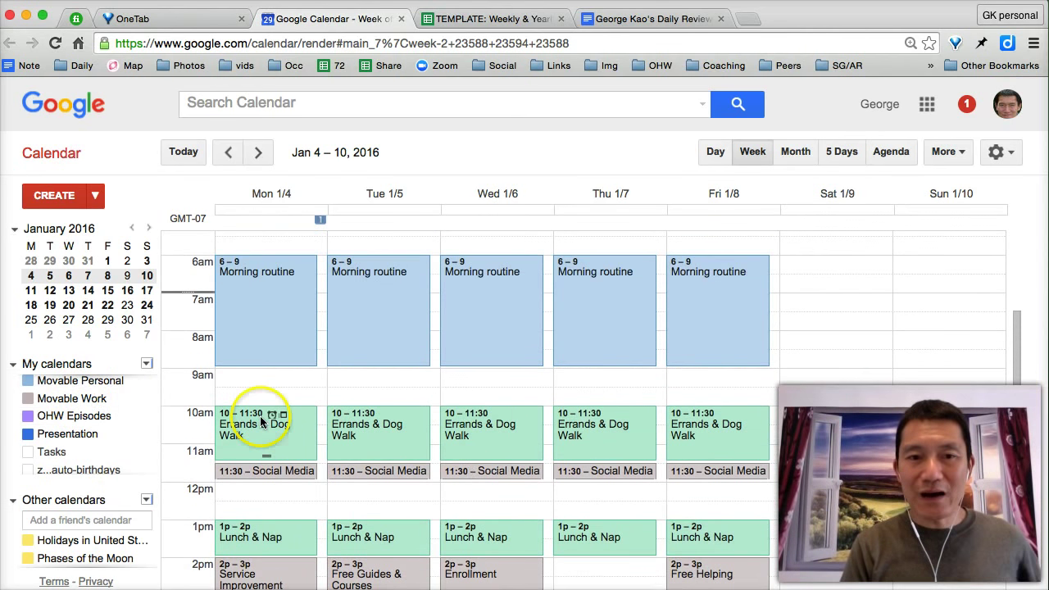
Look through the following January weeks, including Jan 11–17 and Jan 18–24, and return to the week of Jan 4–10, 2016.
{"action": "left_click", "coordinate": [256, 153]}
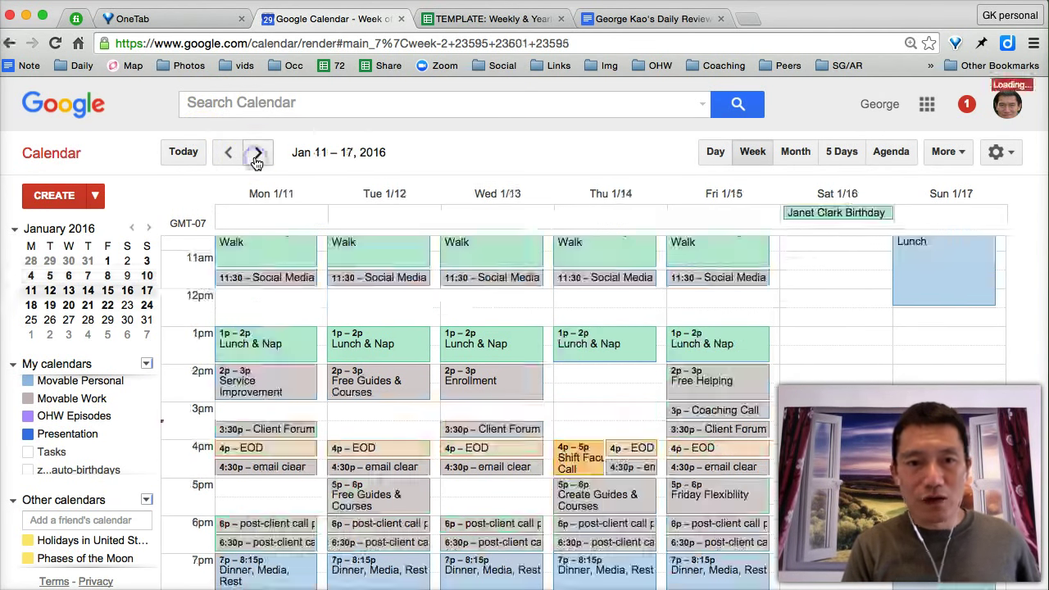
{"action": "left_click", "coordinate": [256, 154]}
{"action": "left_click", "coordinate": [257, 156]}
{"action": "left_click", "coordinate": [229, 157]}
{"action": "left_click", "coordinate": [230, 157]}
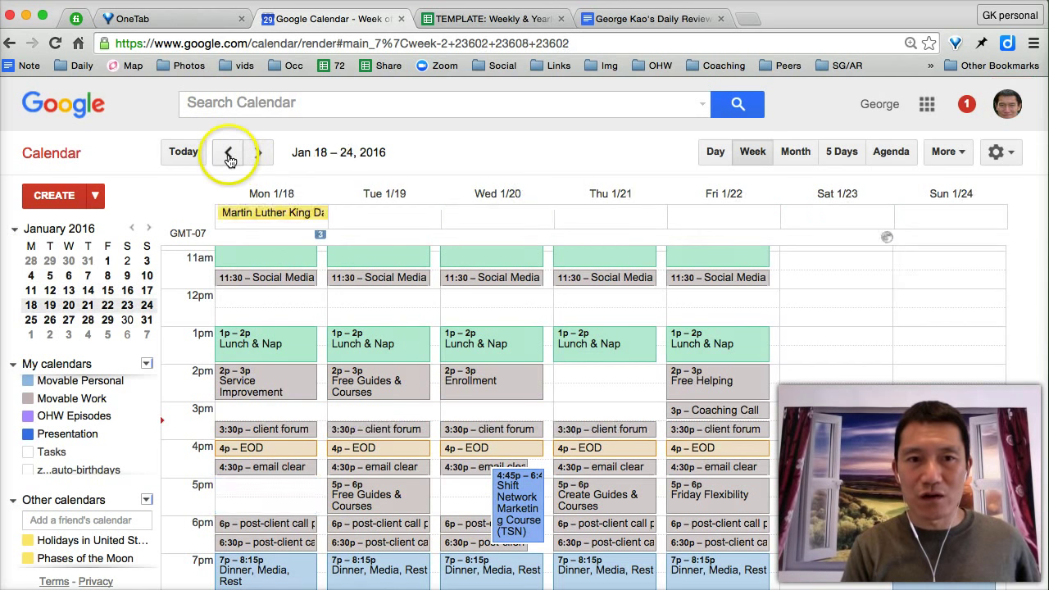
{"action": "left_click", "coordinate": [230, 158]}
Examine the week's recurring blocks and the open gaps between them, from the 6–9 Morning routine to the early evening.
{"action": "scroll", "coordinate": [310, 403], "scroll_direction": "up", "scroll_amount": 3}
{"action": "scroll", "coordinate": [309, 403], "scroll_direction": "up", "scroll_amount": 3}
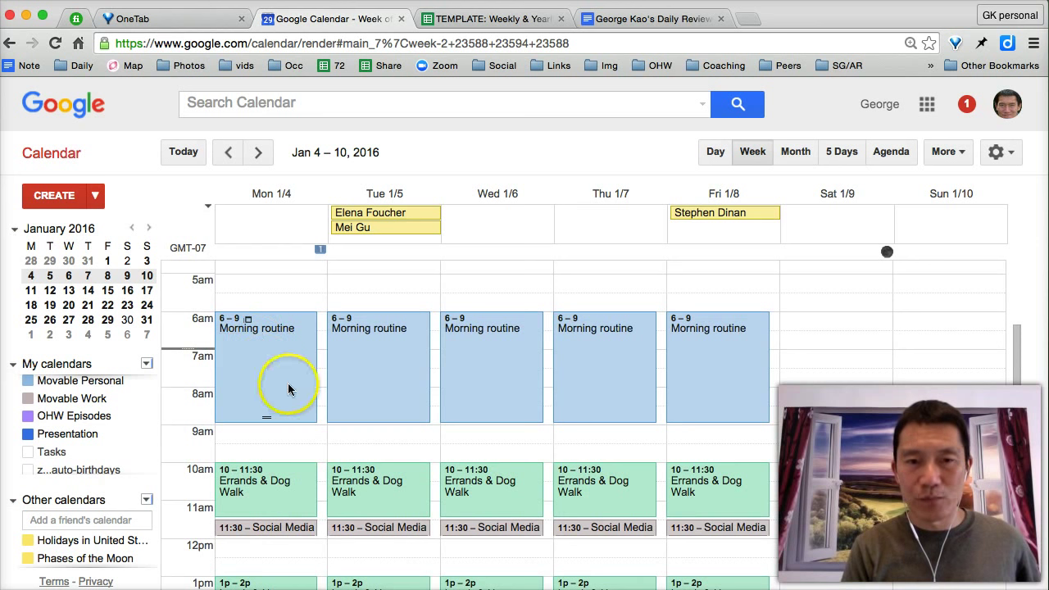
{"action": "scroll", "coordinate": [250, 389], "scroll_direction": "down", "scroll_amount": 3}
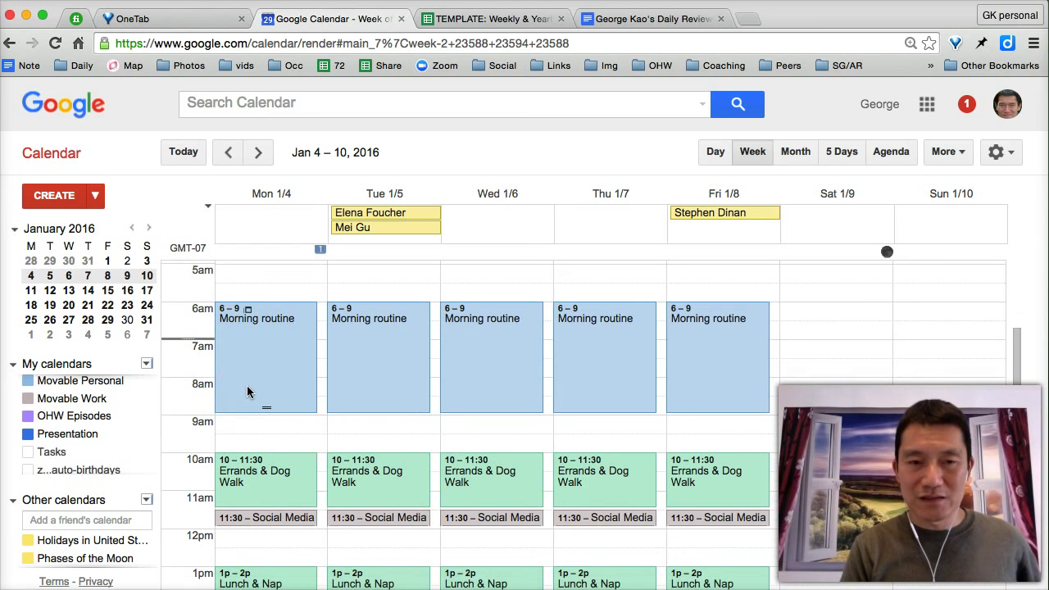
{"action": "scroll", "coordinate": [252, 377], "scroll_direction": "up", "scroll_amount": 3}
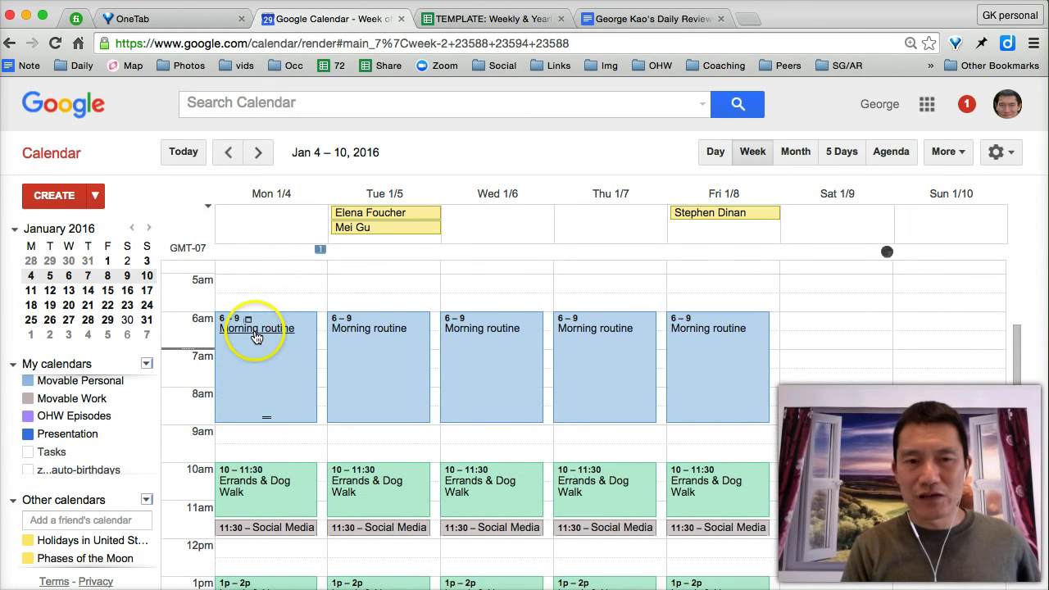
{"action": "scroll", "coordinate": [283, 381], "scroll_direction": "down", "scroll_amount": 3}
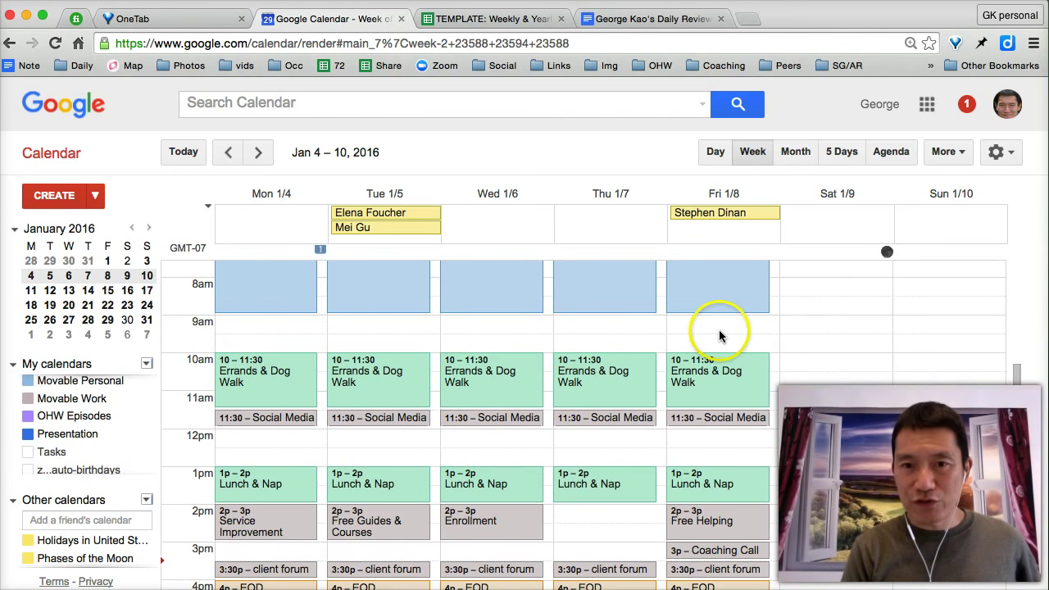
{"action": "scroll", "coordinate": [351, 424], "scroll_direction": "down", "scroll_amount": 1}
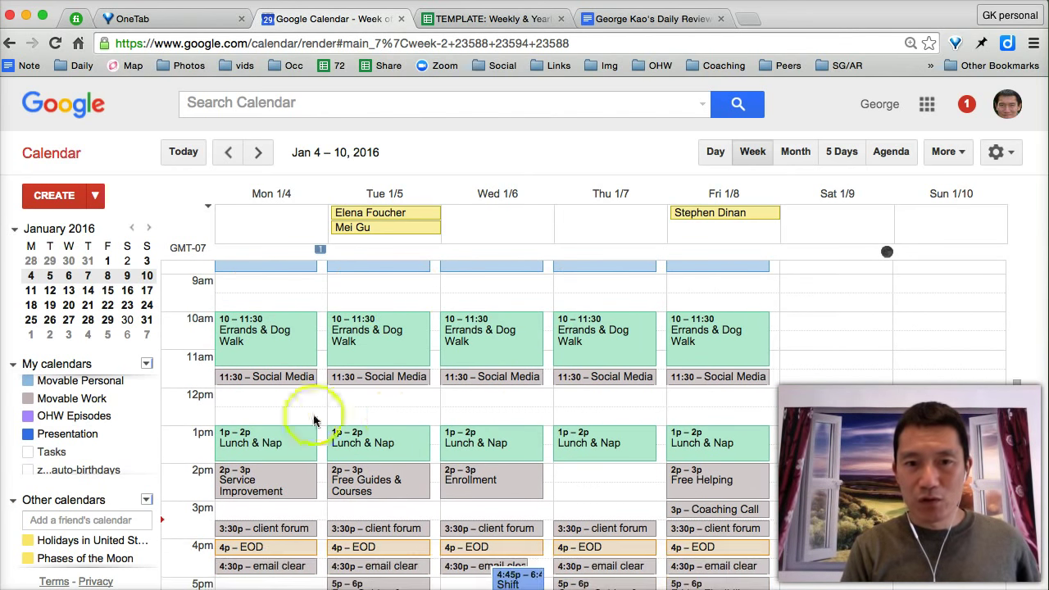
{"action": "scroll", "coordinate": [336, 401], "scroll_direction": "down", "scroll_amount": 1}
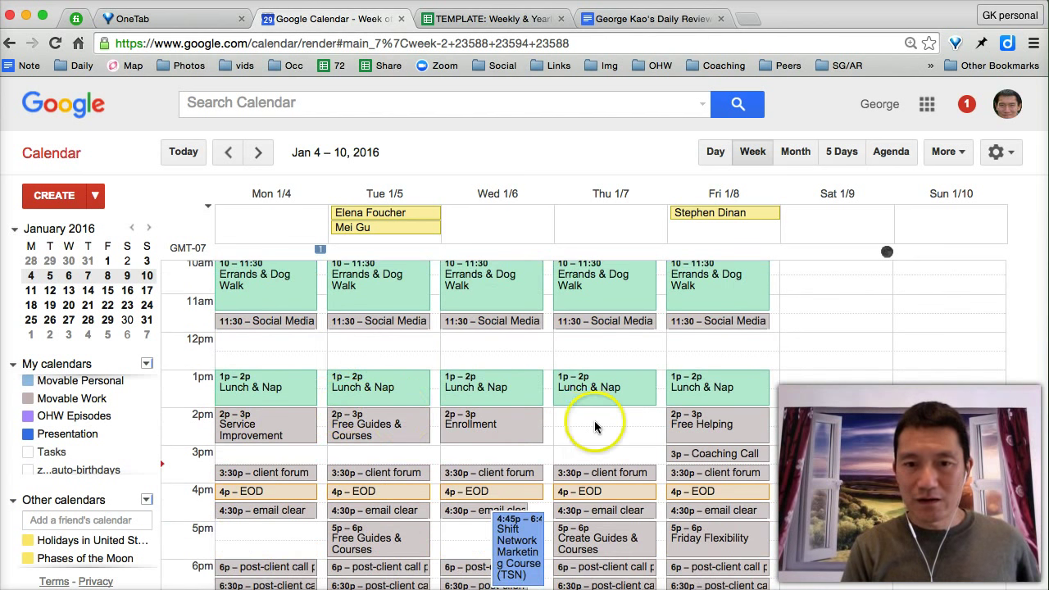
{"action": "scroll", "coordinate": [581, 419], "scroll_direction": "down", "scroll_amount": 1}
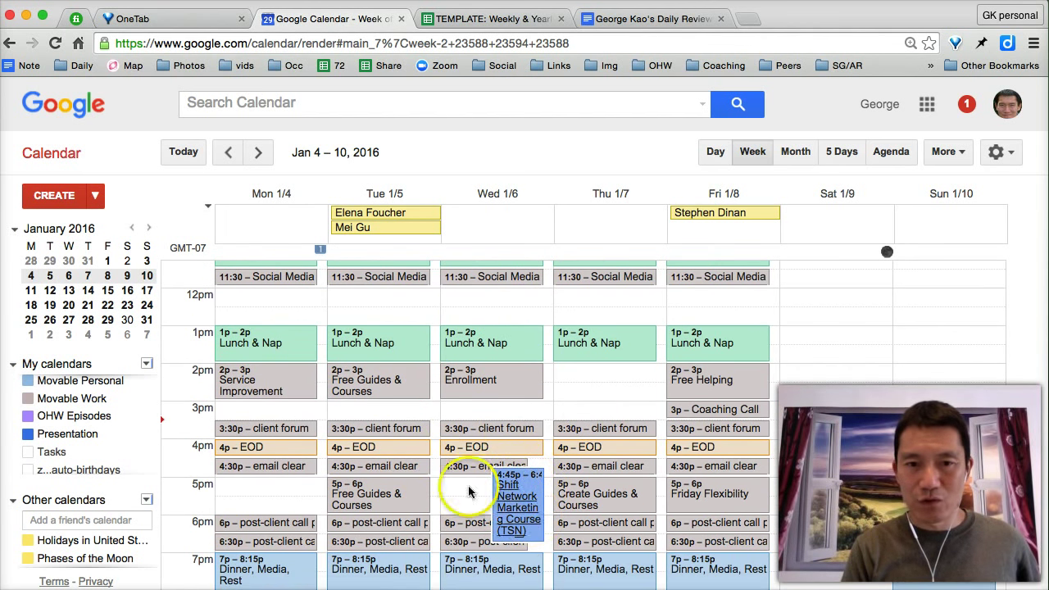
Review the blocks from late morning to evening and view the details of Monday's 6:00pm post-client call process event.
{"action": "scroll", "coordinate": [284, 472], "scroll_direction": "up", "scroll_amount": 4}
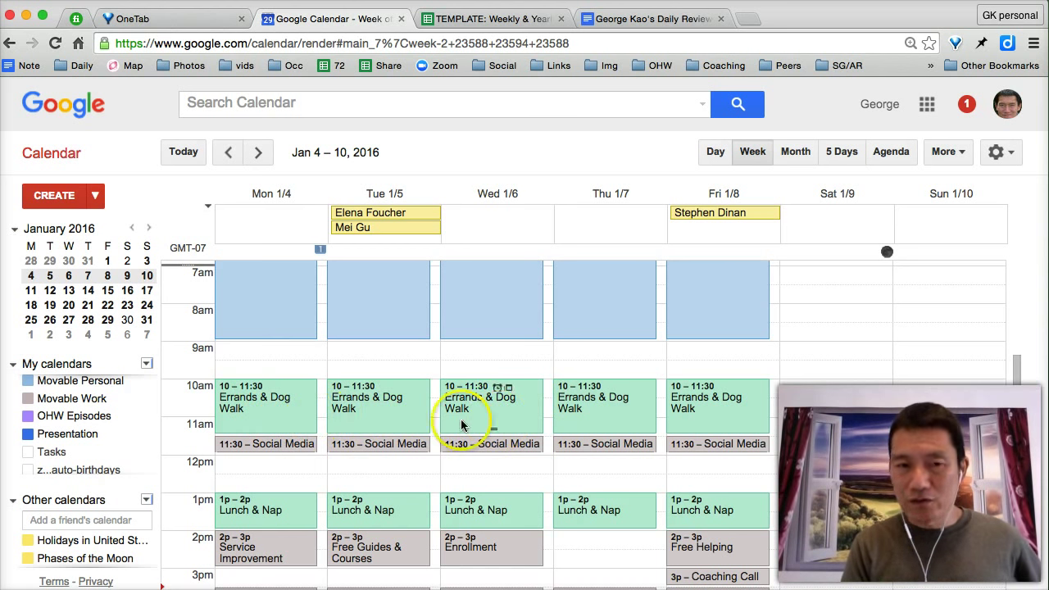
{"action": "scroll", "coordinate": [355, 421], "scroll_direction": "down", "scroll_amount": 1}
{"action": "scroll", "coordinate": [311, 423], "scroll_direction": "down", "scroll_amount": 1}
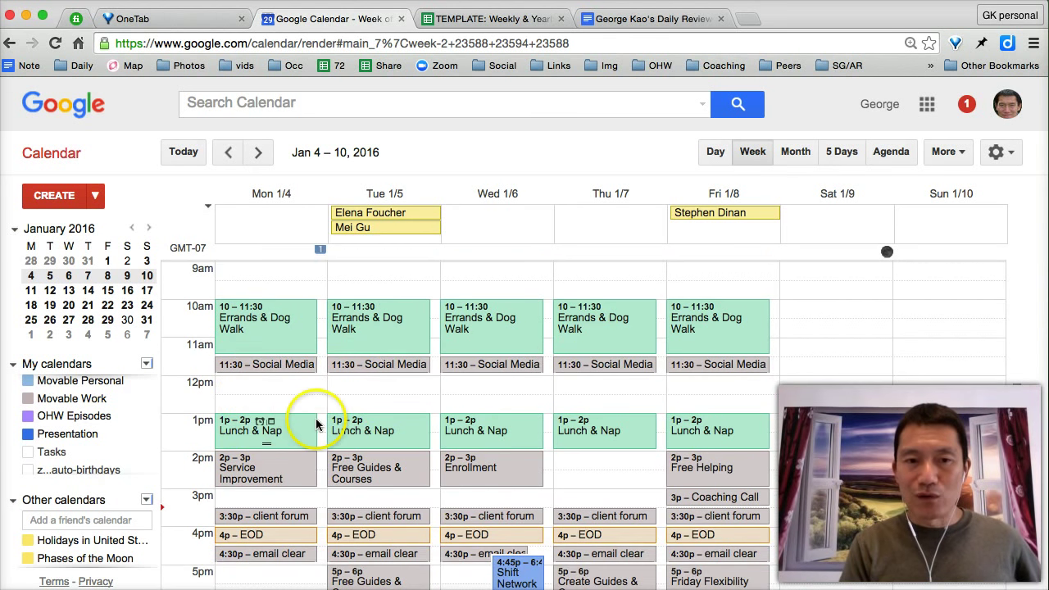
{"action": "scroll", "coordinate": [302, 436], "scroll_direction": "down", "scroll_amount": 3}
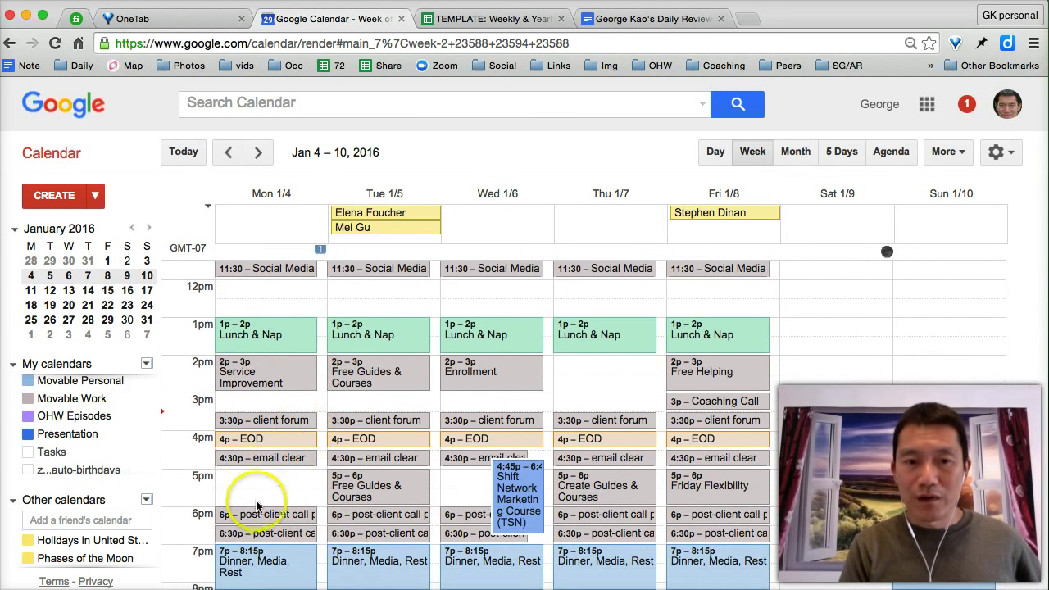
{"action": "left_click", "coordinate": [265, 516]}
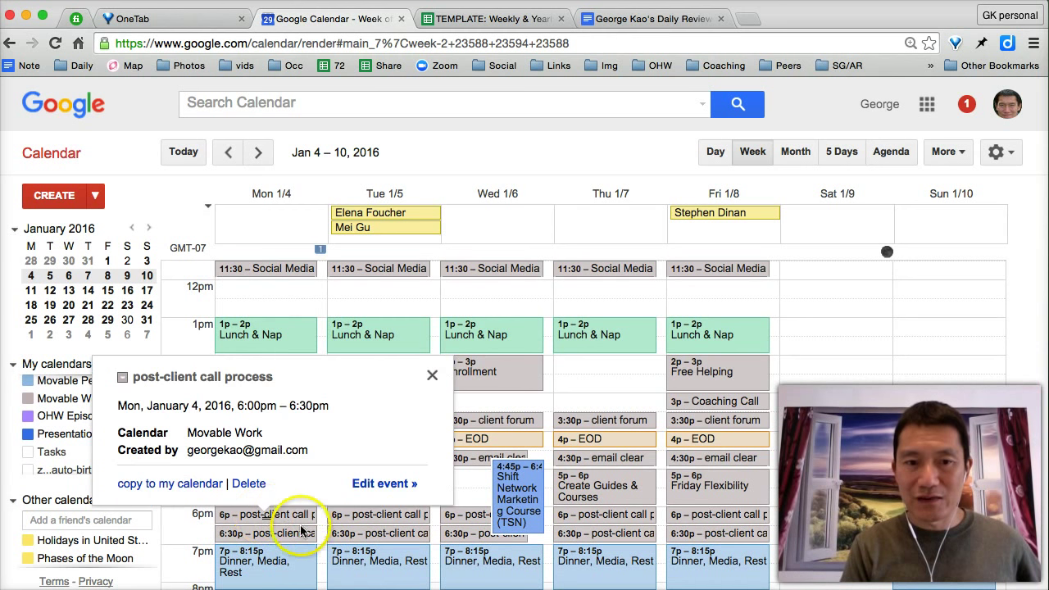
Reschedule Monday's 6pm post-client call process block to 4pm, the EOD block to 5pm and the email clear block to 5:30pm.
{"action": "left_click", "coordinate": [291, 530]}
{"action": "left_click", "coordinate": [279, 524]}
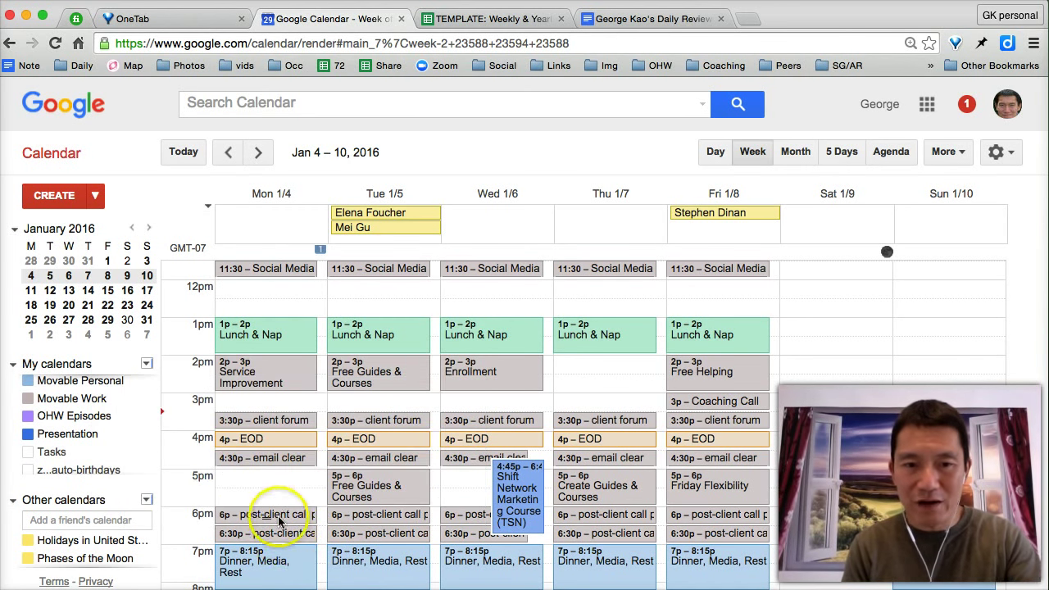
{"action": "scroll", "coordinate": [277, 518], "scroll_direction": "up", "scroll_amount": 4}
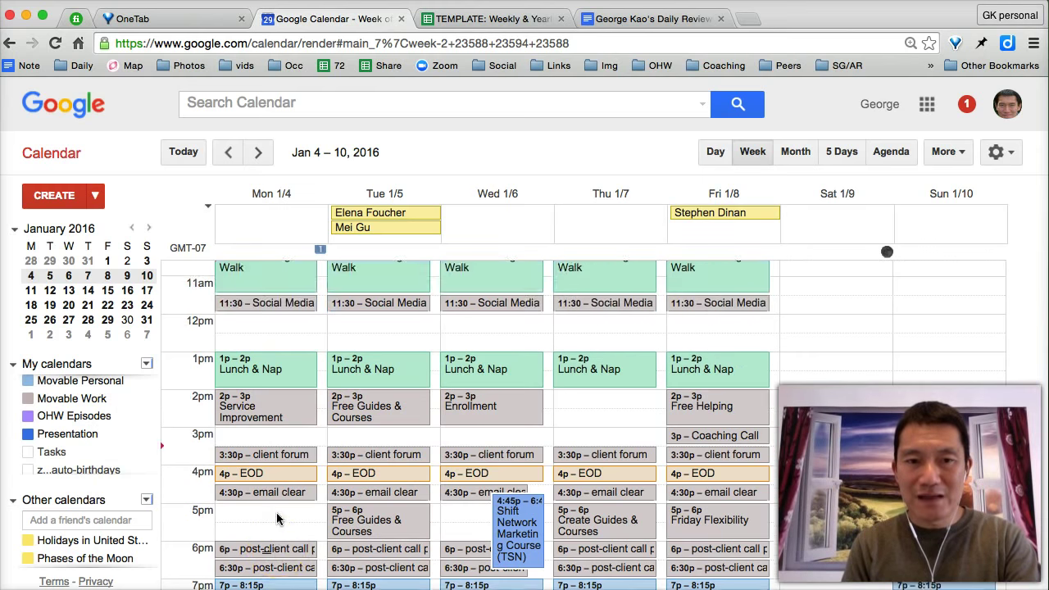
{"action": "scroll", "coordinate": [238, 459], "scroll_direction": "down", "scroll_amount": 3}
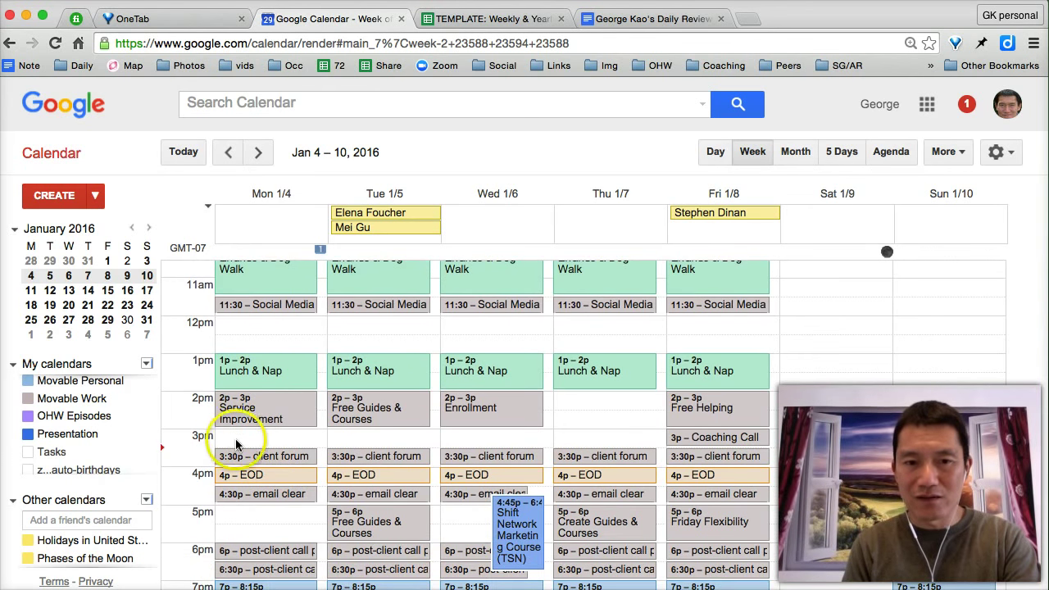
{"action": "left_click_drag", "start_coordinate": [239, 444], "coordinate": [290, 524]}
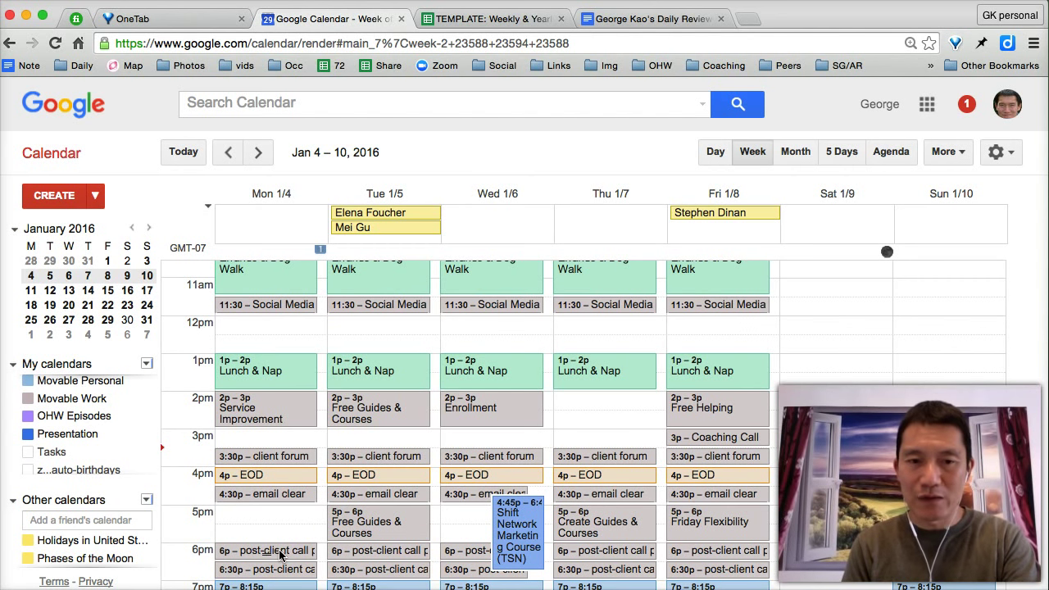
{"action": "left_click_drag", "start_coordinate": [279, 555], "coordinate": [277, 477]}
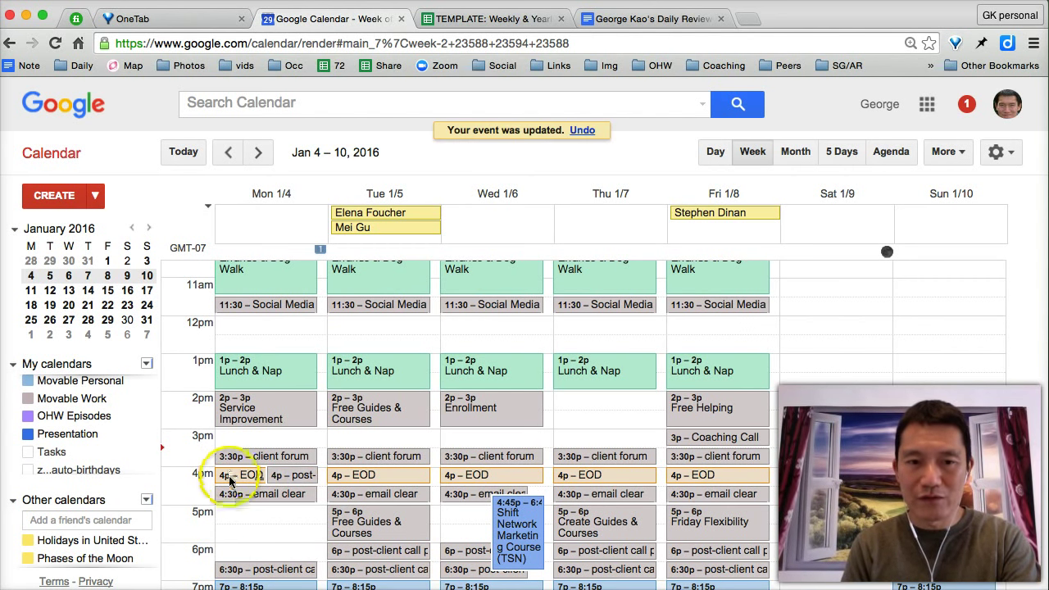
{"action": "left_click_drag", "start_coordinate": [231, 510], "coordinate": [231, 528]}
{"action": "left_click_drag", "start_coordinate": [238, 475], "coordinate": [235, 510]}
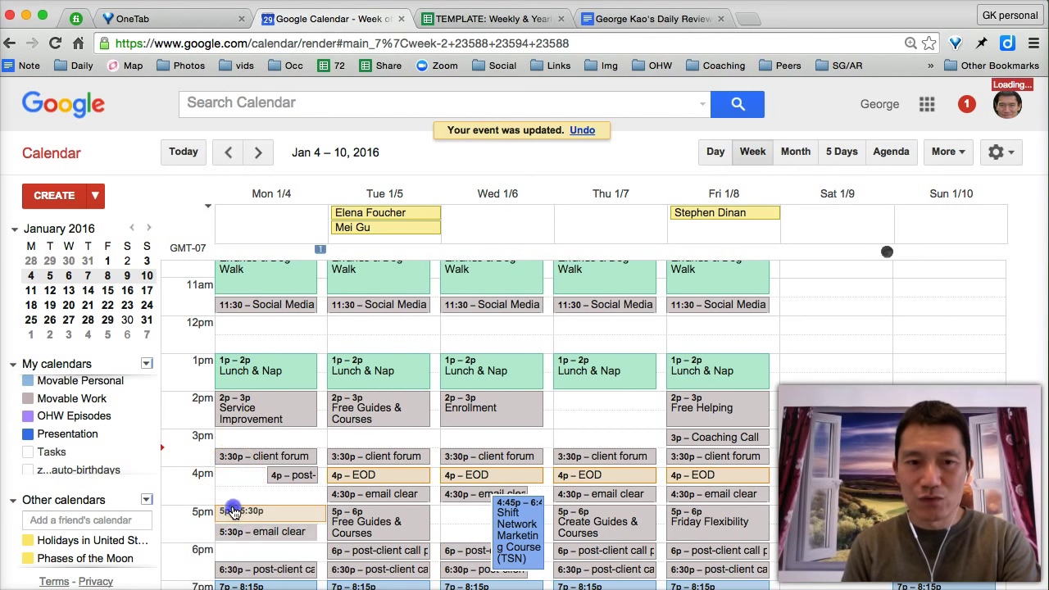
Open Monday's Errands & Dog Walk event for editing and view its repeat settings.
{"action": "scroll", "coordinate": [342, 481], "scroll_direction": "up", "scroll_amount": 1}
{"action": "scroll", "coordinate": [341, 482], "scroll_direction": "up", "scroll_amount": 3}
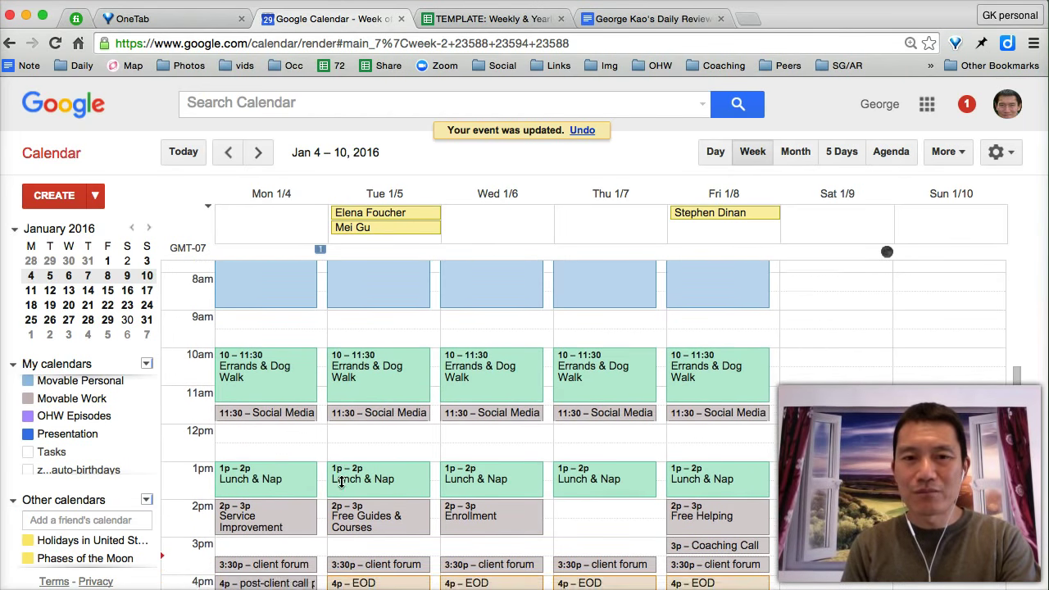
{"action": "left_click", "coordinate": [241, 373]}
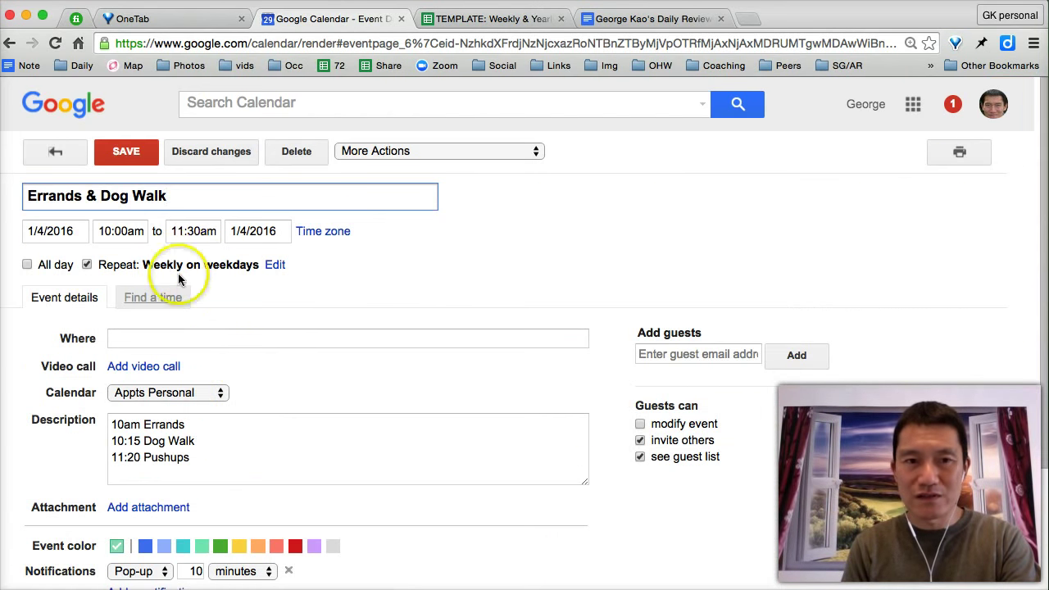
{"action": "left_click", "coordinate": [275, 265]}
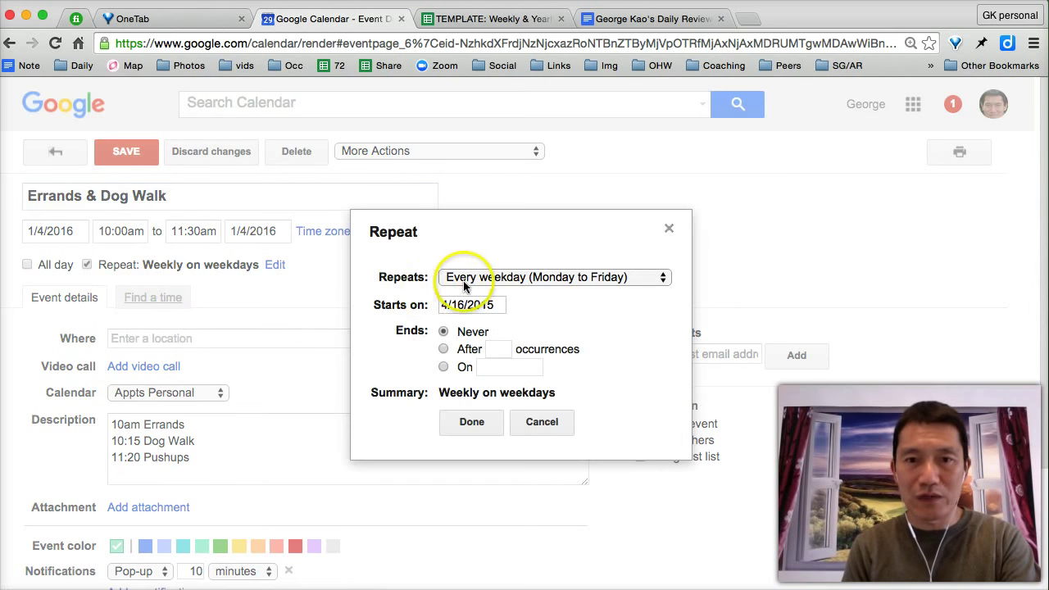